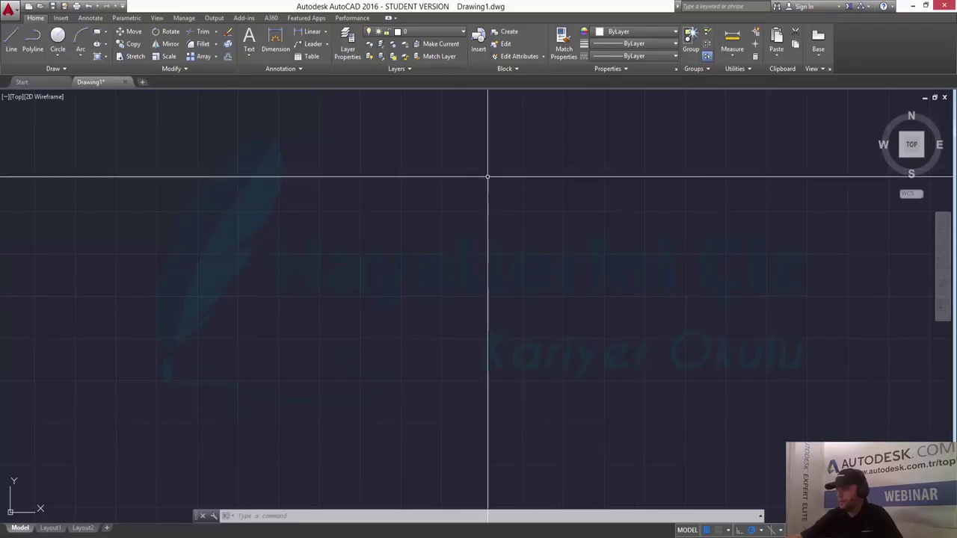
Zoom out and pan the empty drawing so the origin sits lower left, then start LINE.
scroll(496, 192, "down", 2)
middle_click_drag(503, 196, 486, 281)
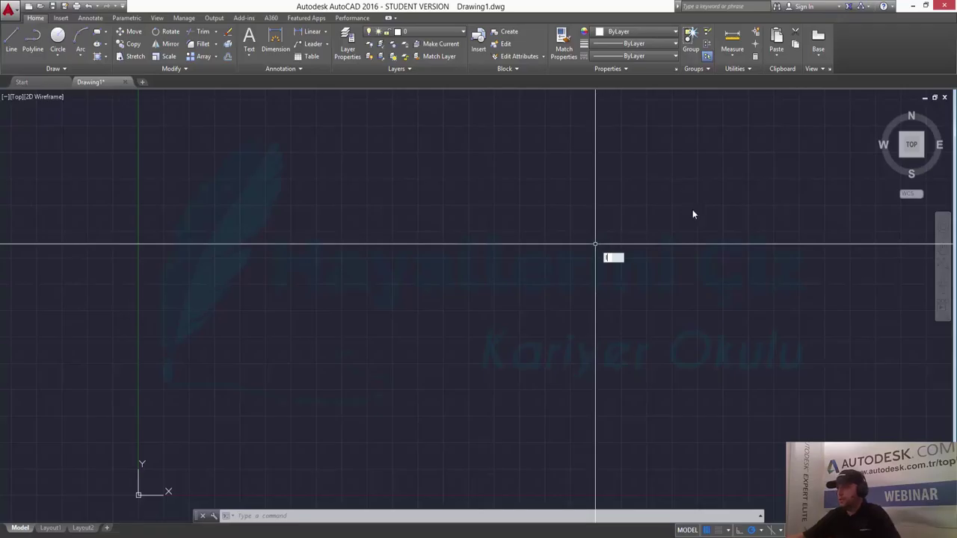
key("Return")
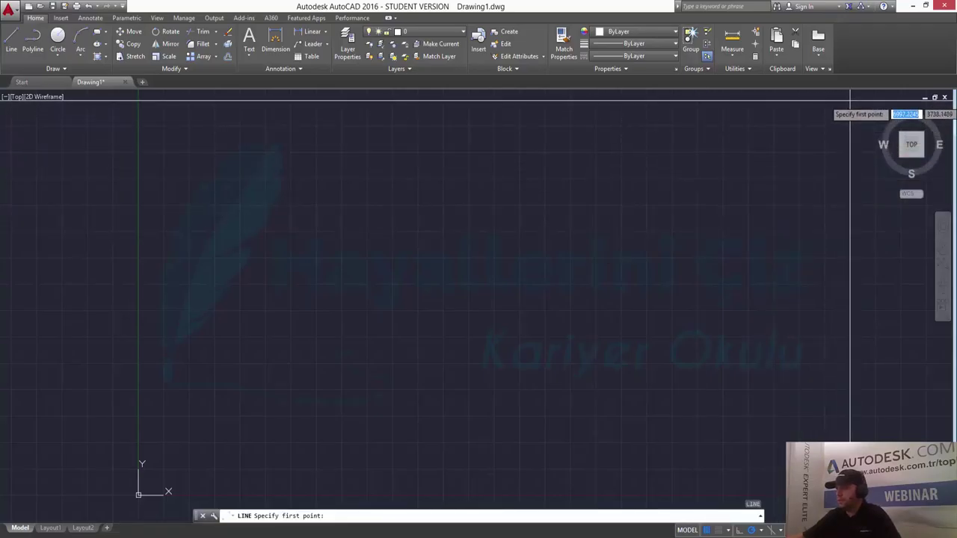
Draw a 6000-unit horizontal line leftward from the top right with Ortho on.
left_click(849, 100)
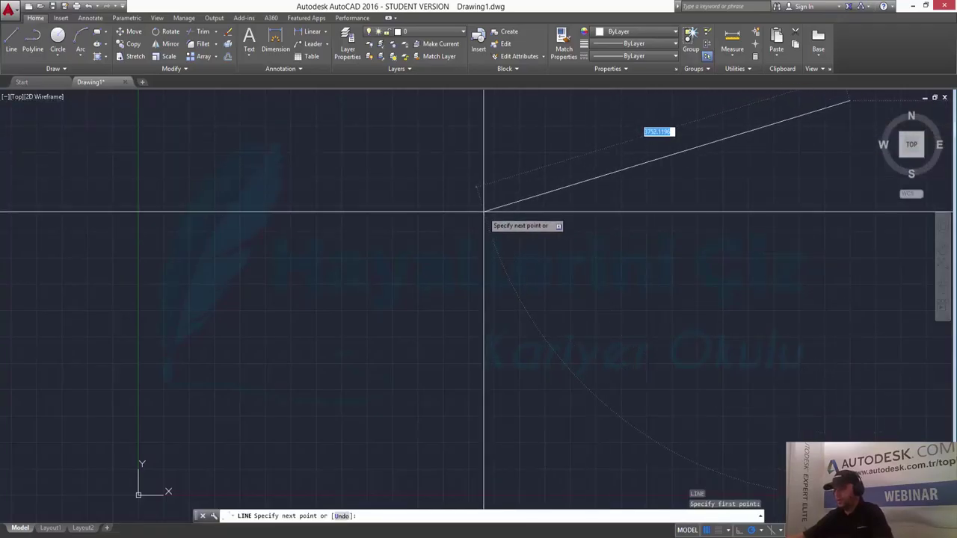
key("F8")
type("6000")
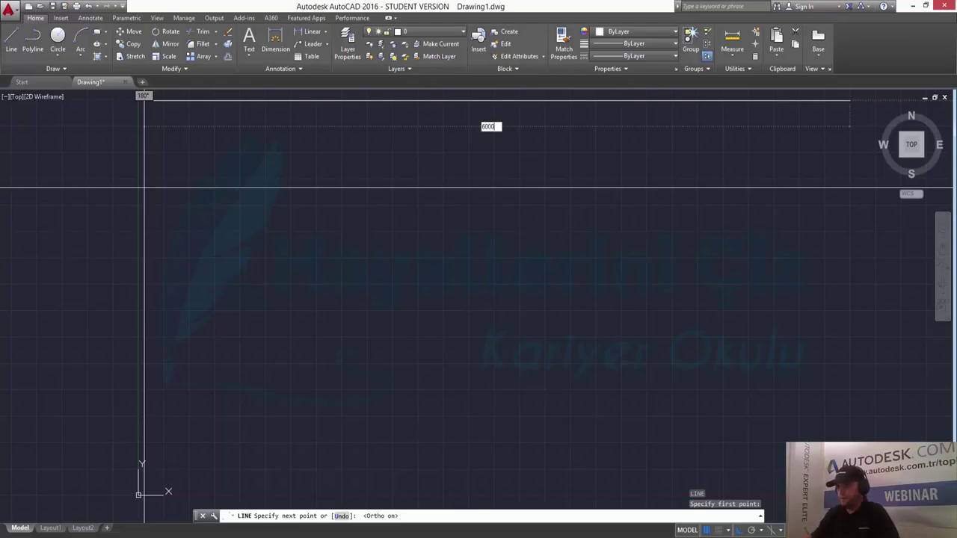
key("Return")
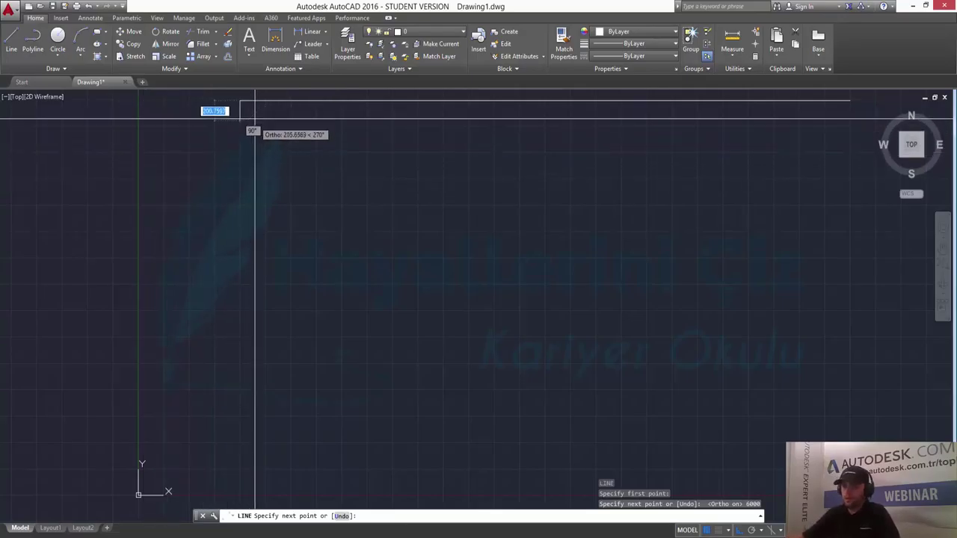
key("Return")
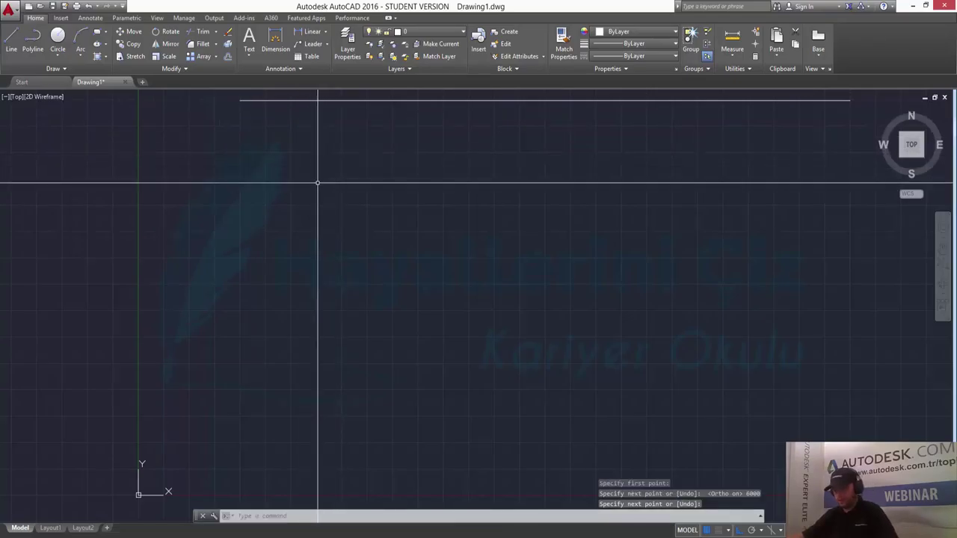
Start ERASE and begin window-selecting the new top line.
type("e")
key("Return")
left_click(507, 119)
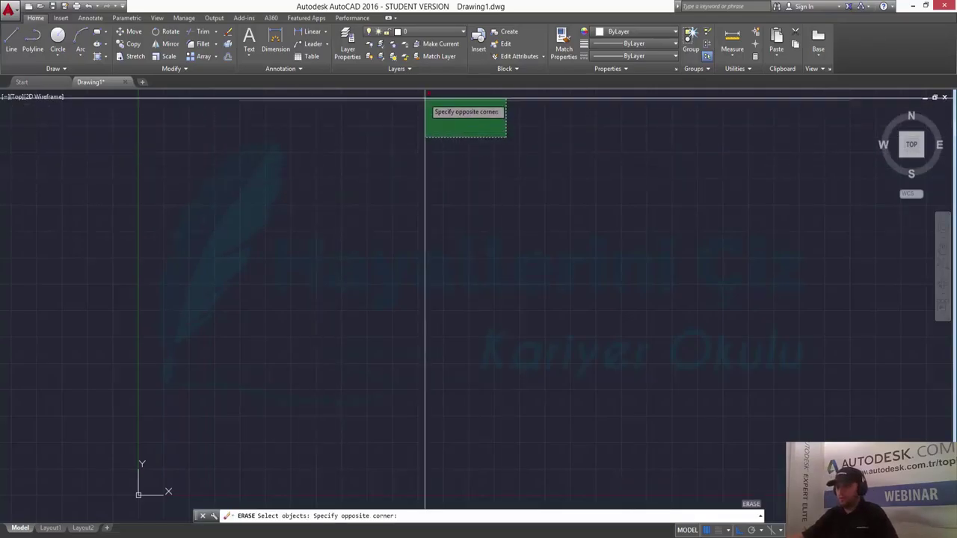
Erase the stray line, then draw the 6000 top wall and 4000 right wall from the top-left.
left_click(432, 106)
key("Return")
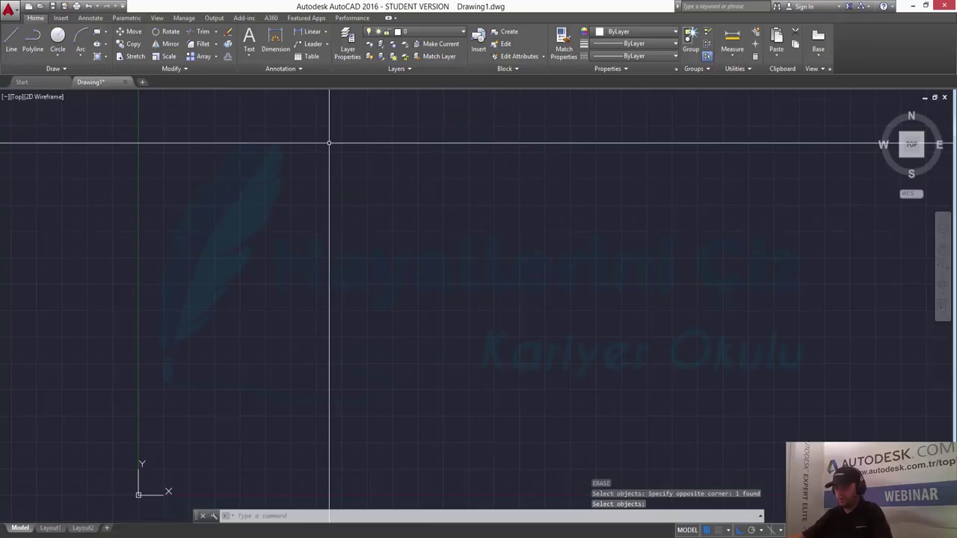
type("l")
key("Return")
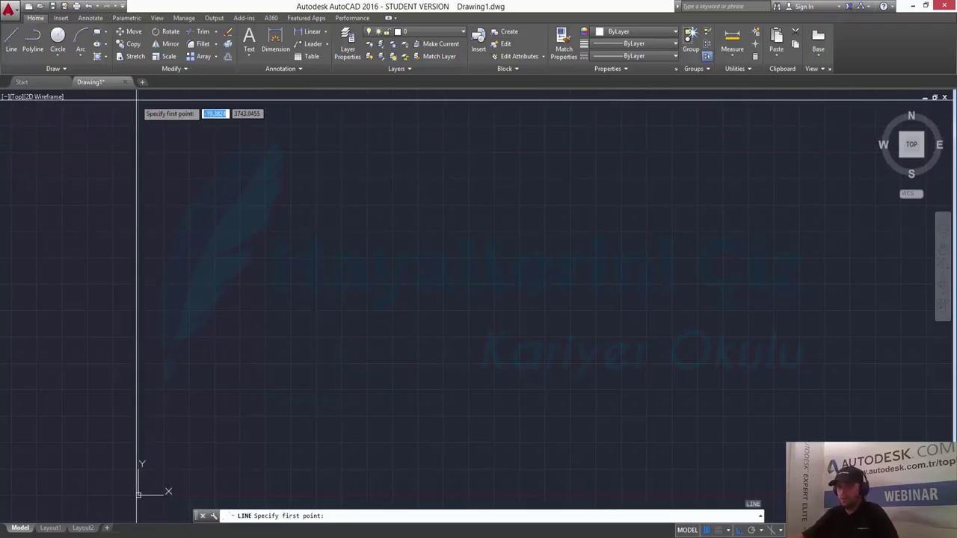
left_click(137, 98)
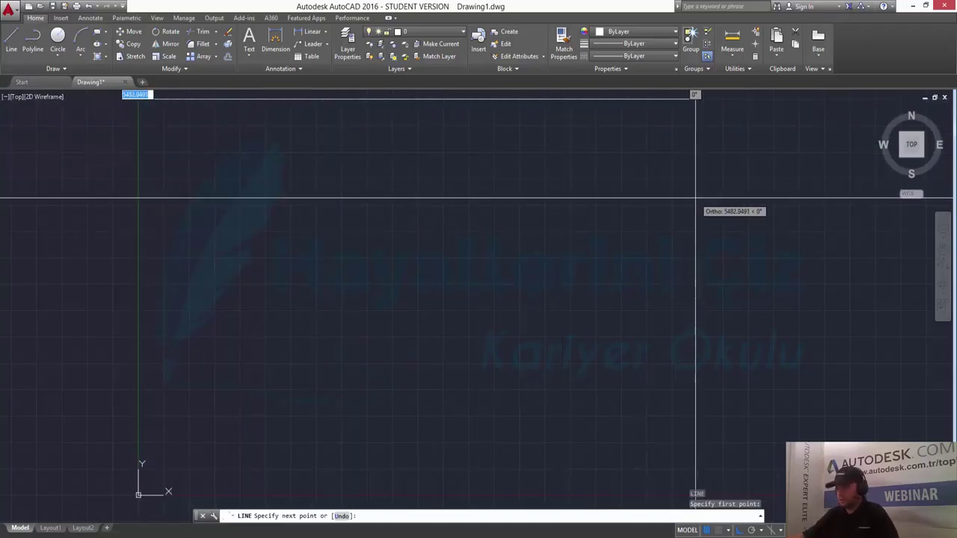
key("Return")
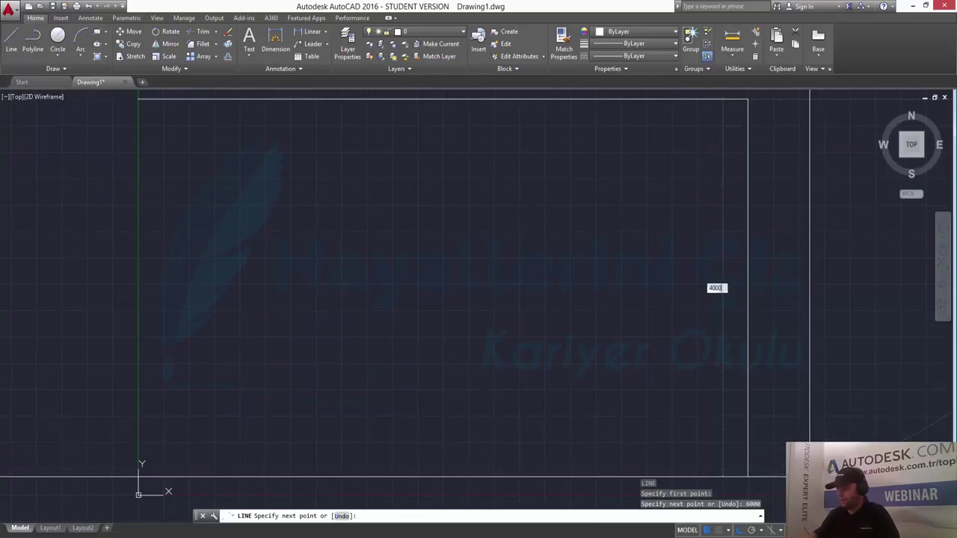
key("Return")
Continue with the 4000-unit bottom wall leftward and the 1000-unit drop.
scroll(349, 397, "down", 2)
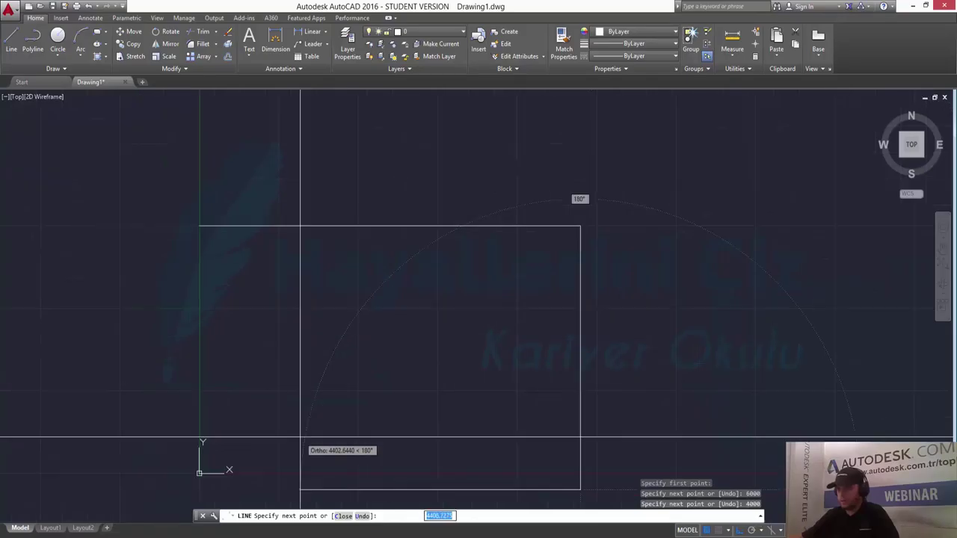
mouse_move(349, 396)
middle_mouse_down()
mouse_move(446, 261)
mouse_move(390, 370)
middle_mouse_up()
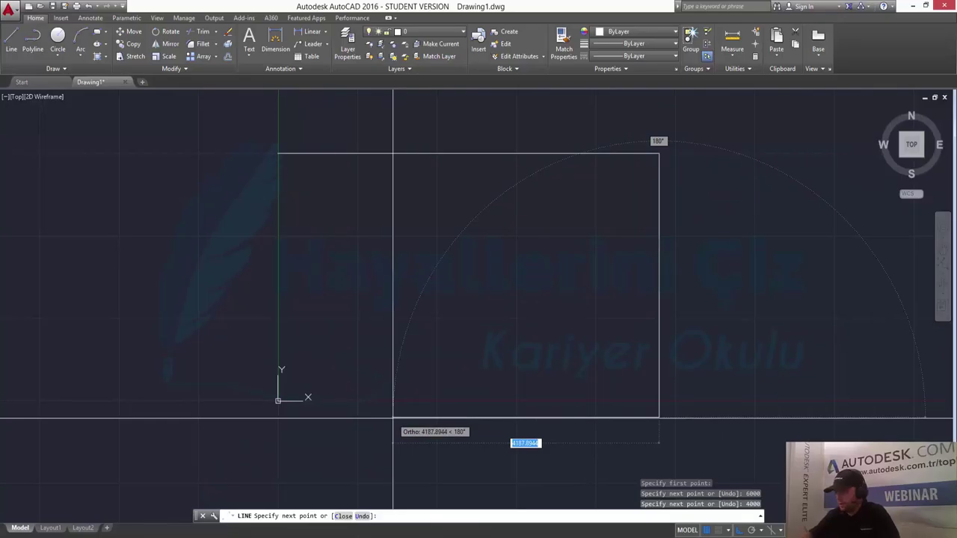
key("Return")
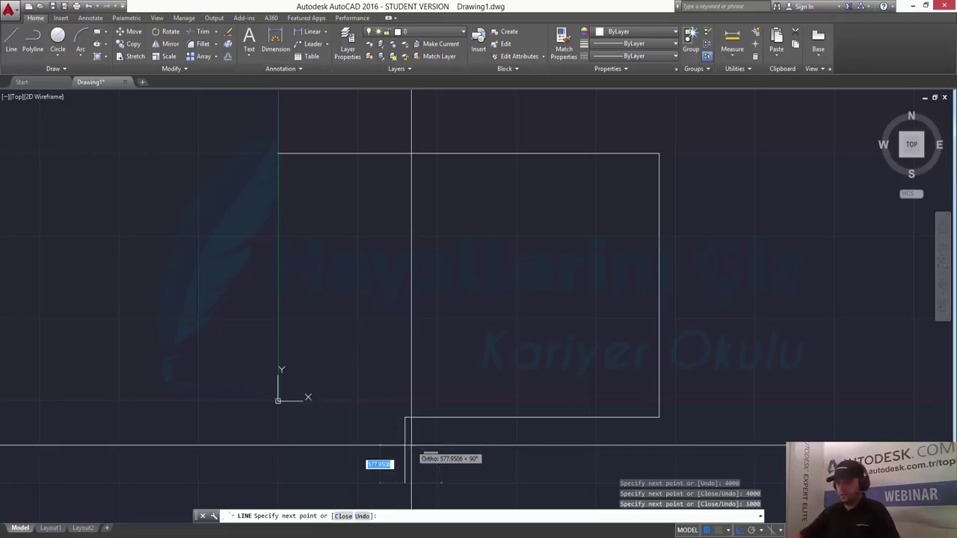
left_click(404, 483)
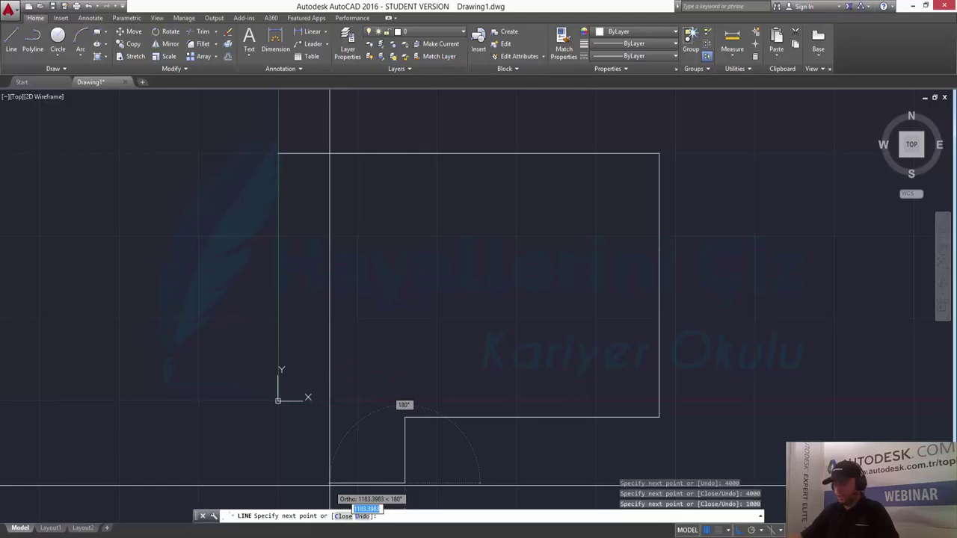
key("Return")
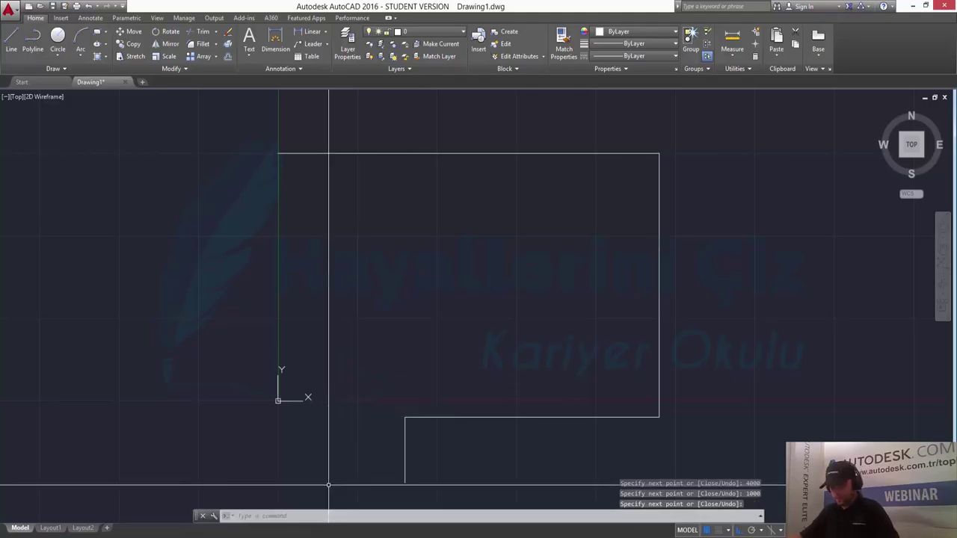
Erase the 1000-unit drop line.
type("e")
key("Return")
left_click(407, 452)
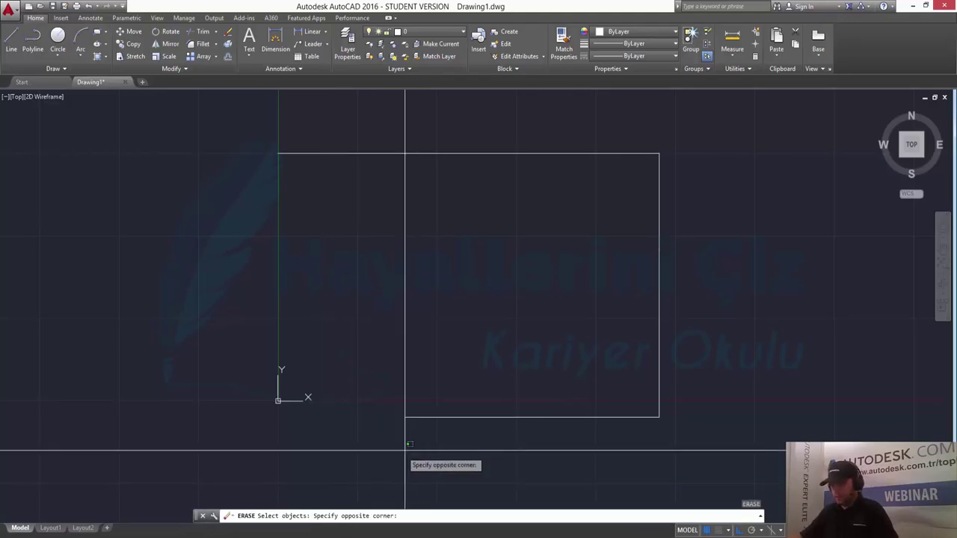
left_click(367, 464)
key("Return")
Draw a 500-unit drop down from the bottom wall's left end.
type("o")
key("Return")
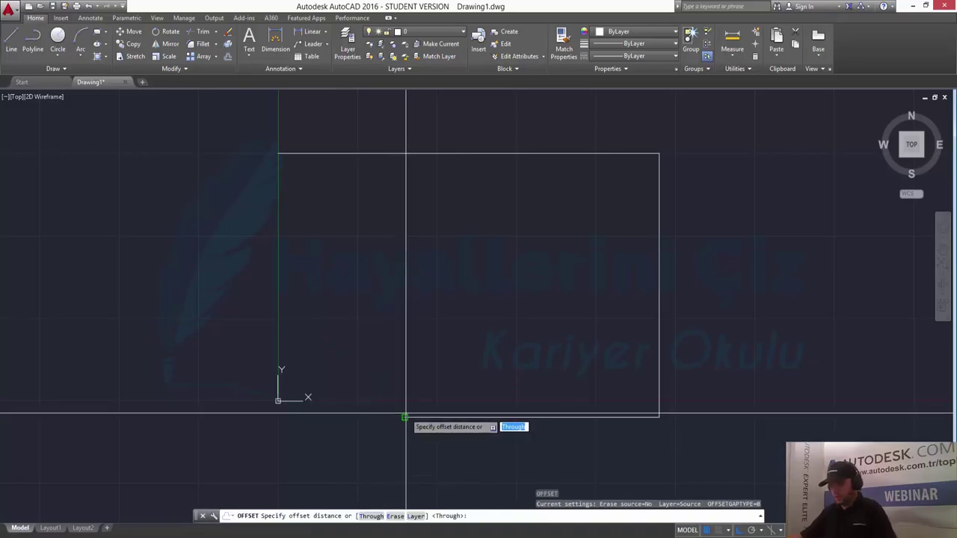
left_click(404, 417)
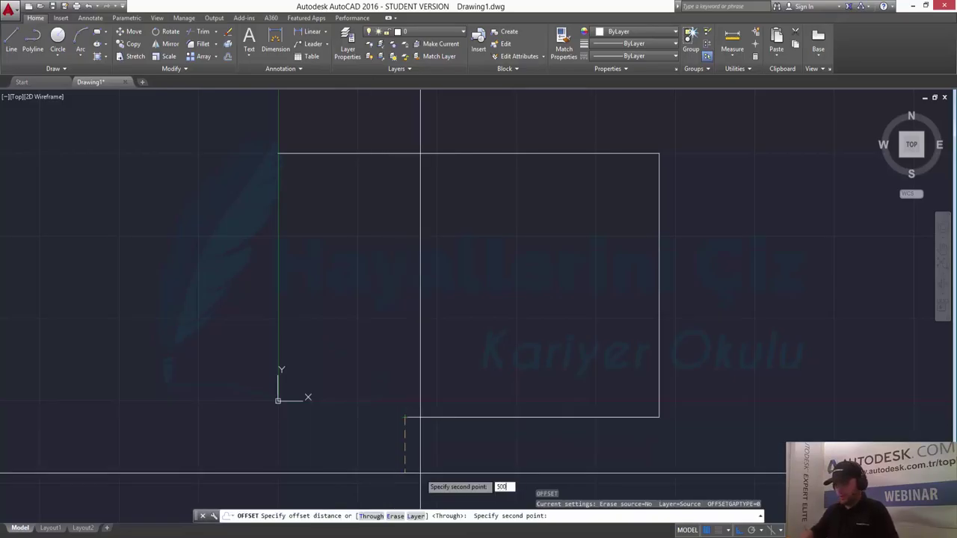
key("Return")
key("Return")
type("l")
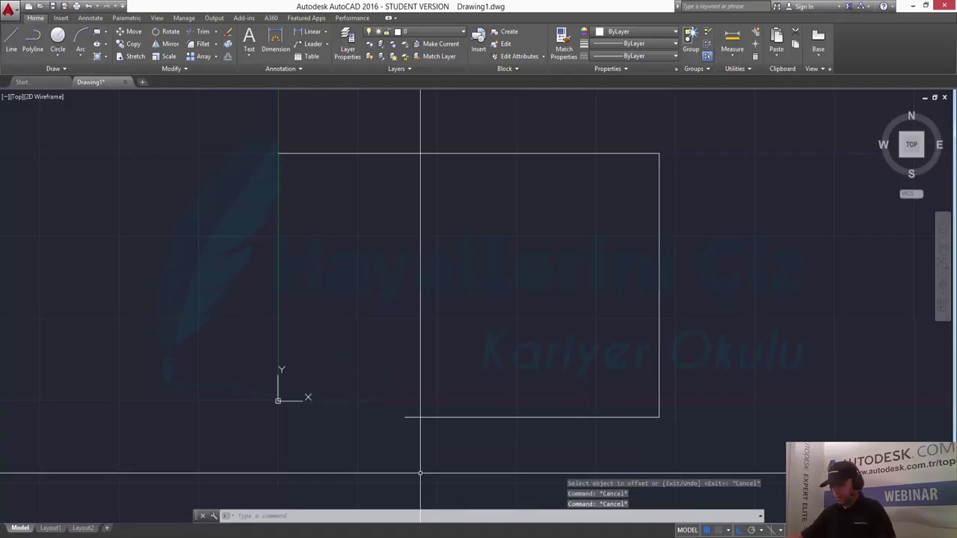
key("Return")
left_click(404, 417)
type("500")
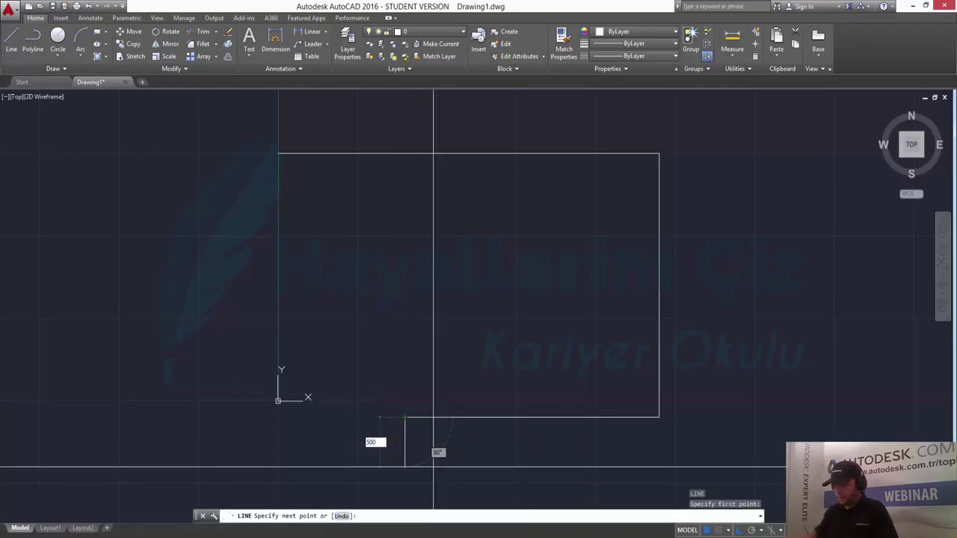
key("Return")
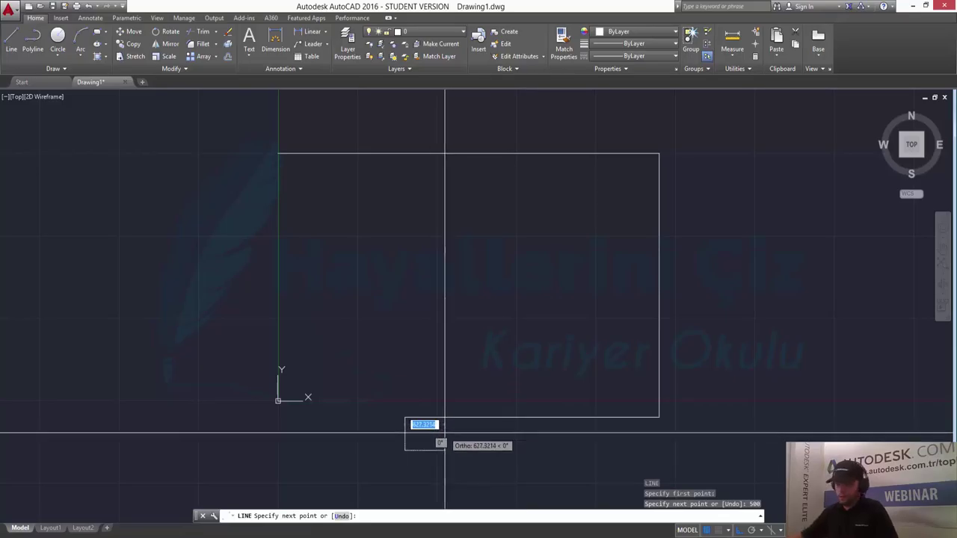
key("Return")
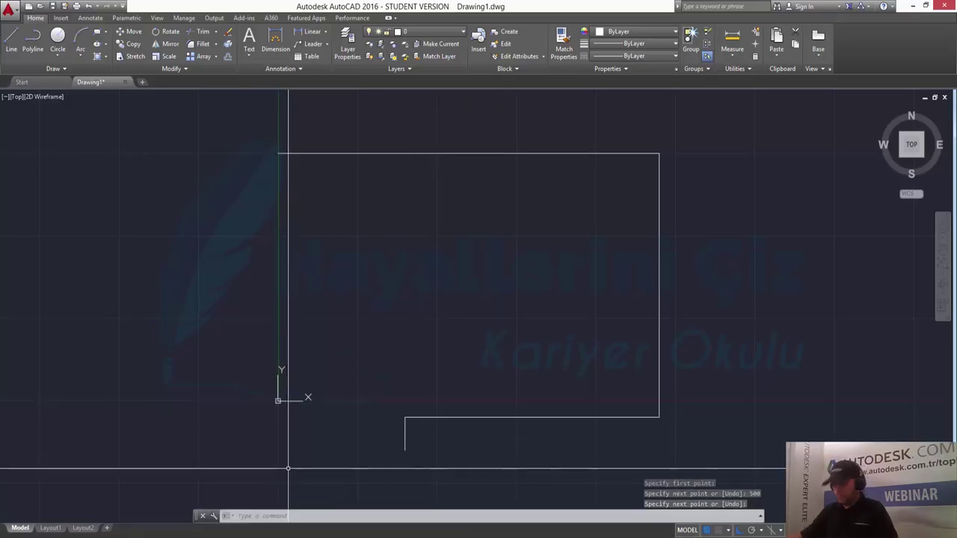
Draw a line left from the drop's foot and the left wall down from the top-left corner.
key("Return")
left_click(404, 450)
left_click(191, 469)
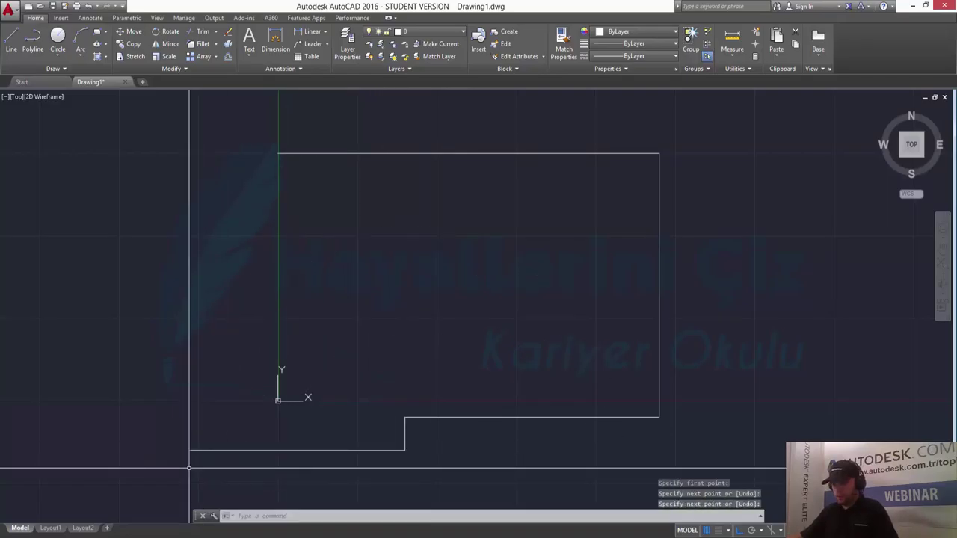
left_click(278, 154)
key("Return")
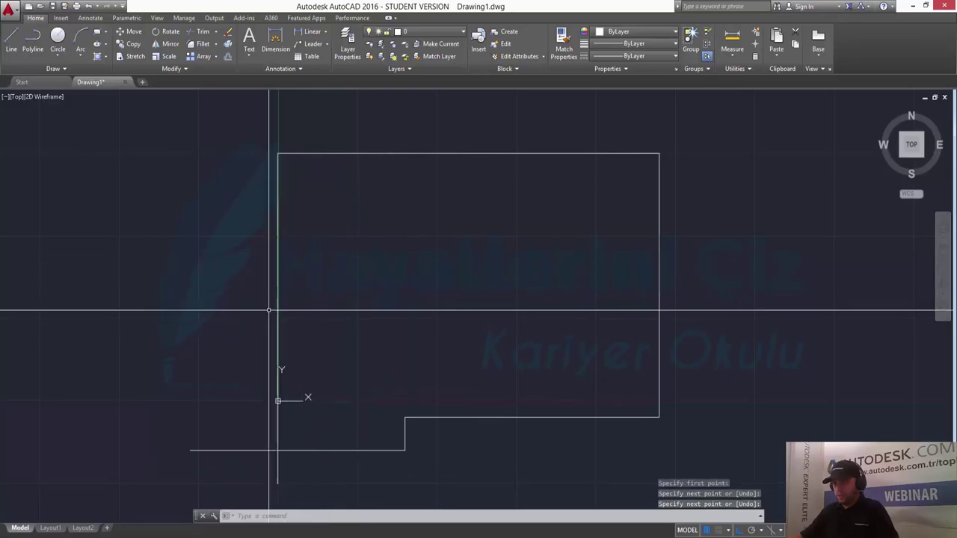
key("Escape")
key("Escape")
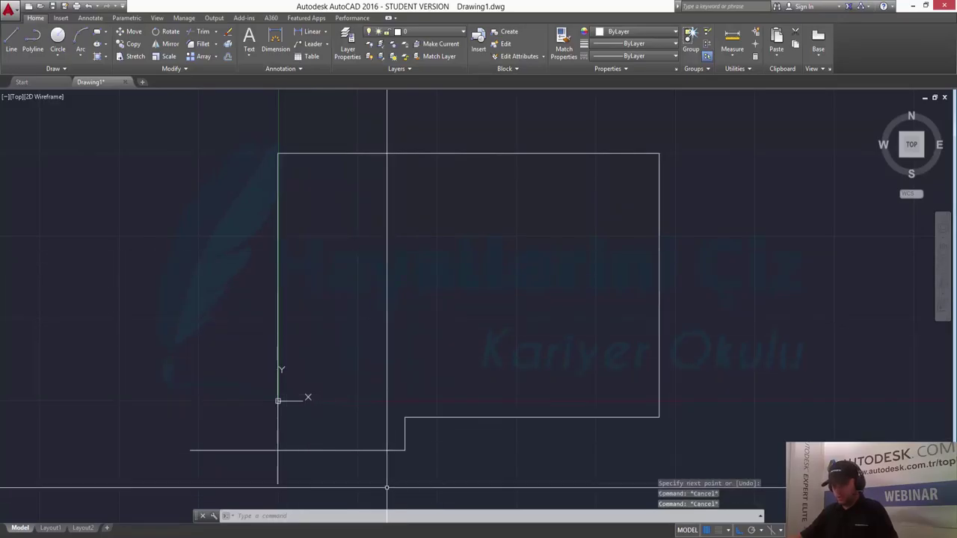
Offset the left wall line 200 units into the room.
type("o")
key("Return")
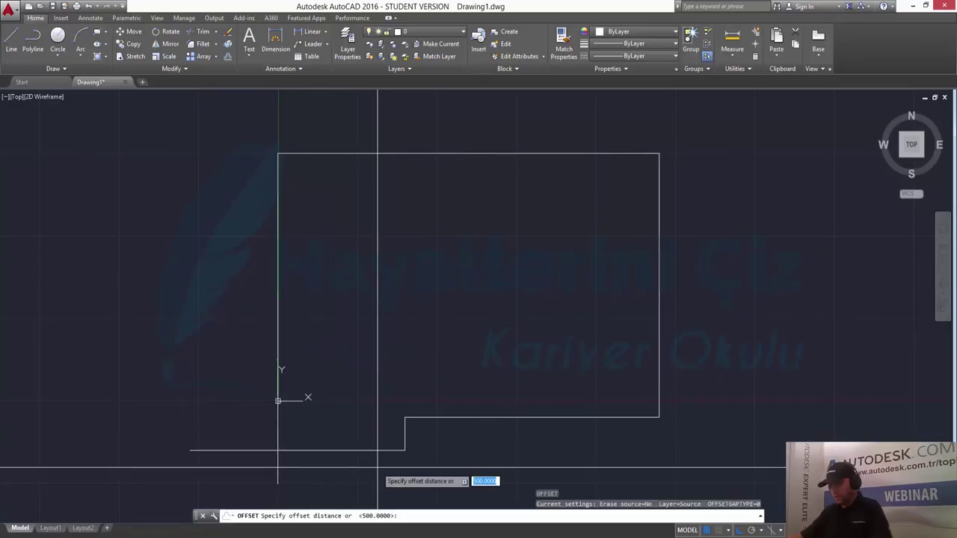
type("200")
key("Return")
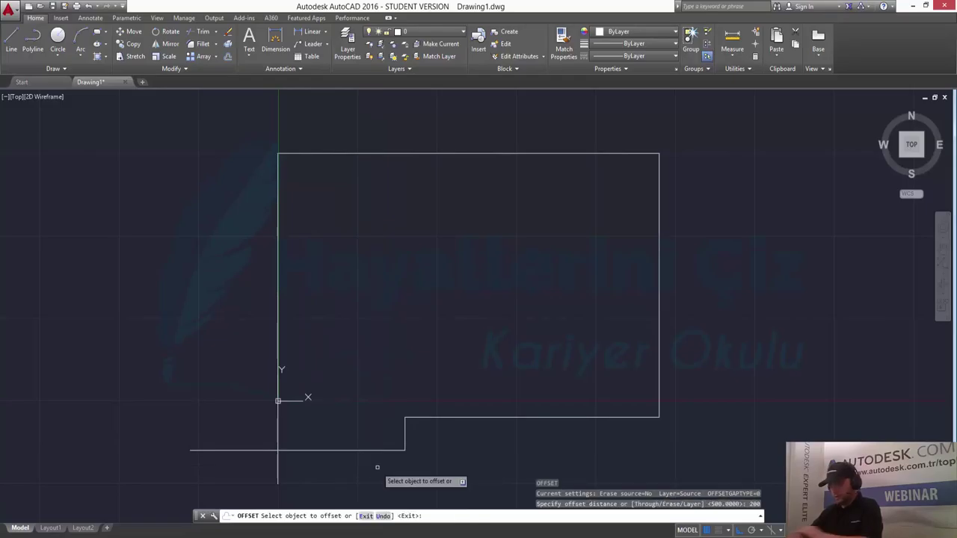
left_click(277, 459)
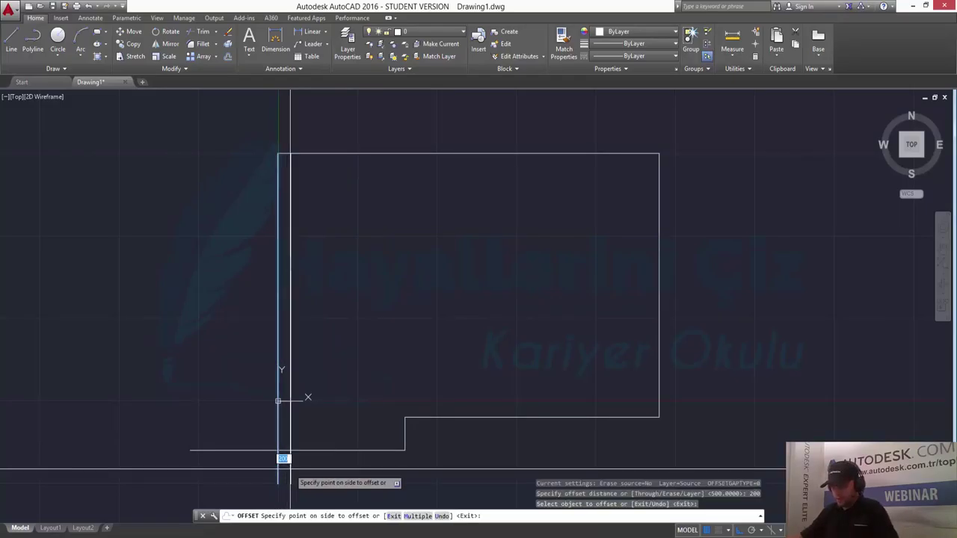
left_click(280, 454)
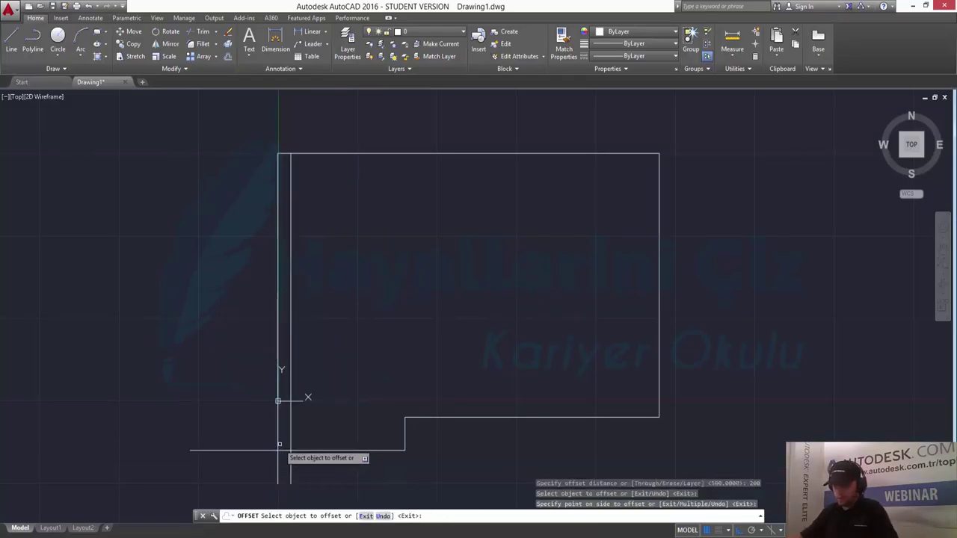
key("Escape")
Erase the stray vertical lines near the lower left.
type("e")
key("Return")
left_click(314, 462)
left_click(273, 473)
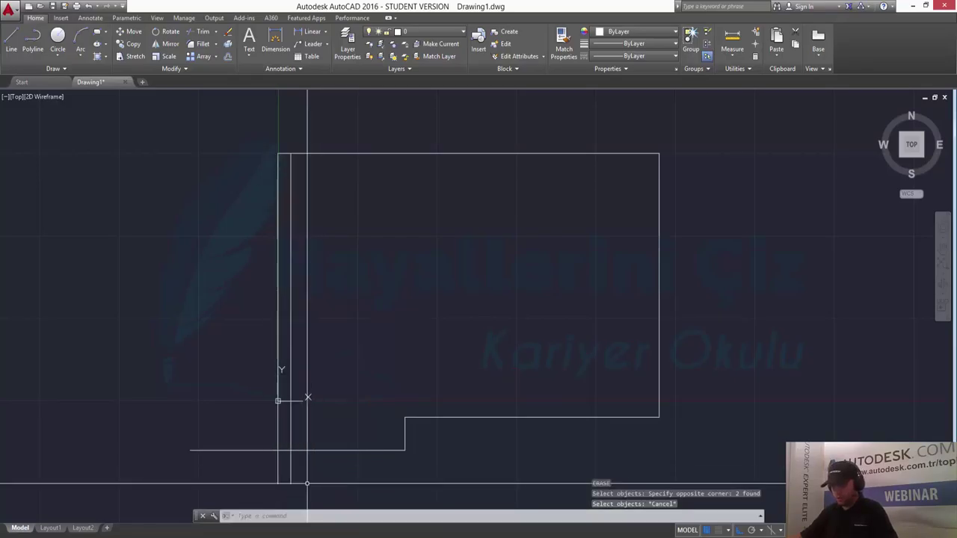
key("Return")
key("Return")
left_click(301, 472)
left_click(283, 474)
Offset the left edge 200 outward and the lower horizontal line 200 downward.
key("Return")
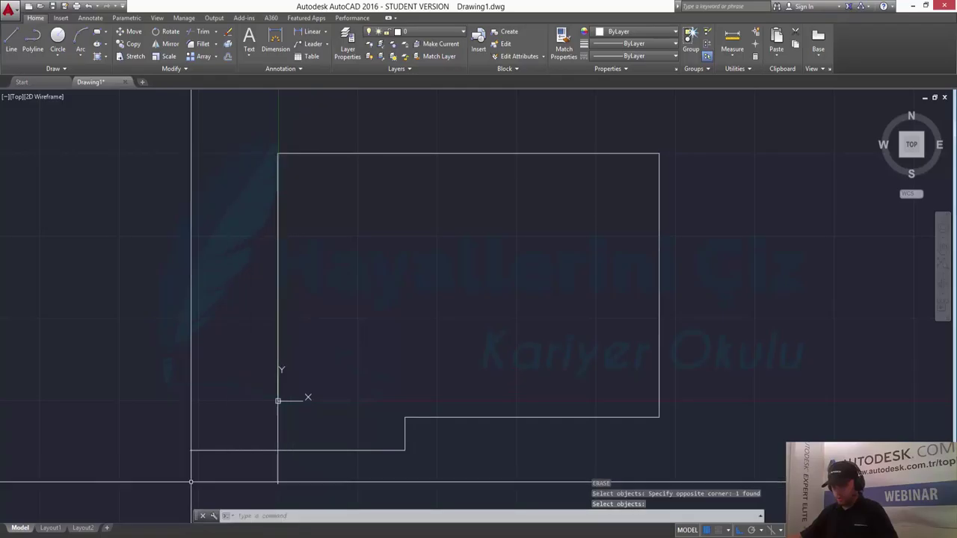
type("o")
key("Return")
key("Return")
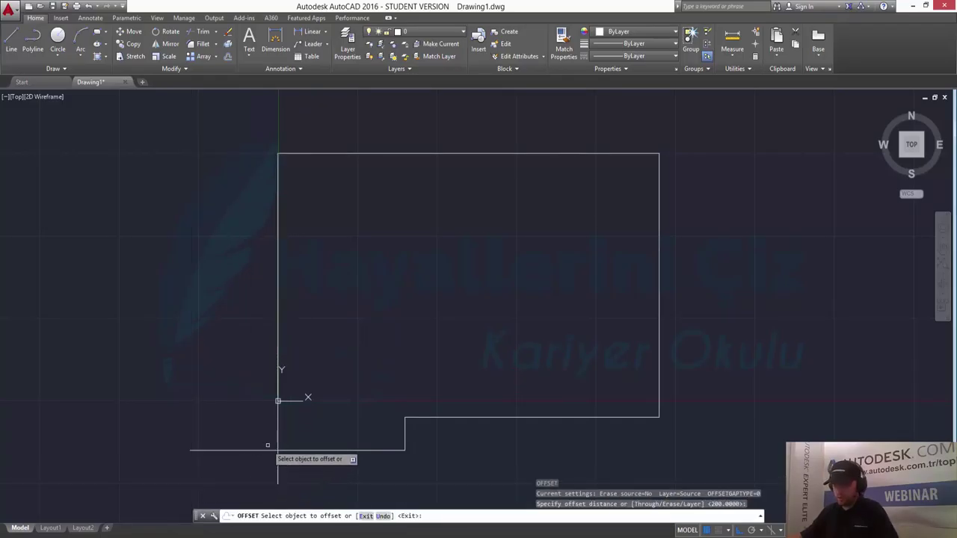
left_click(277, 447)
left_click(267, 441)
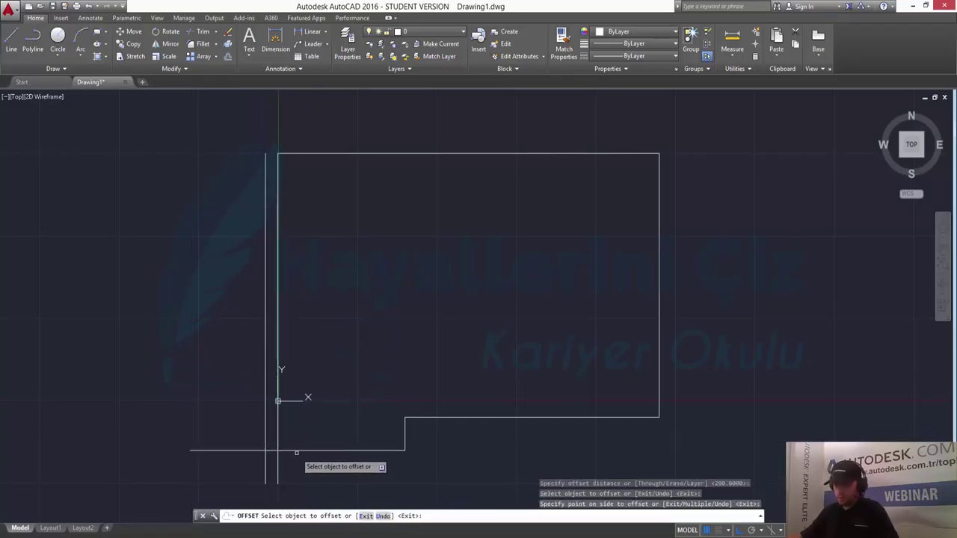
left_click(297, 451)
left_click(329, 482)
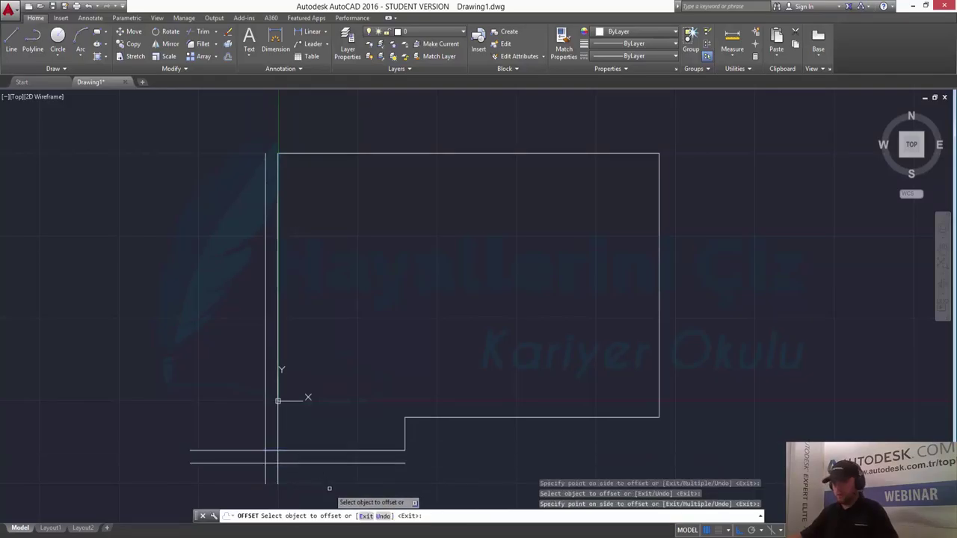
key("Escape")
Start TRIM with TR and begin selecting the cutting wall lines.
type("tr")
key("Return")
left_click(314, 434)
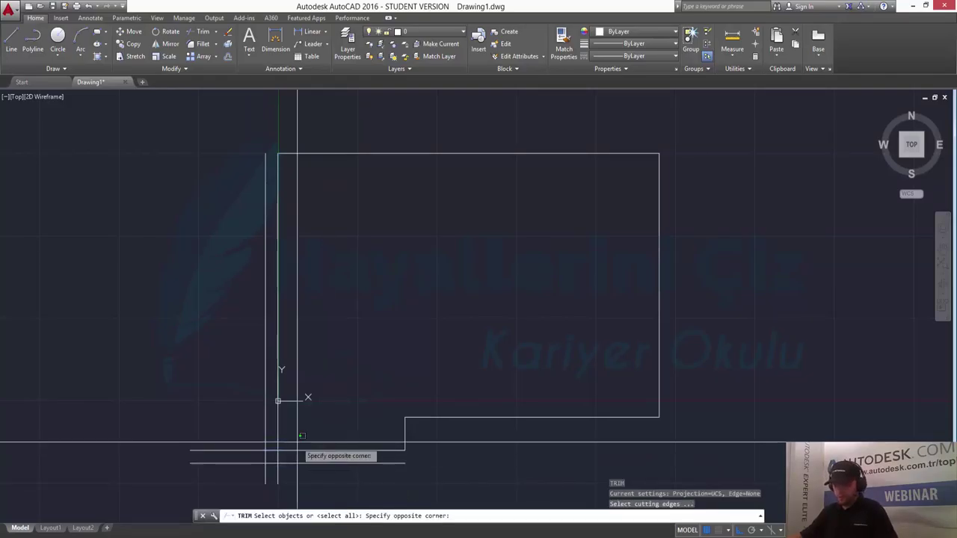
Trim the overlapping horizontal and doubled vertical lines down to a small square column.
left_click(238, 476)
key("Return")
left_click(258, 445)
left_click(238, 469)
left_click(343, 469)
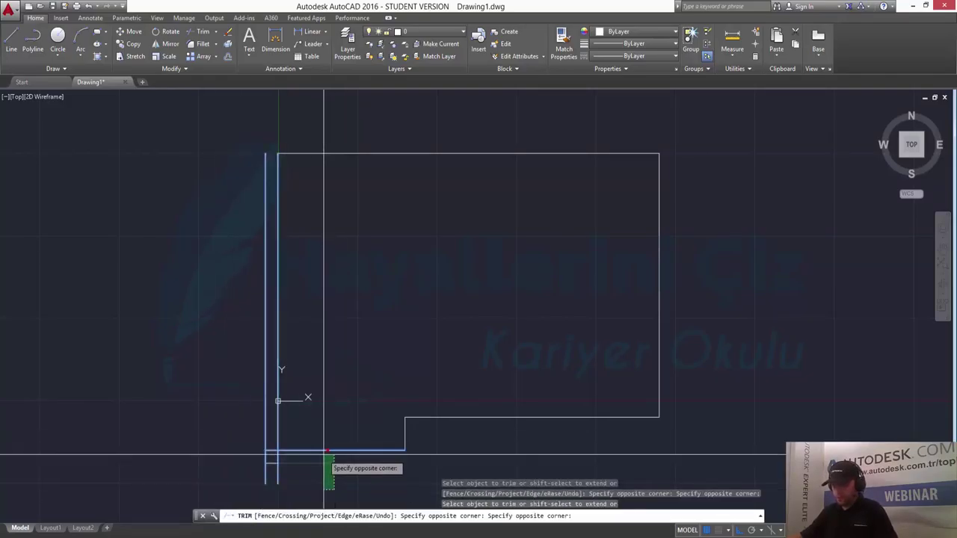
left_click(317, 444)
left_click(265, 427)
left_click(278, 473)
key("Return")
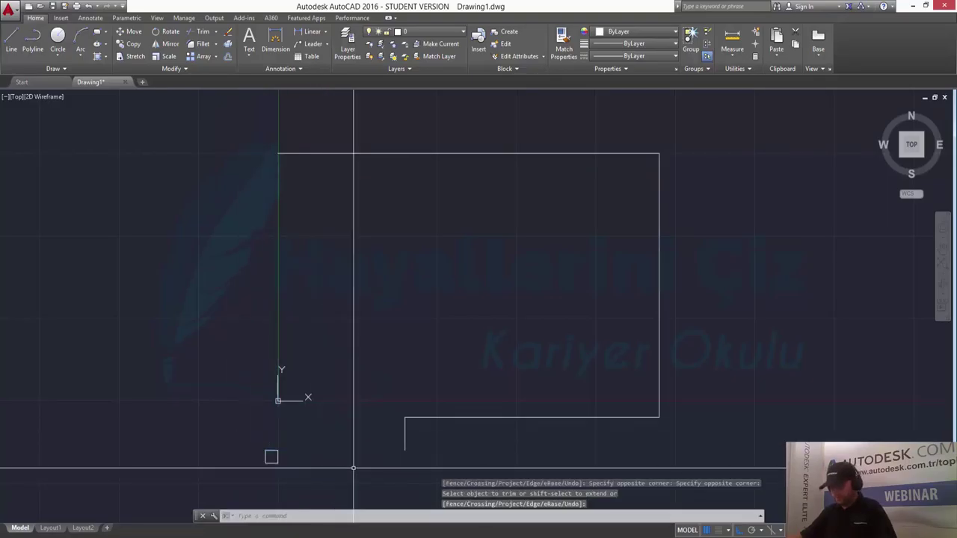
Move the small square column slightly upward.
type("m")
key("Return")
left_click(350, 464)
left_click(257, 446)
key("Return")
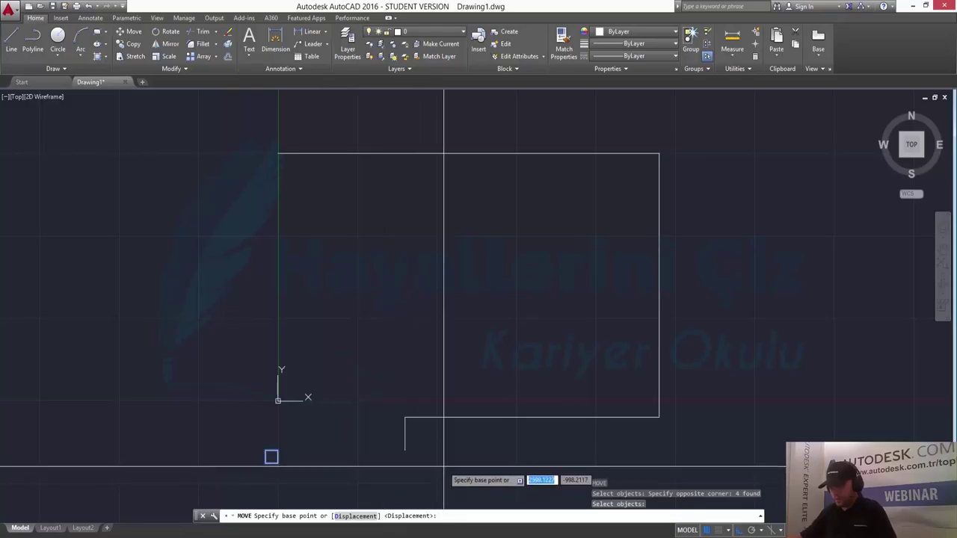
left_click(359, 463)
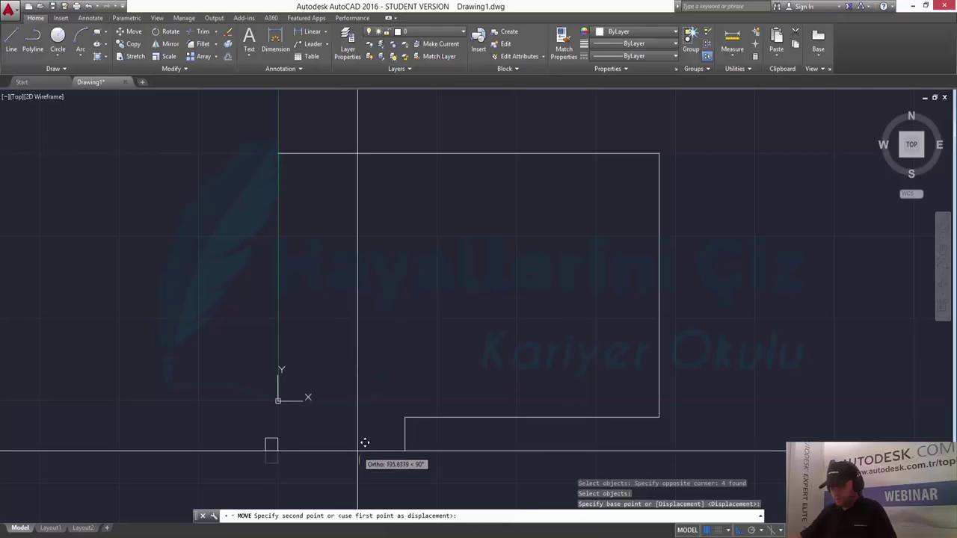
left_click(363, 442)
key("Return")
key("Escape")
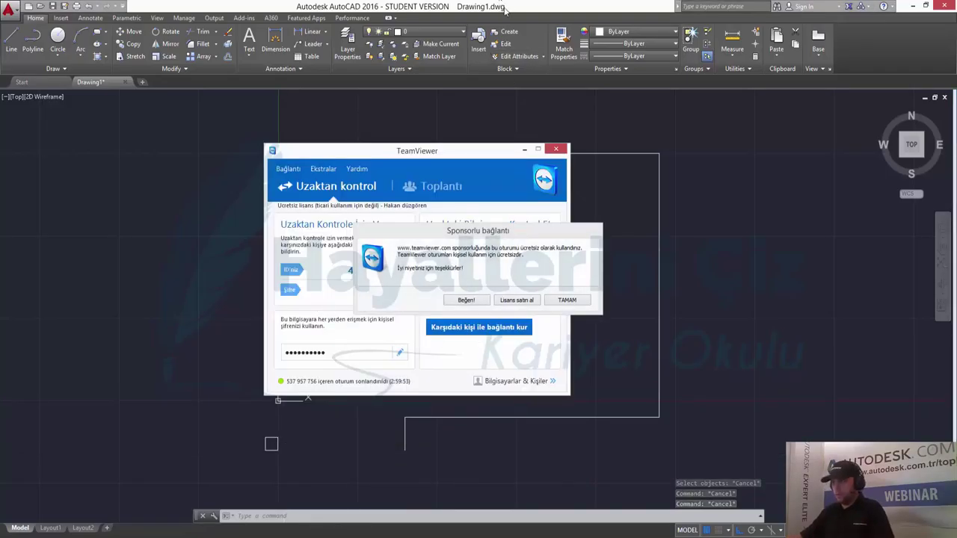
Dismiss the TeamViewer popups and start a guide line at the room's top-left corner.
left_click(555, 149)
left_click(566, 299)
type("l")
key("Return")
left_click(277, 154)
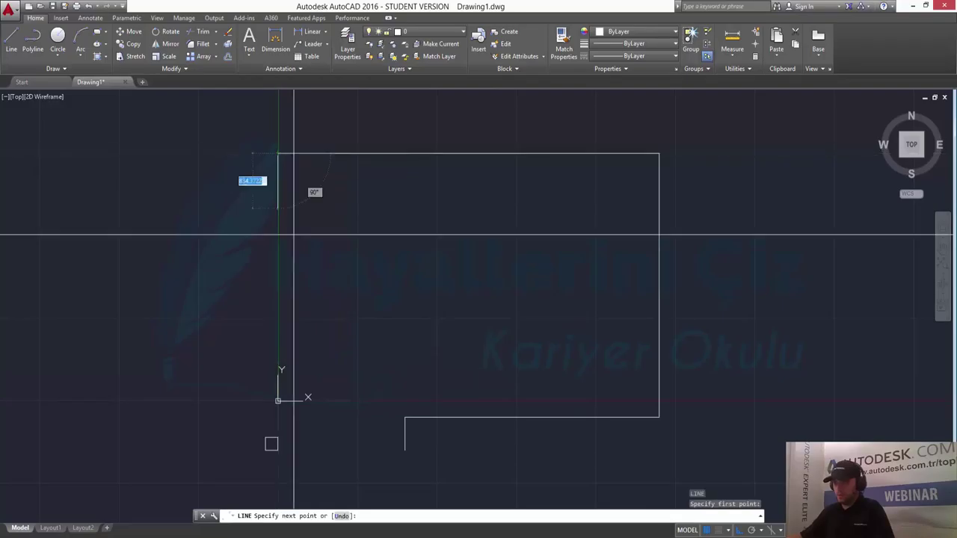
Finish a vertical guide line and snap the square column against it.
left_click(277, 439)
key("Return")
type("m")
key("Return")
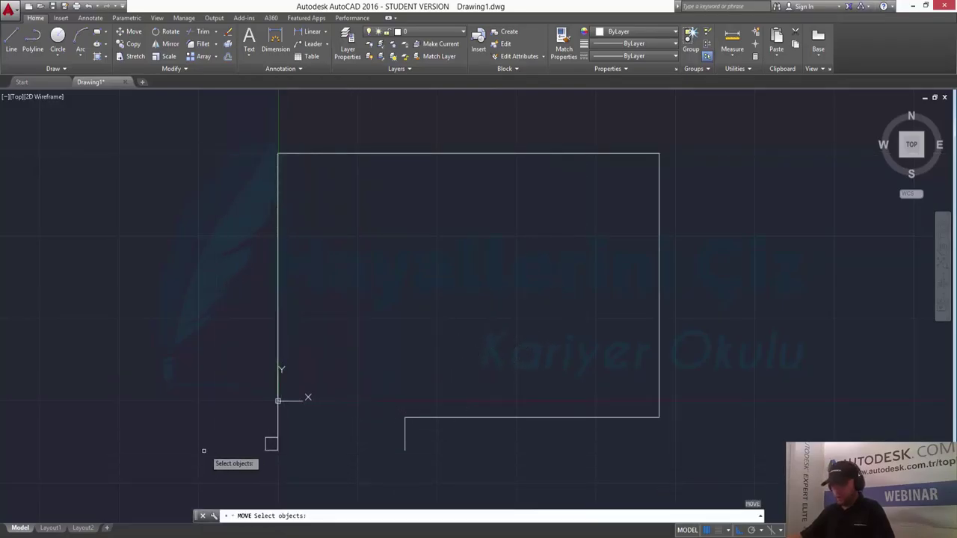
left_click(224, 427)
left_click(352, 506)
key("Return")
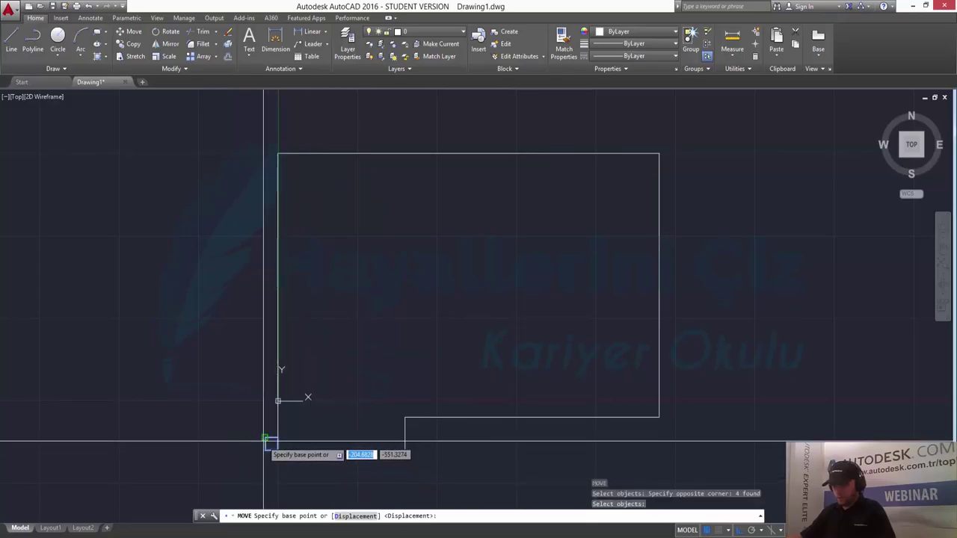
left_click(265, 438)
left_click(278, 438)
Erase the temporary vertical guide line.
type("e")
key("Return")
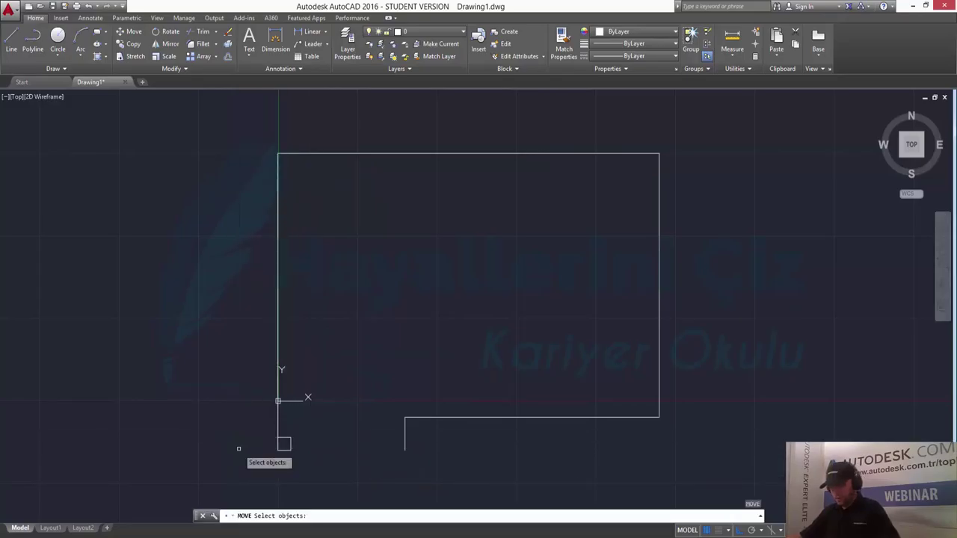
left_click(346, 331)
left_click(268, 351)
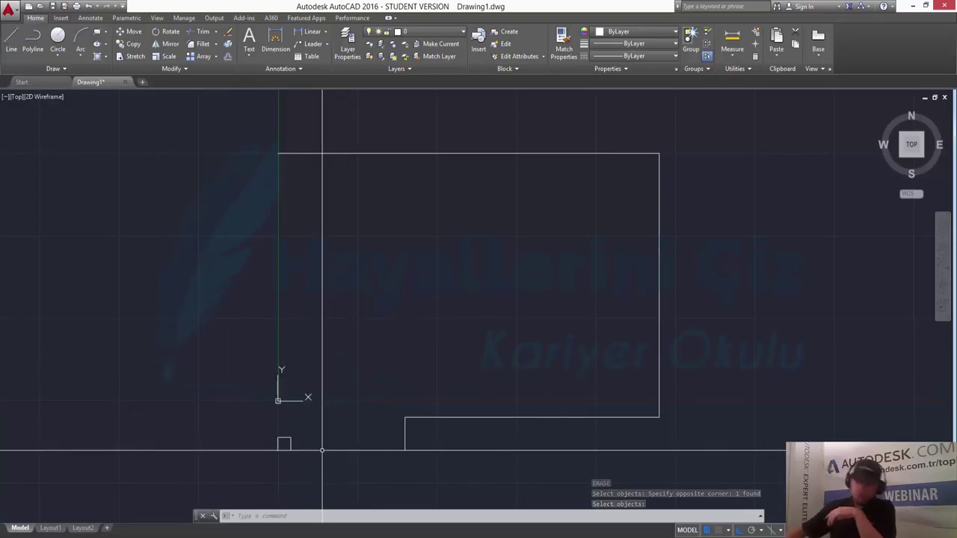
key("Return")
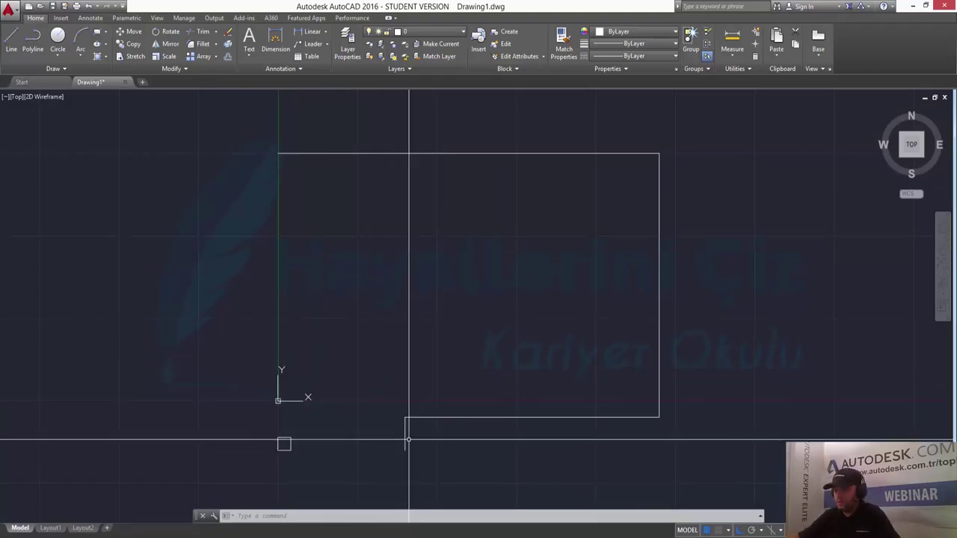
type("o")
key("Return")
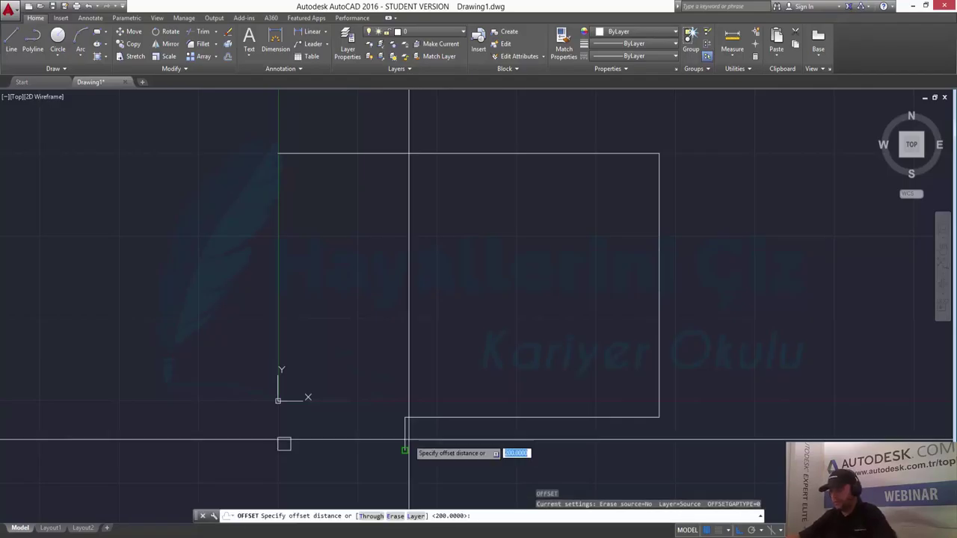
Offset the top, right, bottom and short step edges 200 units outward.
key("Return")
left_click(404, 153)
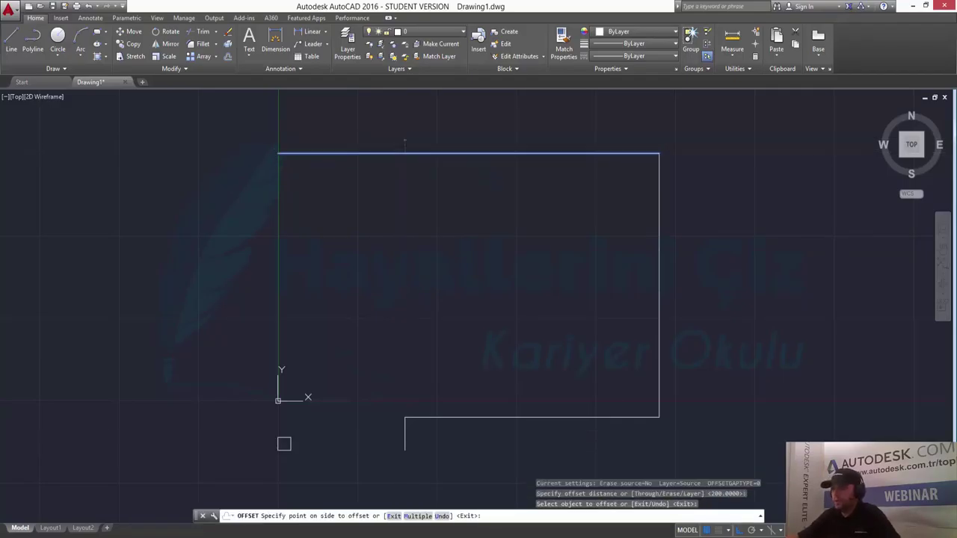
left_click(479, 131)
left_click(657, 217)
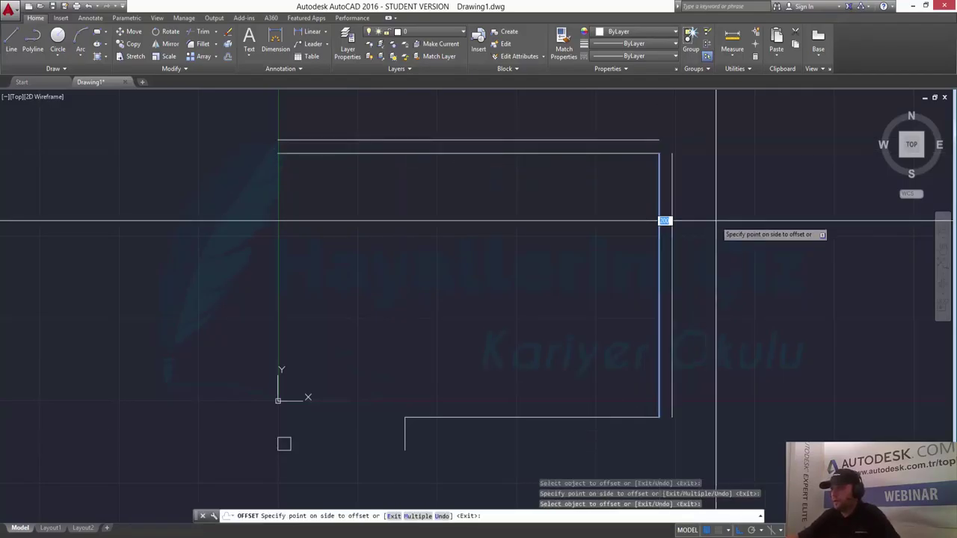
left_click(676, 262)
left_click(623, 418)
left_click(388, 488)
left_click(405, 426)
left_click(464, 460)
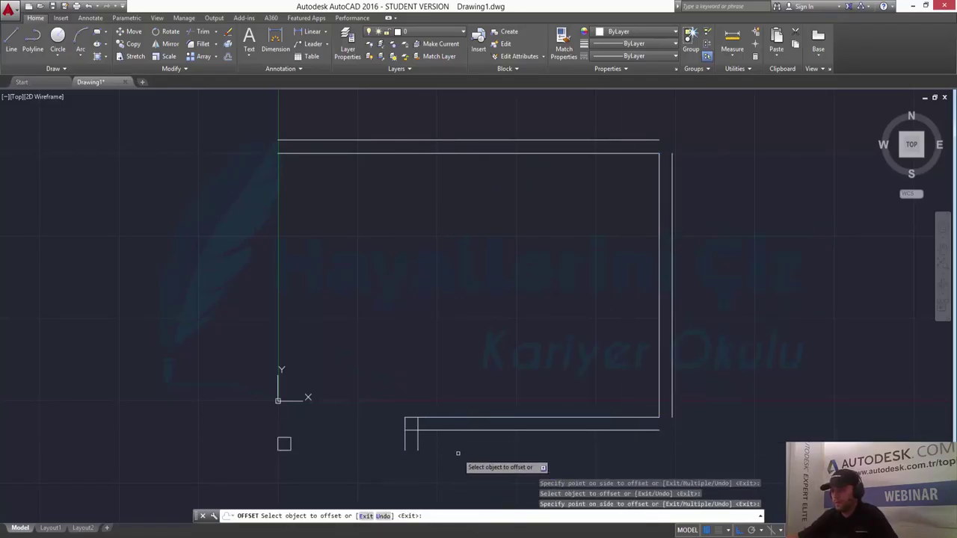
key("Escape")
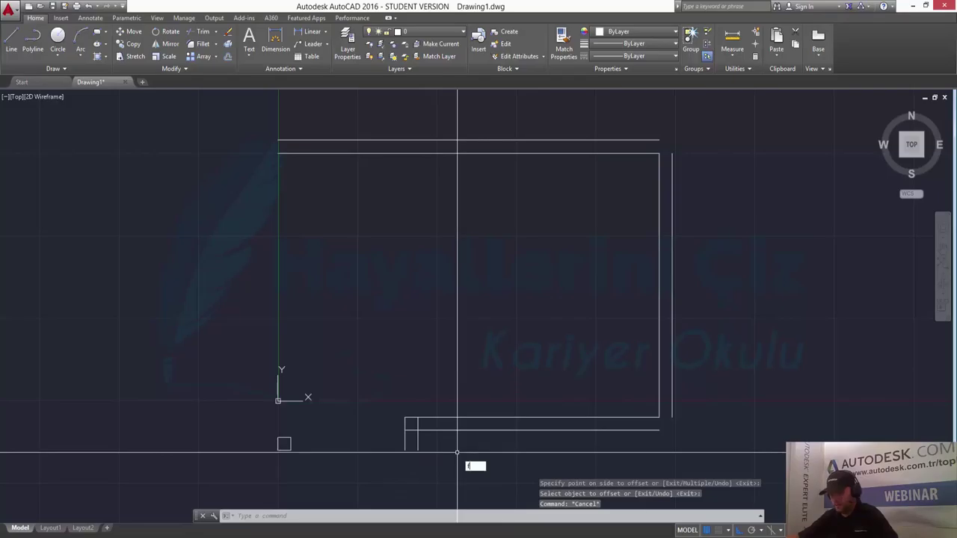
Fillet the outer lines to close the step, bottom-right and top-right corners.
key("Return")
left_click(417, 436)
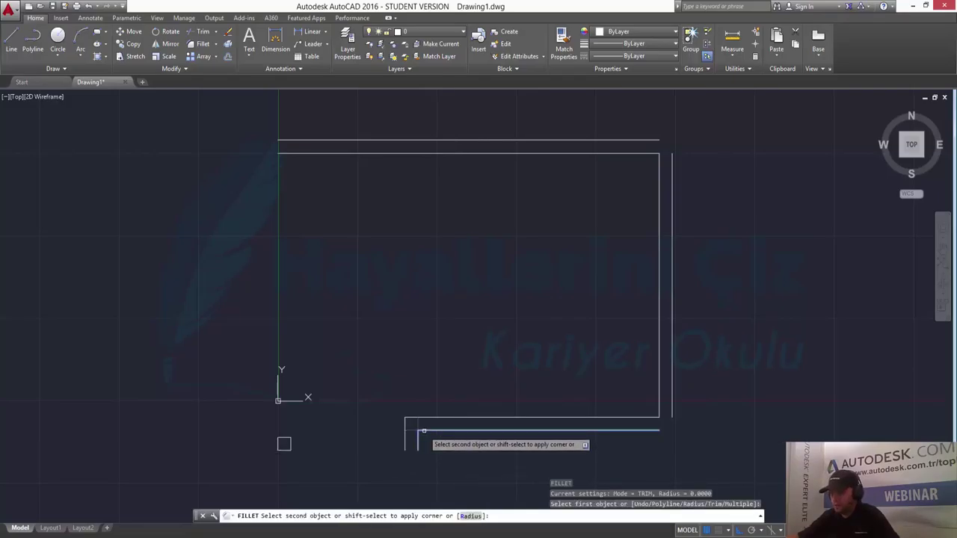
left_click(428, 431)
key("Return")
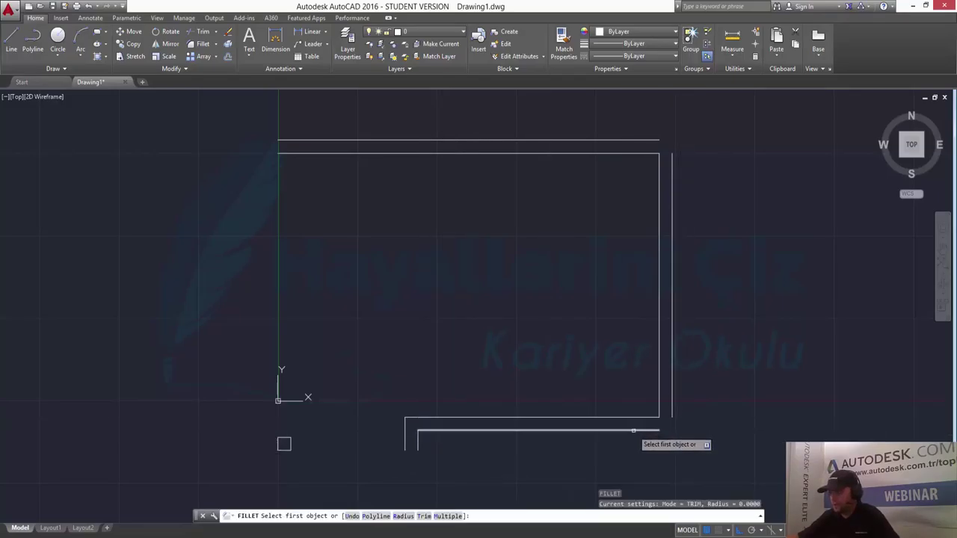
left_click(633, 430)
left_click(671, 409)
key("Return")
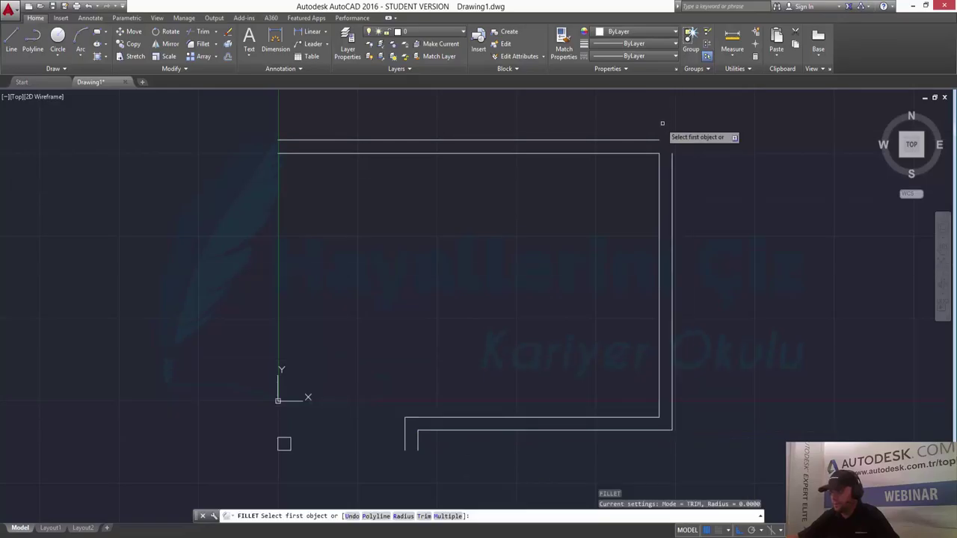
left_click(648, 139)
left_click(672, 157)
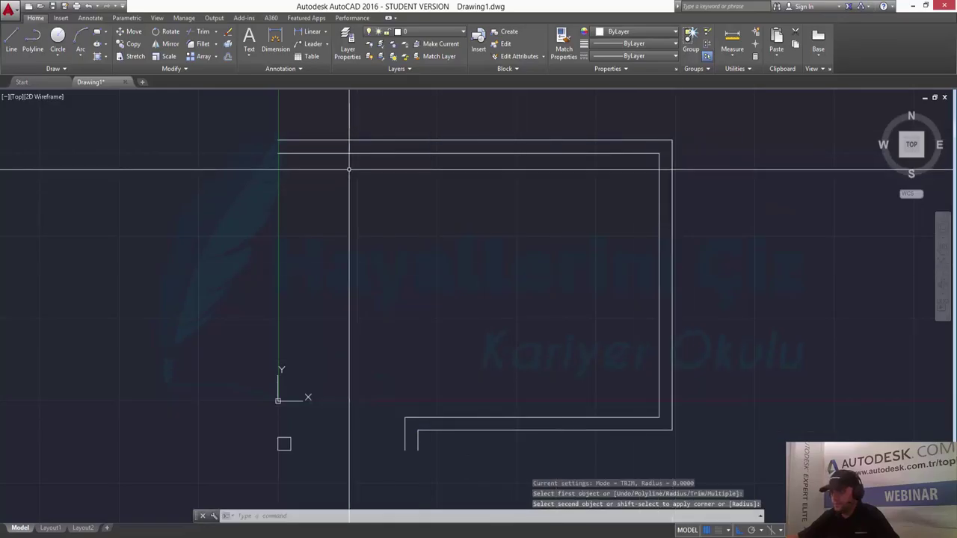
key("Escape")
Draw a closing line at the outer wall's top-left end and a cap across the stub's foot.
type("l")
key("Return")
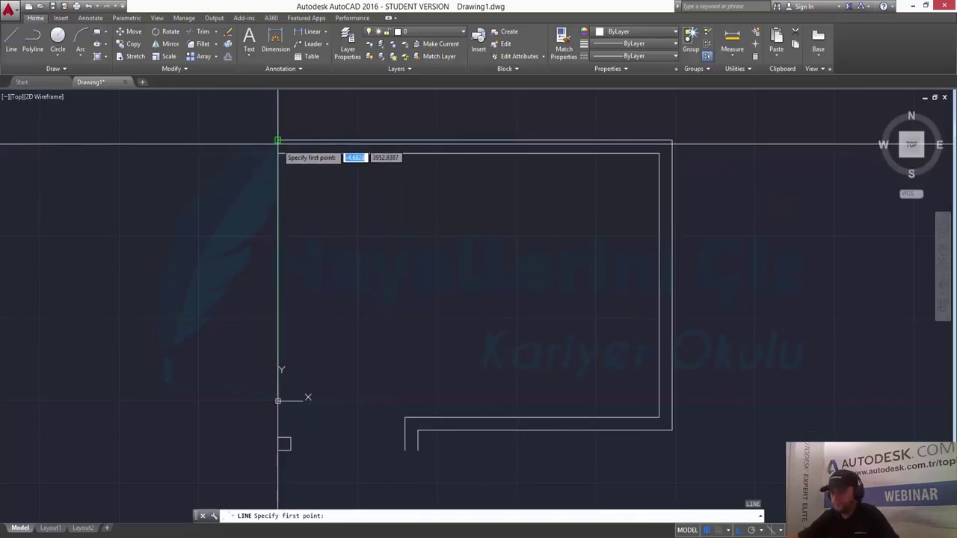
left_click(278, 153)
key("Return")
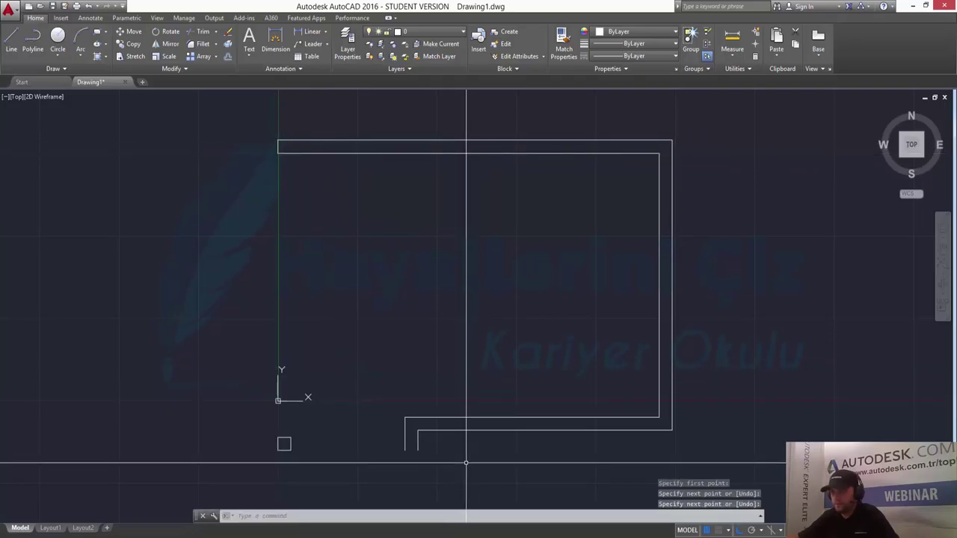
key("Return")
left_click(403, 450)
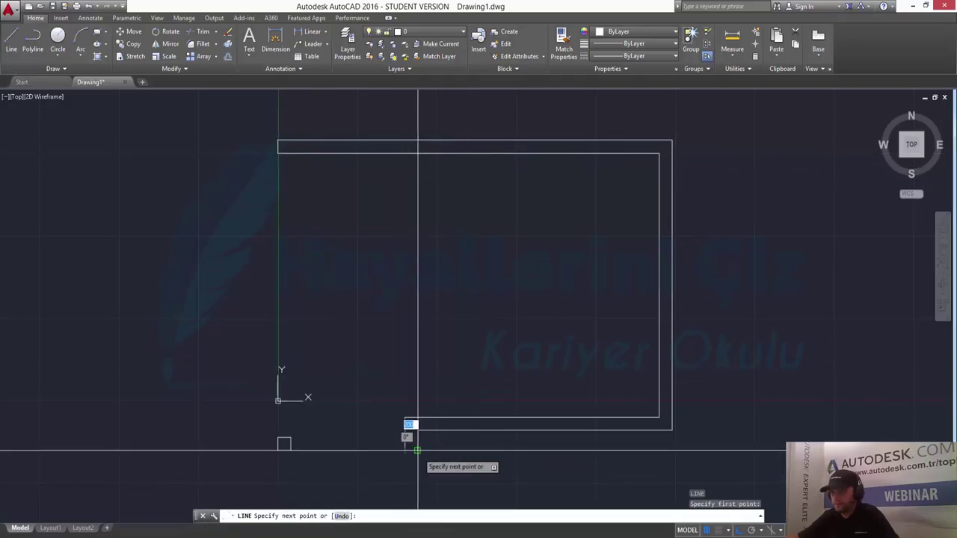
left_click(417, 450)
key("Return")
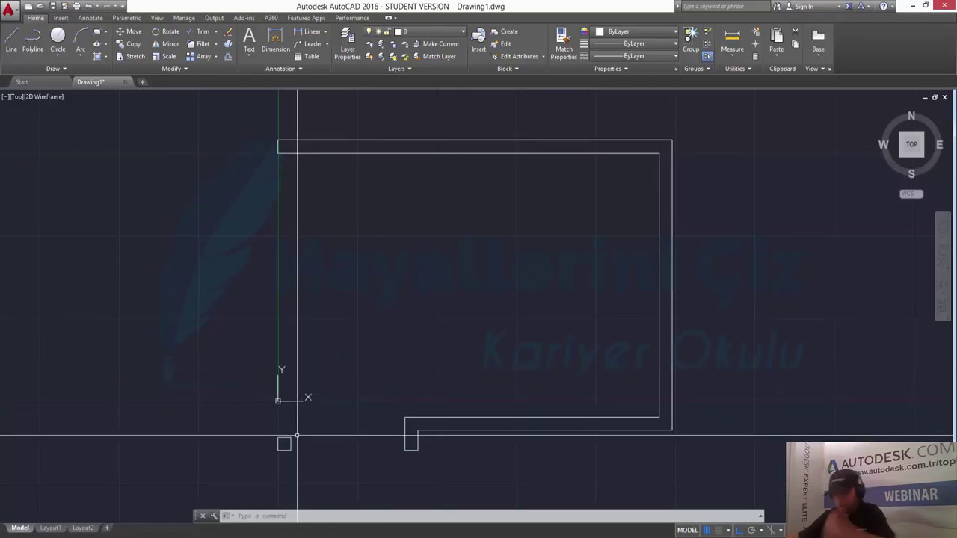
Copy the small square column to a spot near the top end of the left wall.
type("co")
key("Return")
left_click(298, 435)
left_click(254, 473)
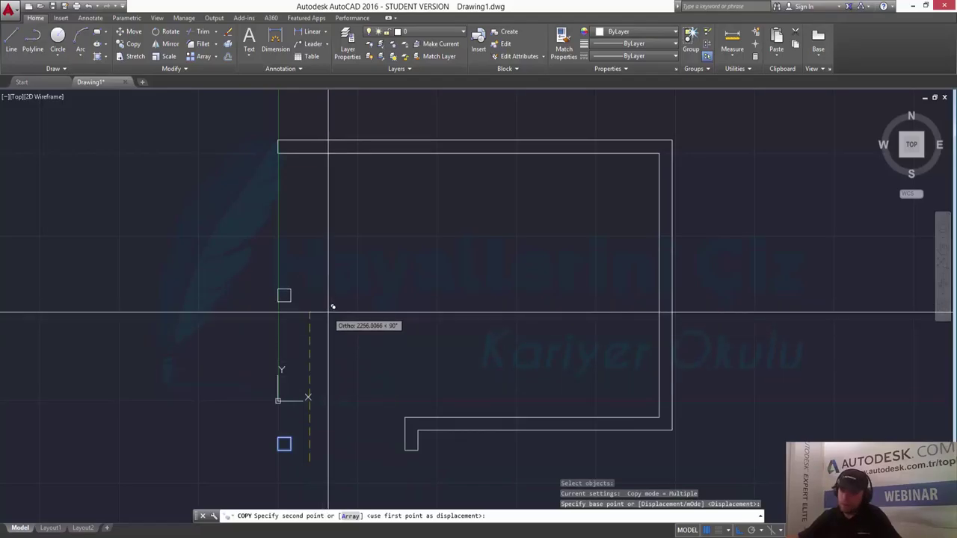
left_click(334, 366)
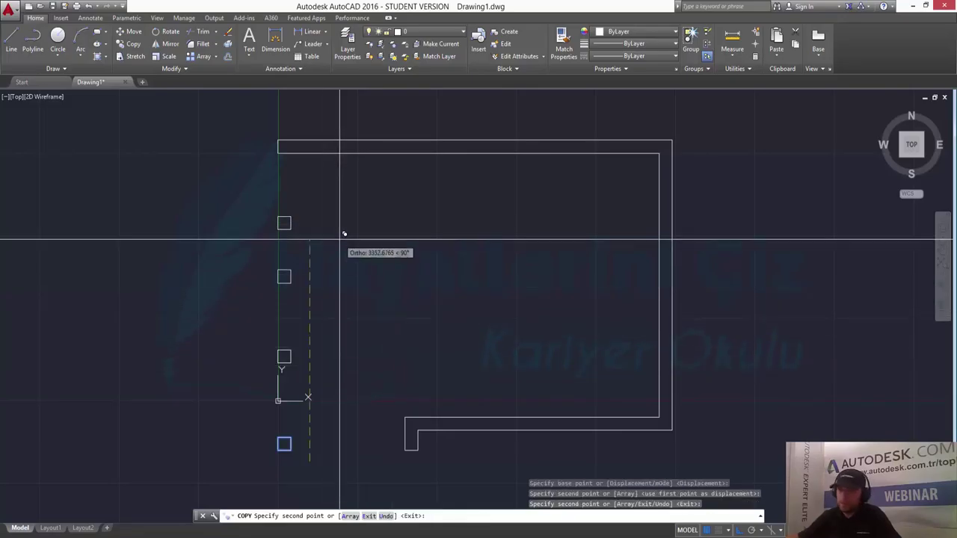
left_click(340, 176)
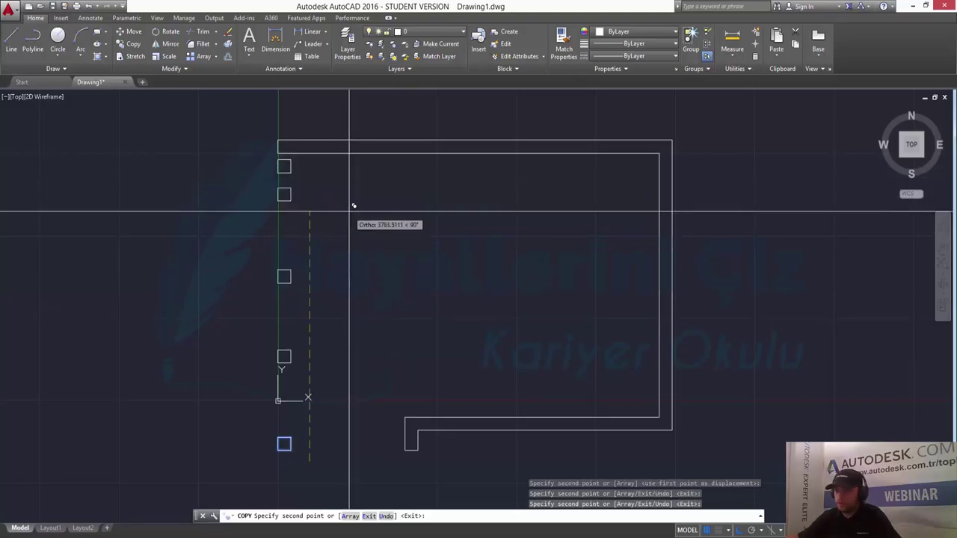
key("Return")
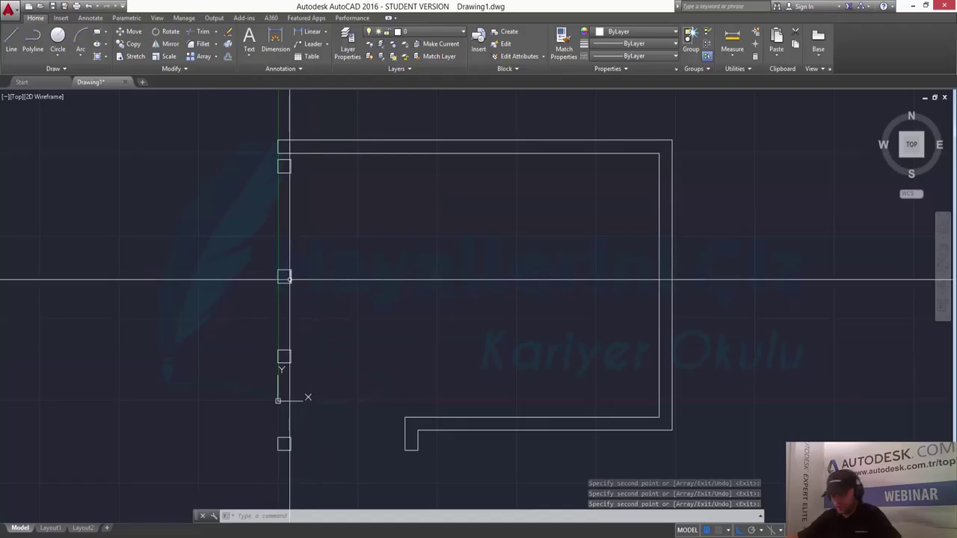
type("sc")
key("Return")
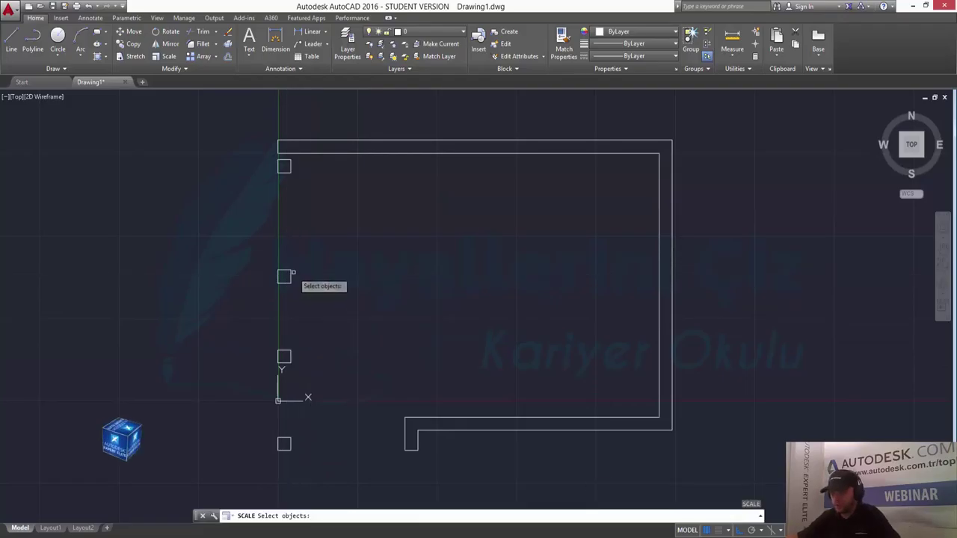
Scale the square above the origin marker by 0.3 about its corner.
left_click(306, 346)
left_click(252, 379)
key("Return")
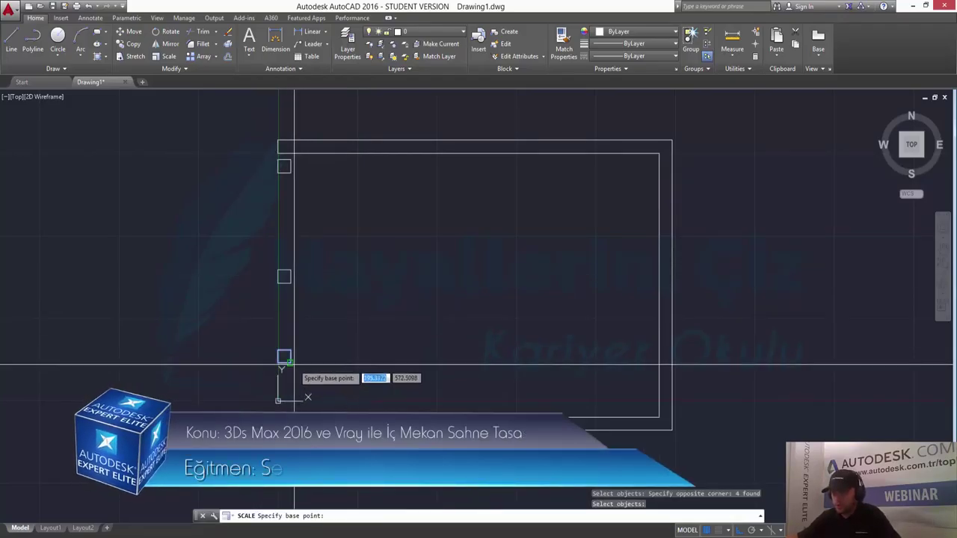
left_click(290, 363)
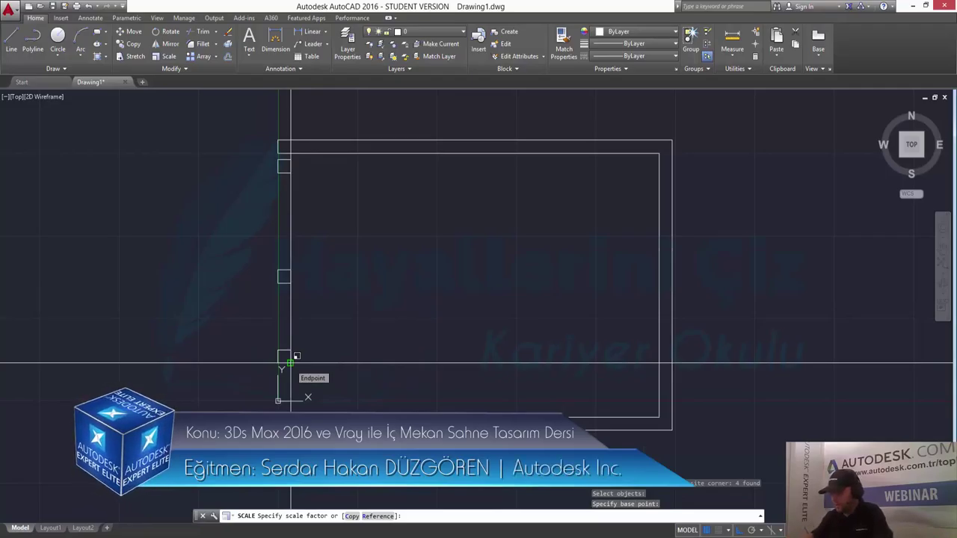
type(".3")
key("Return")
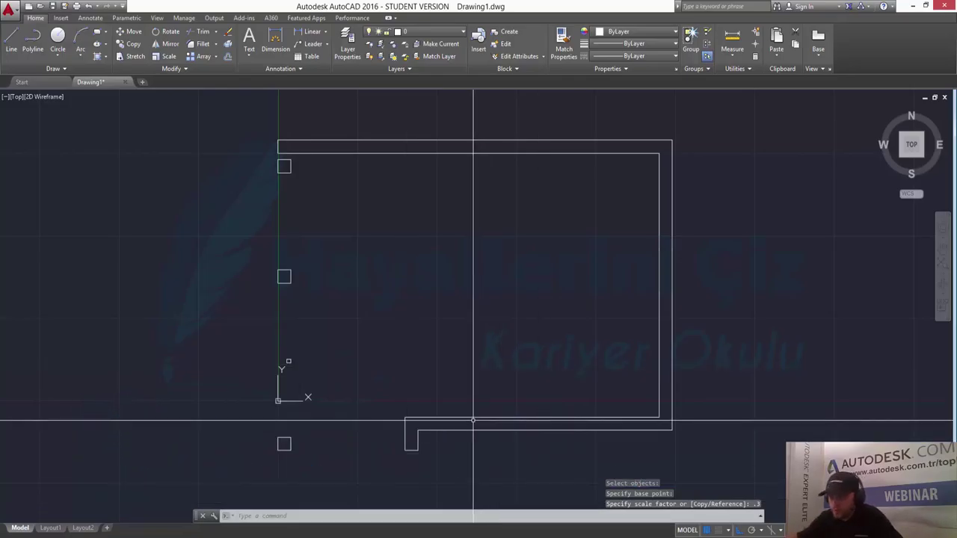
Scale the same square again by 0.2 from its corner.
right_click(465, 417)
left_click(467, 429)
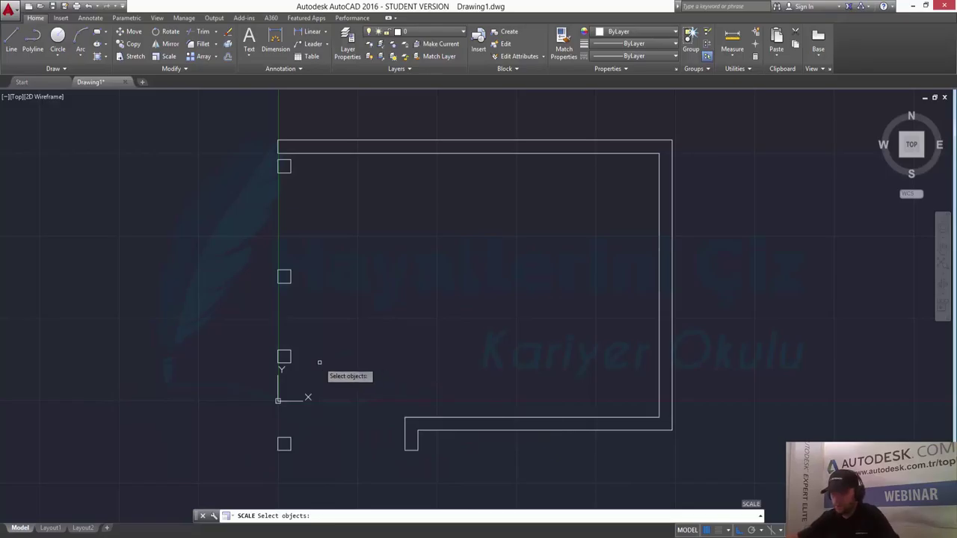
left_click(241, 331)
left_click(334, 389)
key("Return")
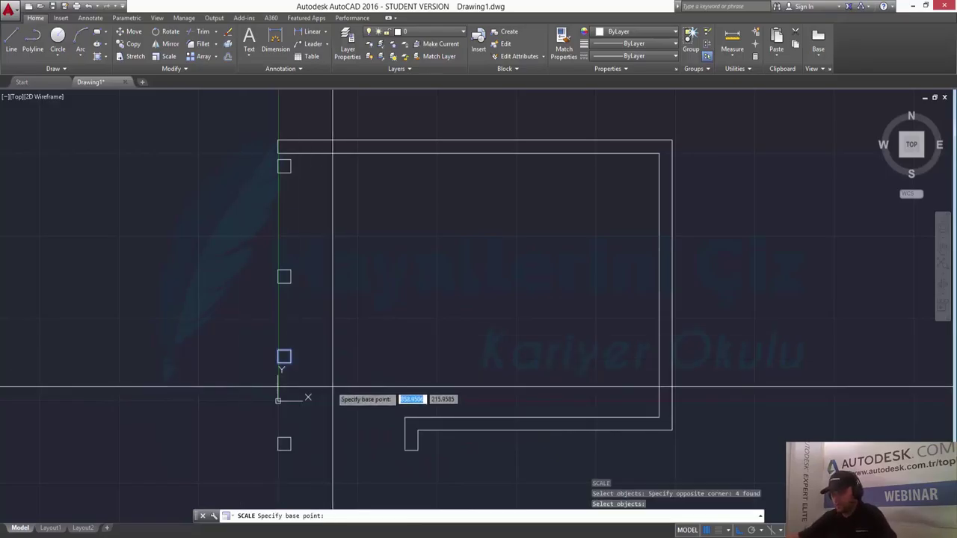
left_click(290, 364)
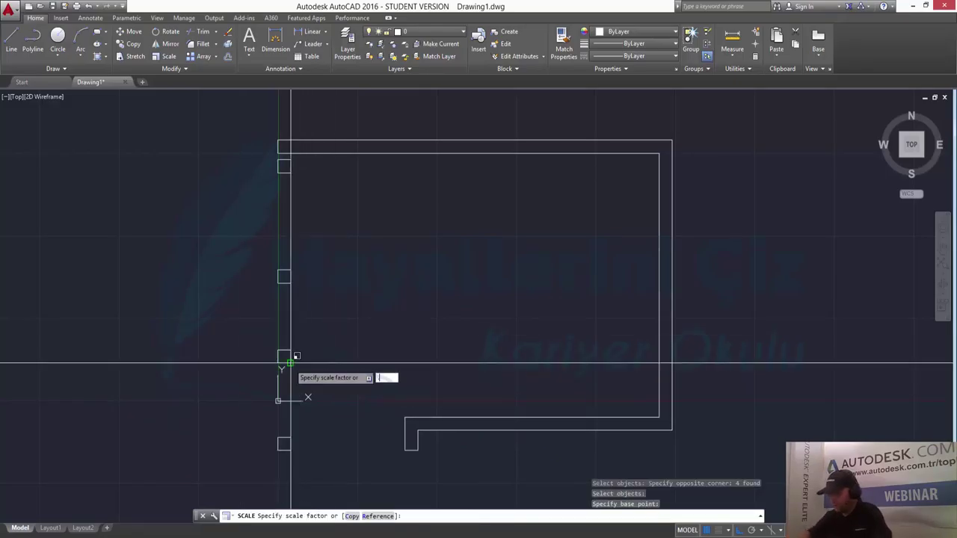
type(".2")
key("Return")
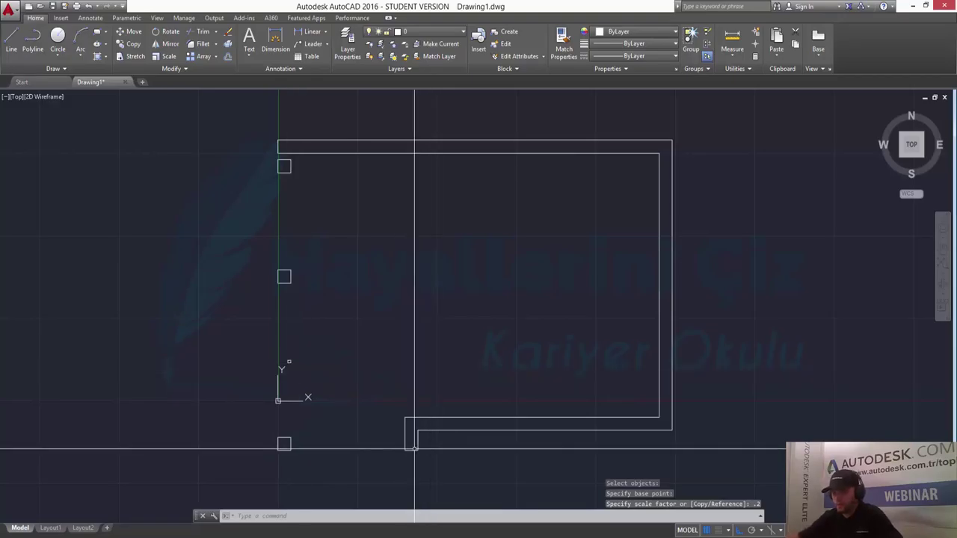
Undo the 0.2 scaling and abandon a retried scale of the square.
key("ctrl+z")
key("Return")
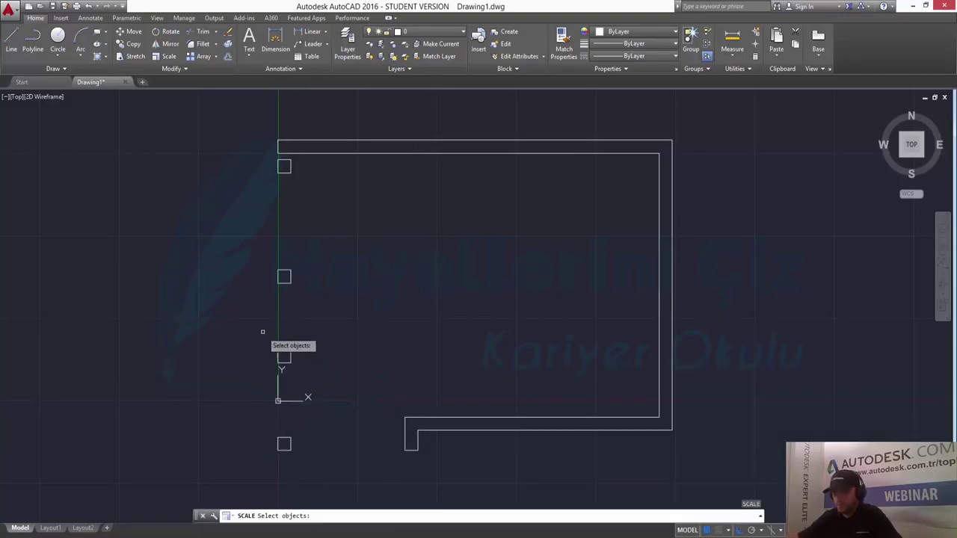
left_click(275, 344)
left_click(295, 368)
key("Return")
left_click(291, 364)
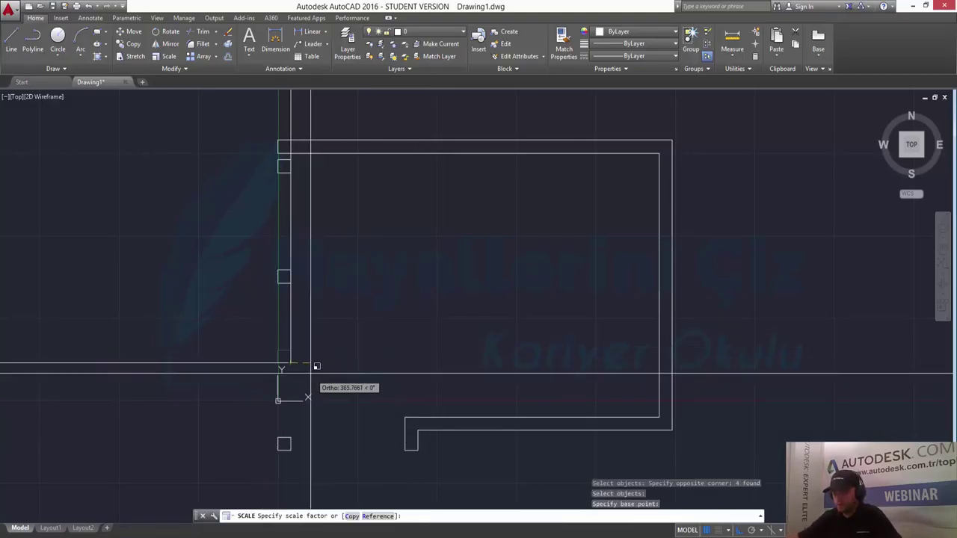
key("Escape")
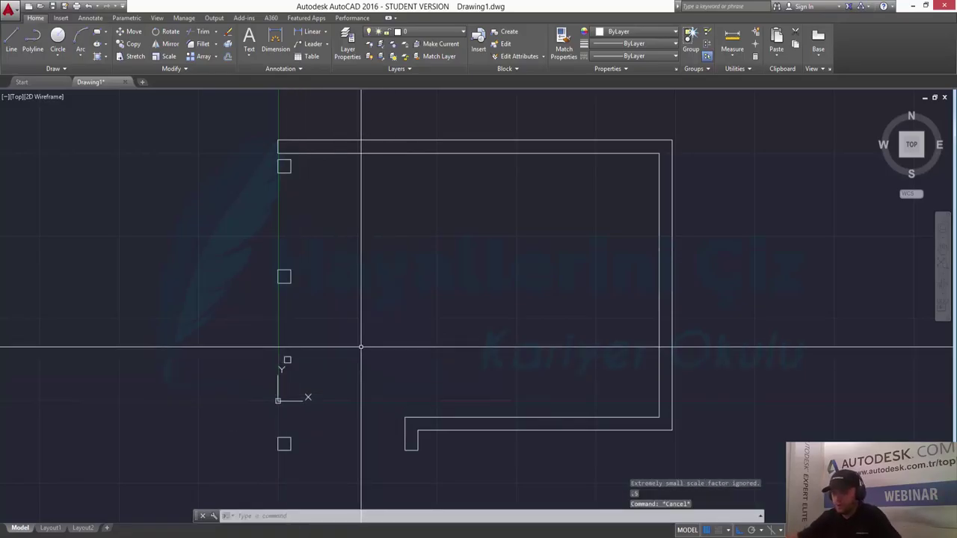
scroll(338, 366, "up", 3)
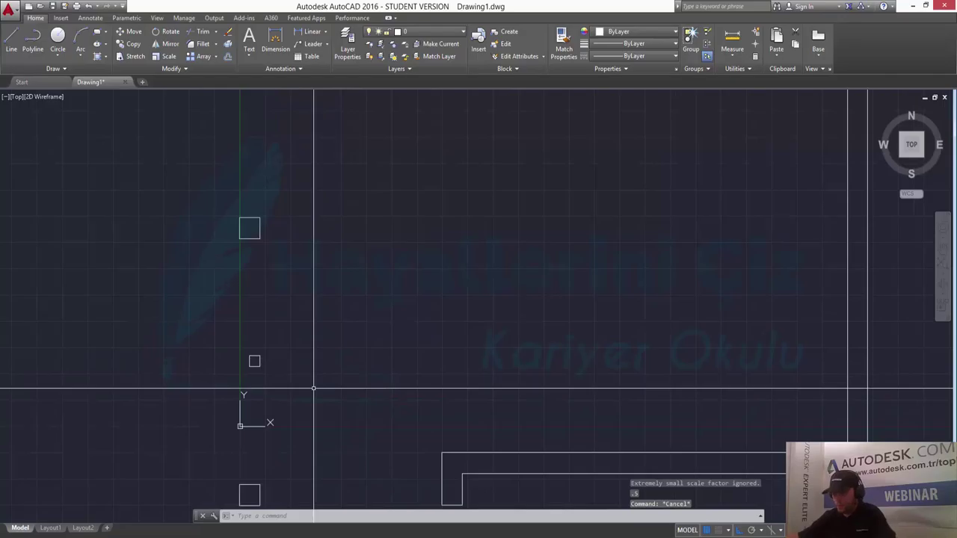
Move the small square so its corner sits against the wall line.
key("Escape")
type("m")
key("Return")
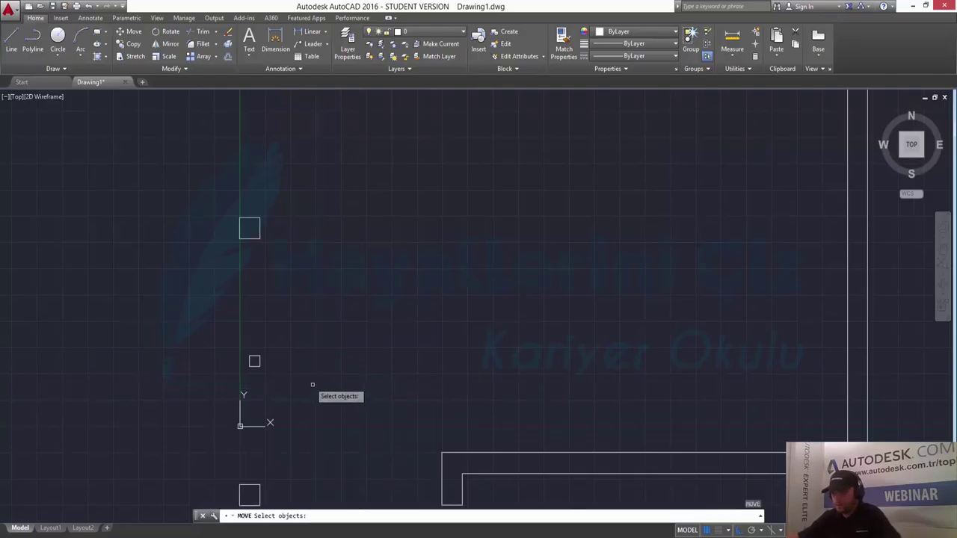
left_click(294, 341)
left_click(218, 388)
key("Return")
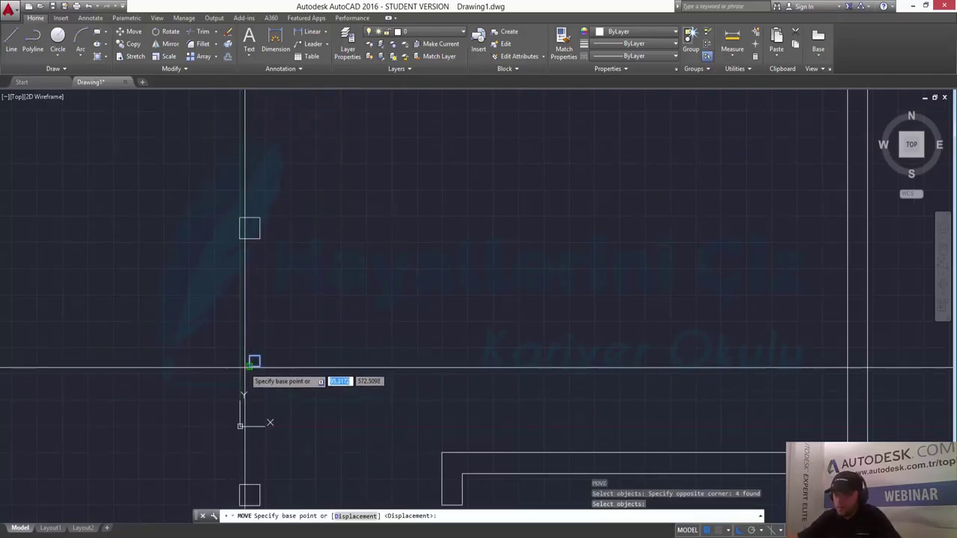
left_click(254, 363)
left_click(246, 361)
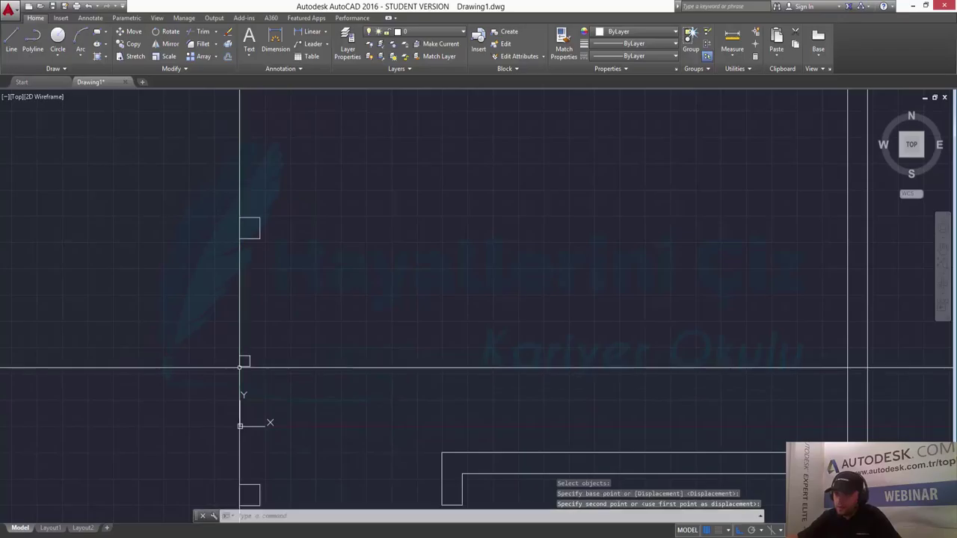
scroll(318, 296, "down", 1)
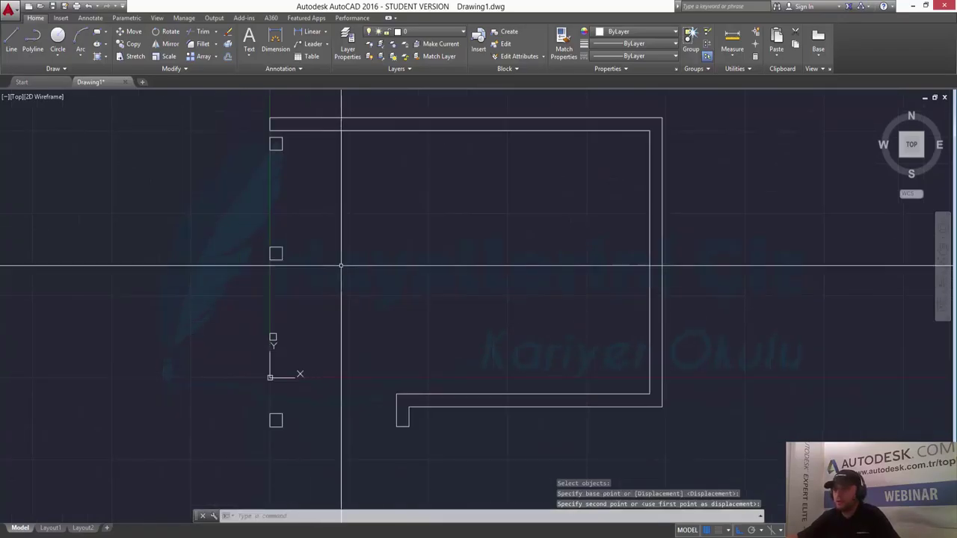
scroll(343, 306, "down", 1)
Erase the square near the top-left corner.
type("e")
key("Return")
left_click(296, 213)
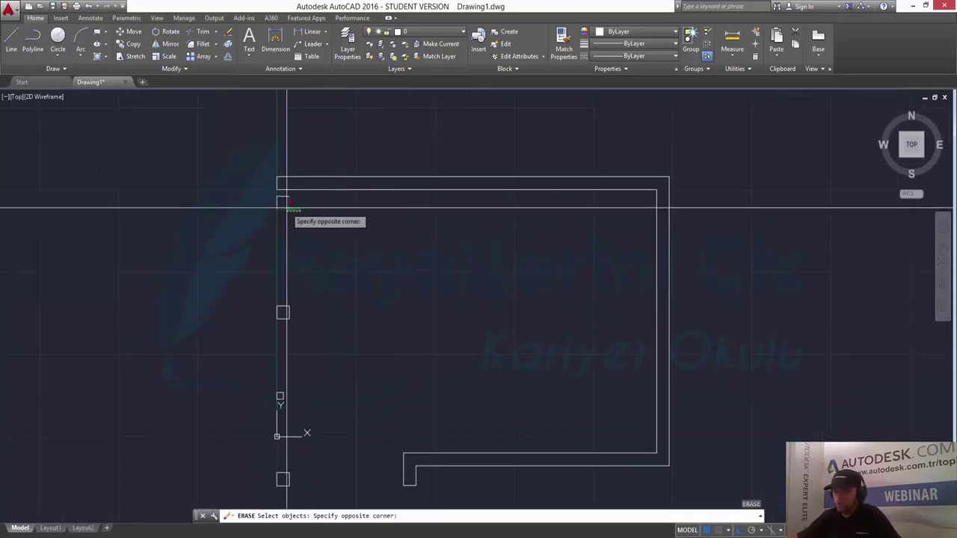
left_click(271, 204)
left_click(270, 194)
type("co")
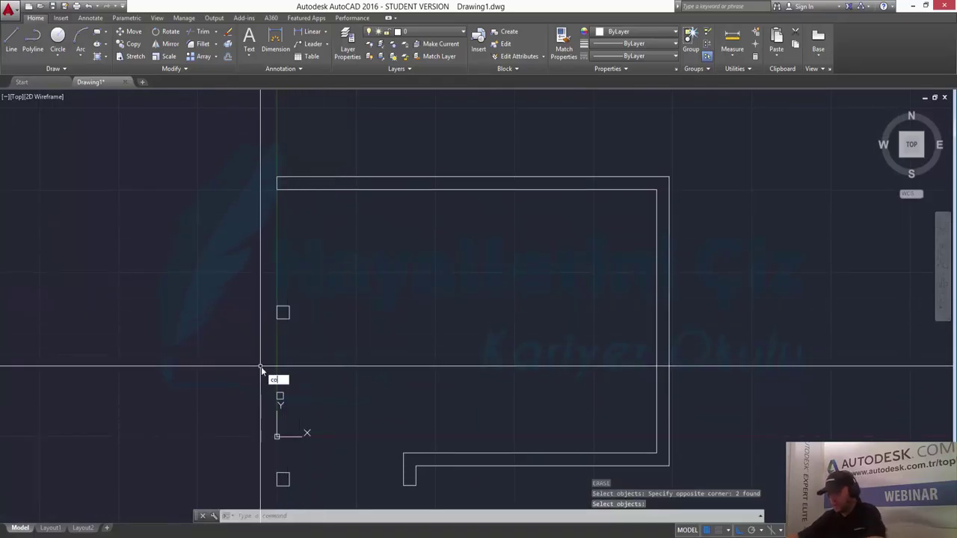
Copy the small square above the origin into the top-left inside corner.
key("Return")
left_click(249, 359)
left_click(316, 417)
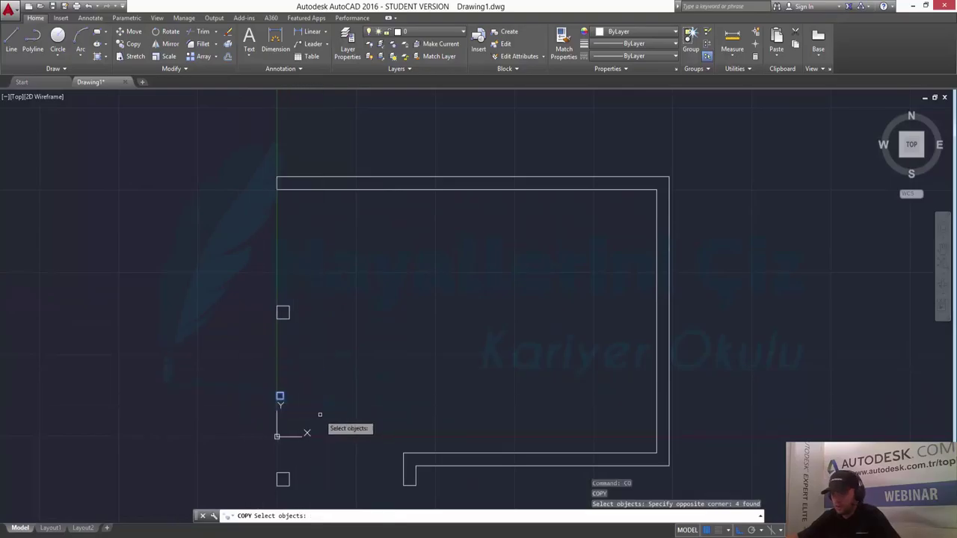
key("Return")
left_click(278, 394)
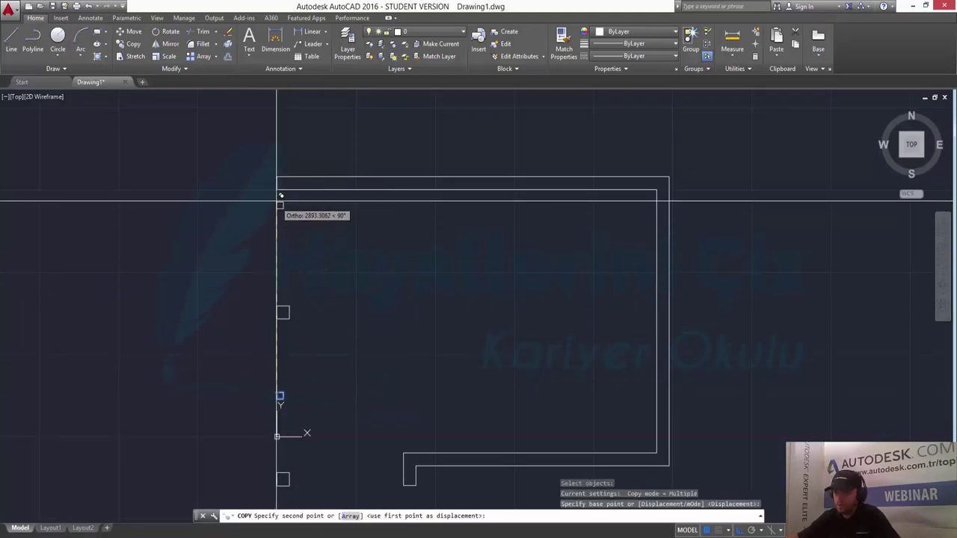
left_click(278, 190)
key("Return")
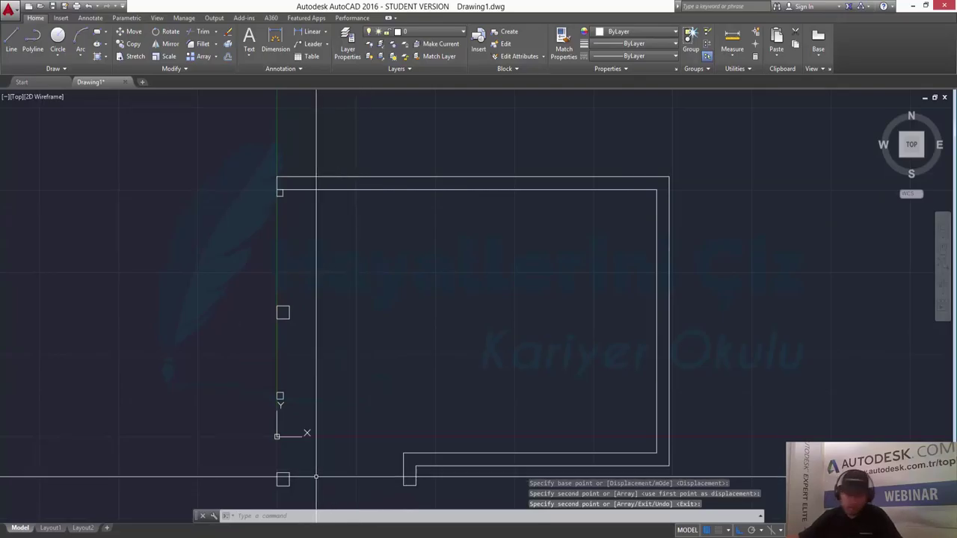
middle_click_drag(312, 478, 340, 366)
scroll(307, 386, "up", 3)
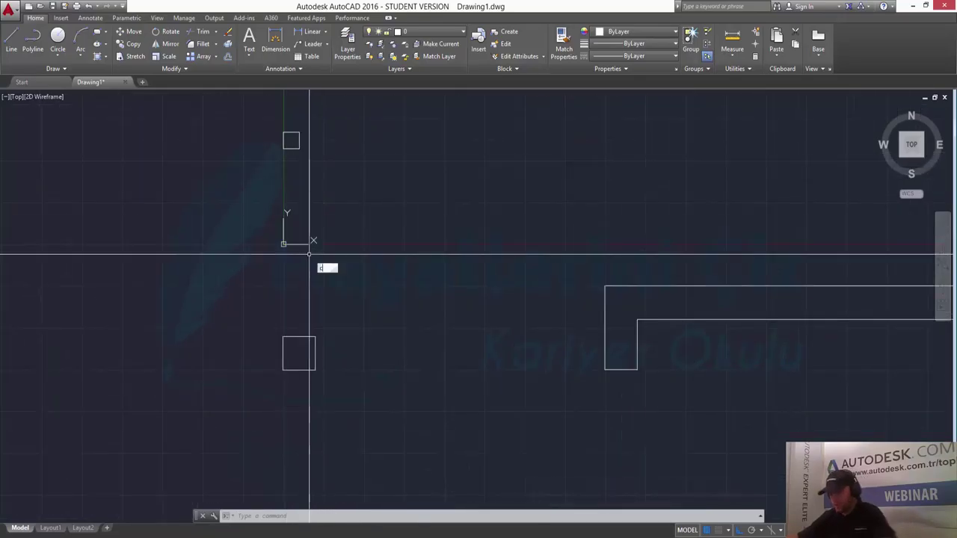
Copy the top square down to sit just above the bottom square.
type("o")
key("Return")
left_click(263, 124)
left_click(389, 182)
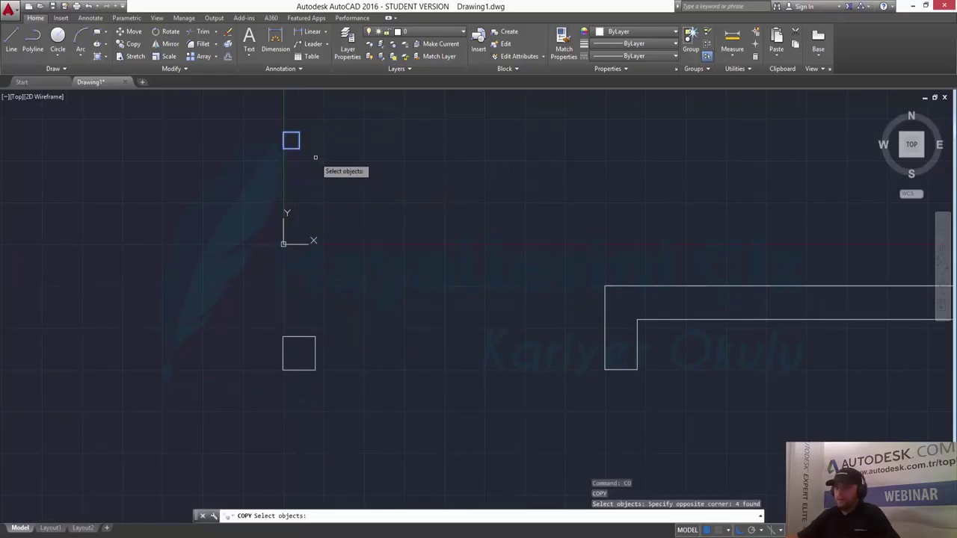
key("Return")
left_click(285, 135)
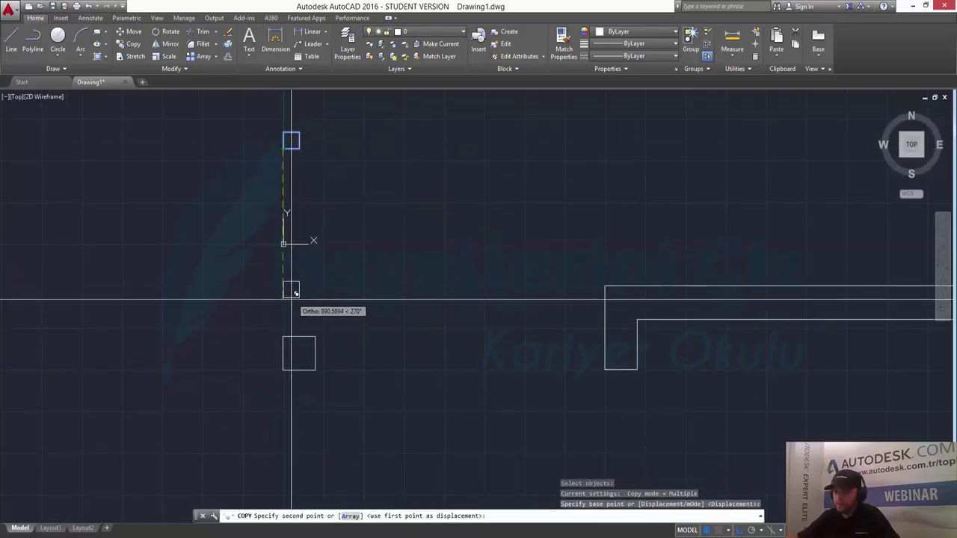
left_click(284, 329)
key("Return")
Recentre the whole floor plan and start the OFFSET command.
scroll(372, 338, "down", 2)
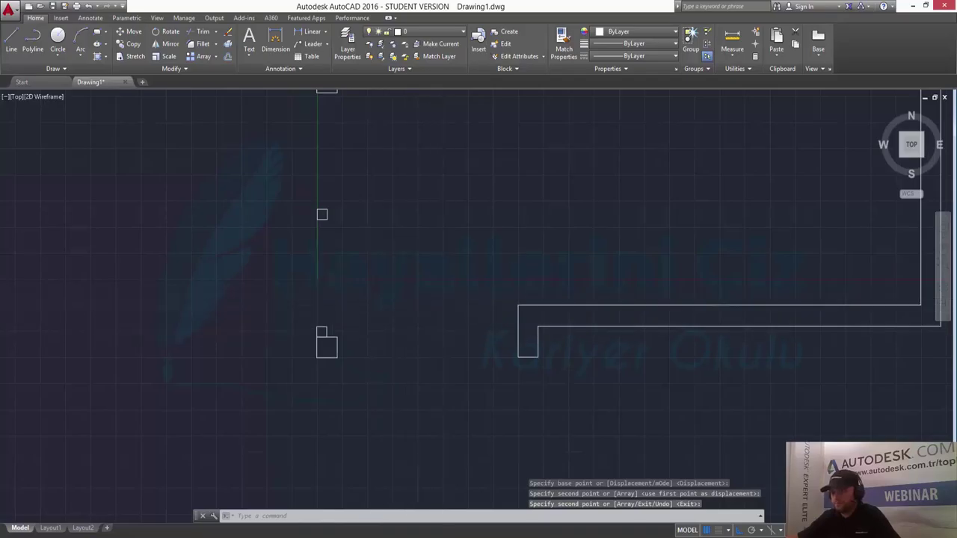
scroll(459, 274, "up", 2)
scroll(433, 280, "down", 2)
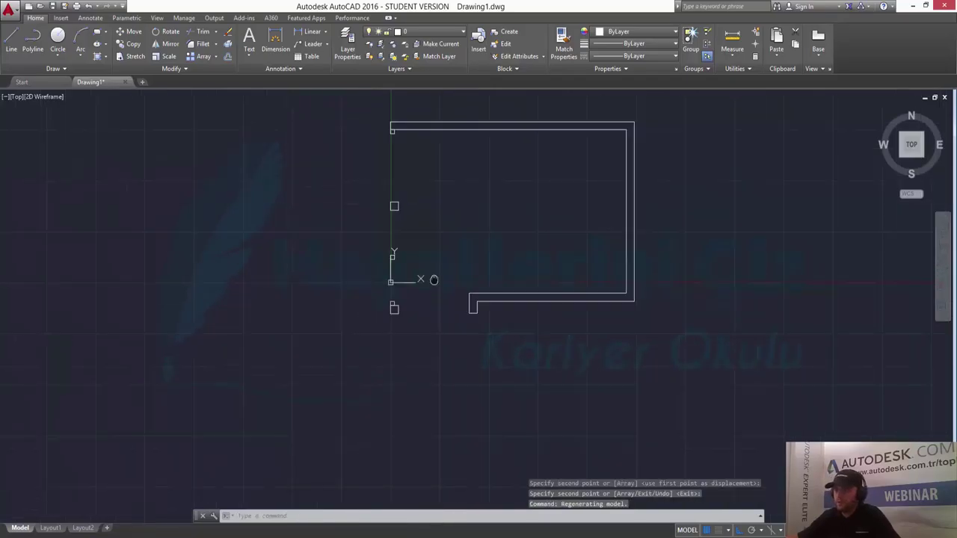
middle_click_drag(434, 279, 367, 399)
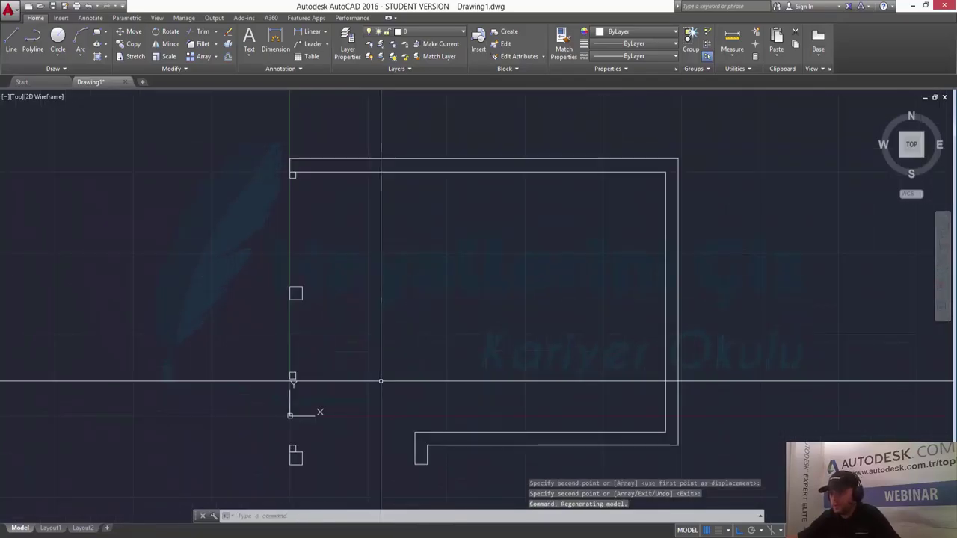
scroll(384, 380, "up", 2)
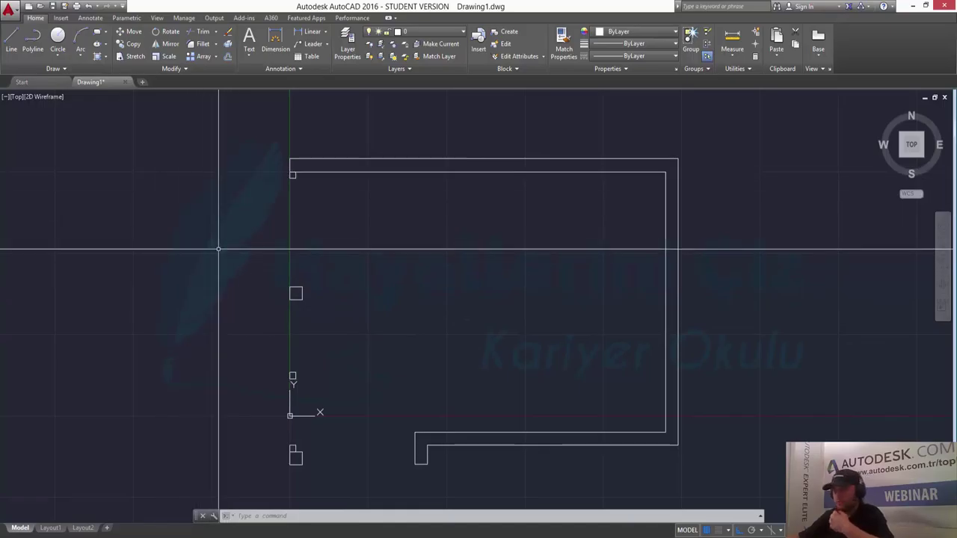
middle_click_drag(285, 272, 485, 256)
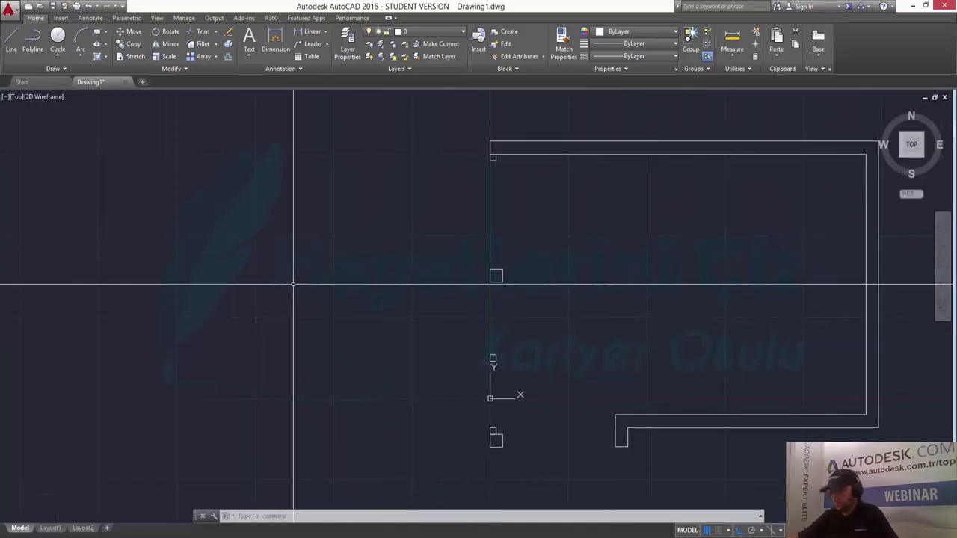
type("c")
key("Return")
type("3000")
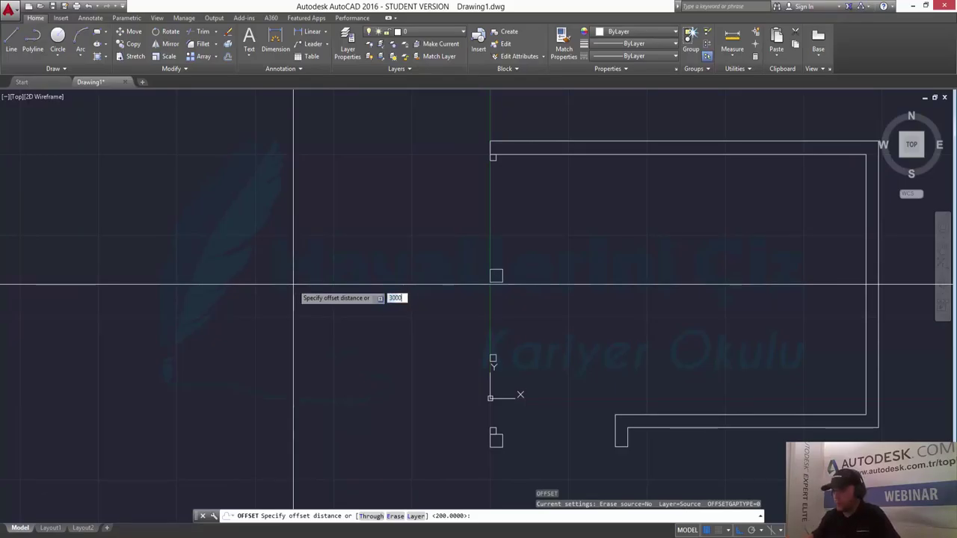
Offset the short wall segment 3000 to the left.
key("Return")
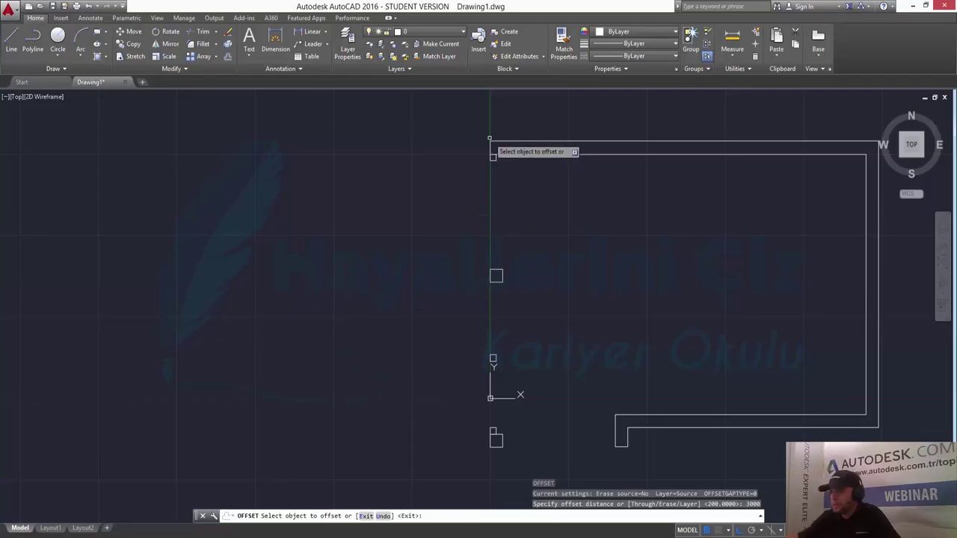
left_click(492, 153)
left_click(438, 146)
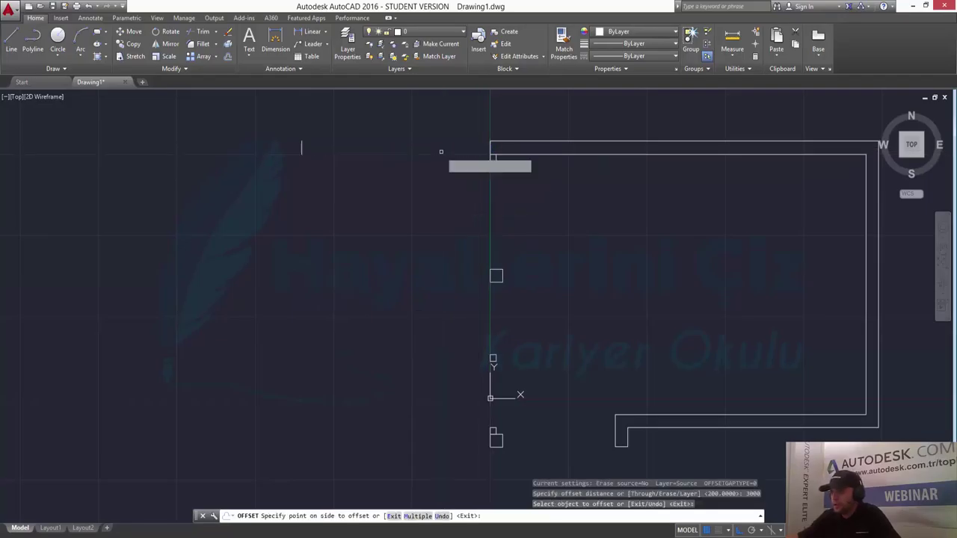
key("Escape")
Draw a top line from the new segment's top end to the partition's top.
type("l")
key("Return")
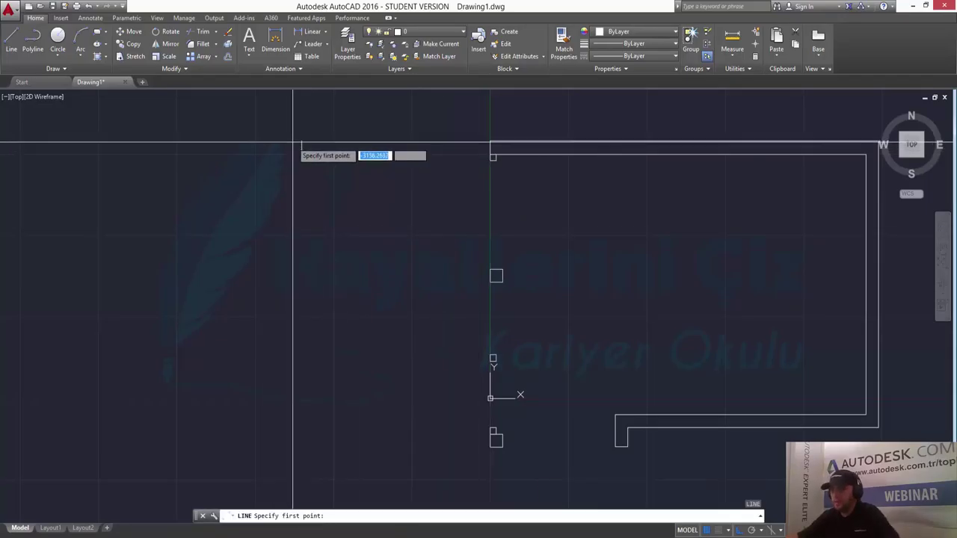
left_click(301, 141)
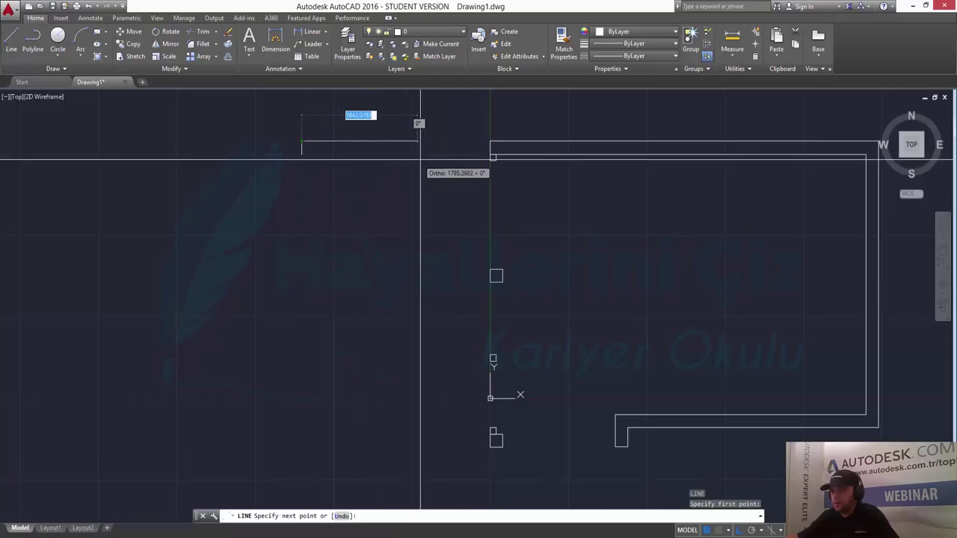
left_click(490, 141)
key("Return")
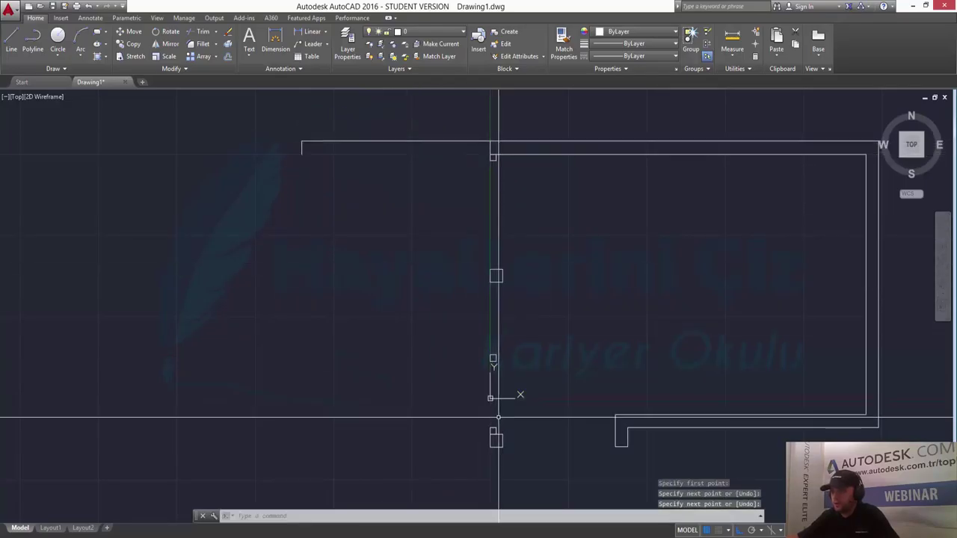
key("Escape")
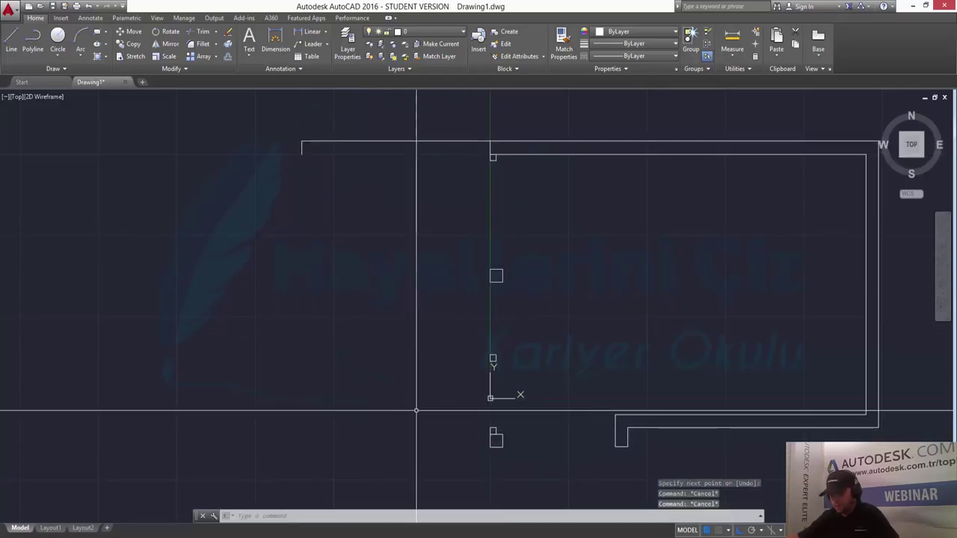
Copy the new top line down along the bottom wall.
type("o")
key("Return")
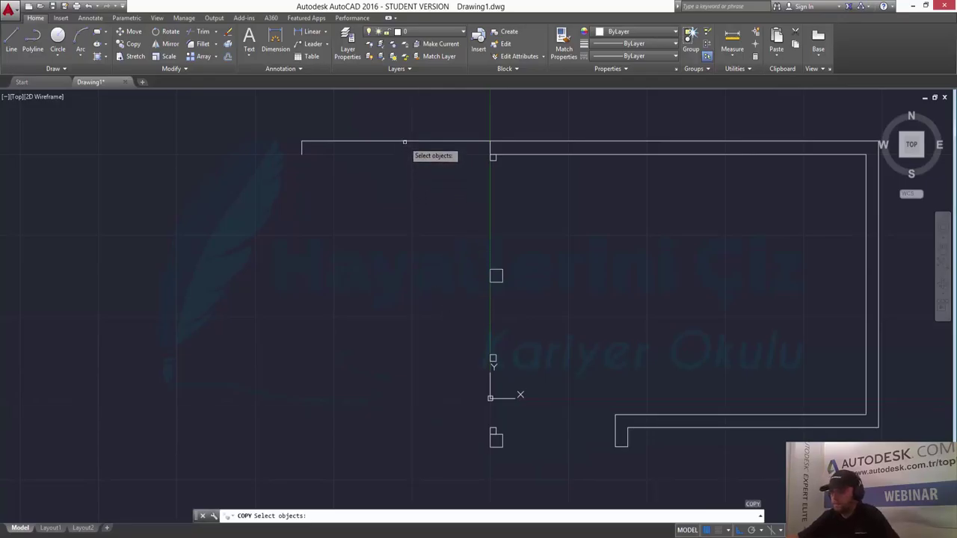
key("Return")
left_click(490, 141)
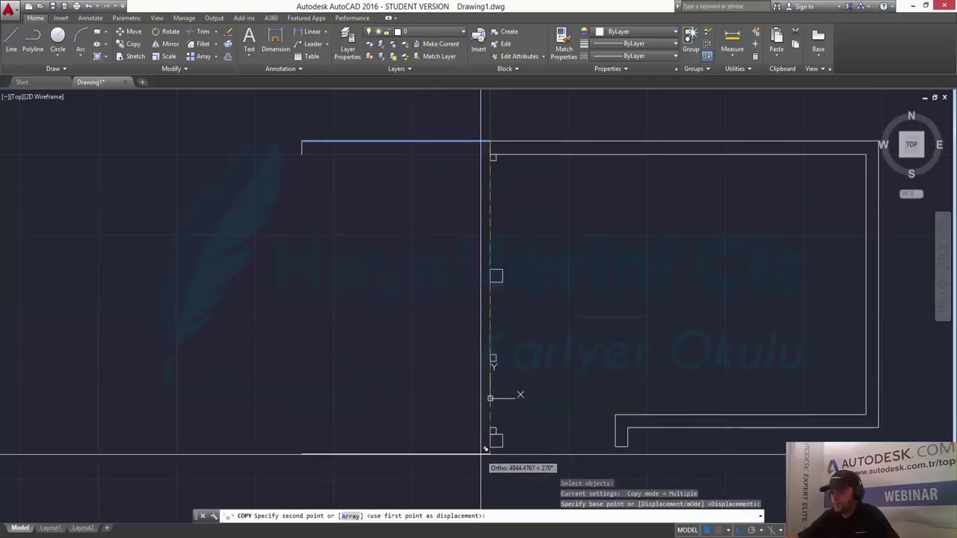
left_click(490, 447)
key("Escape")
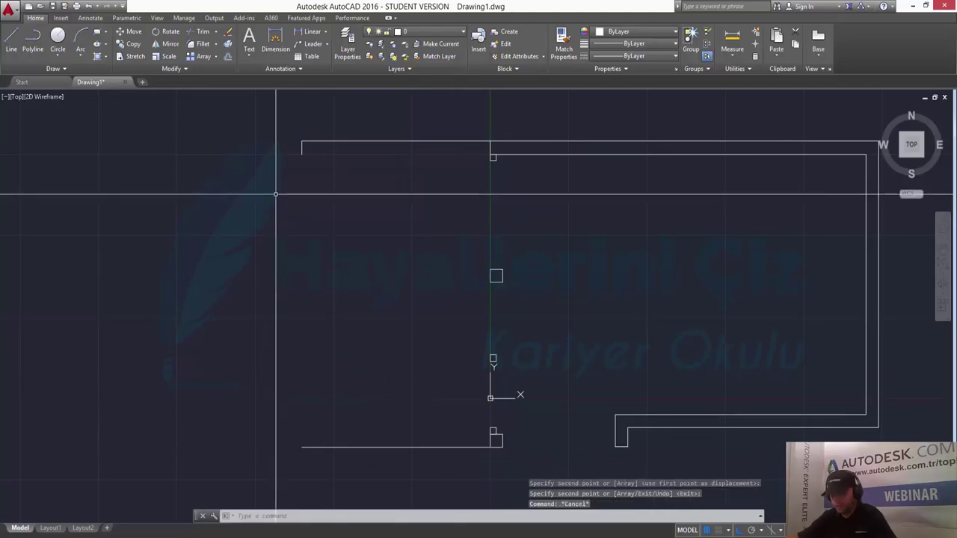
key("Escape")
Stretch the left segment down to the bottom corner, closing the left side.
key("Return")
left_click(318, 158)
left_click(282, 160)
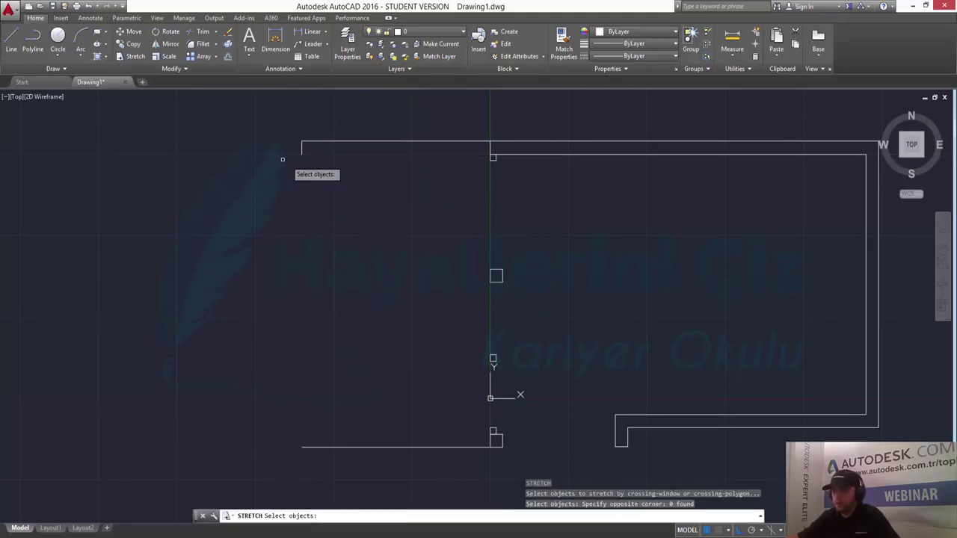
key("Escape")
key("Escape")
key("Escape")
key("Return")
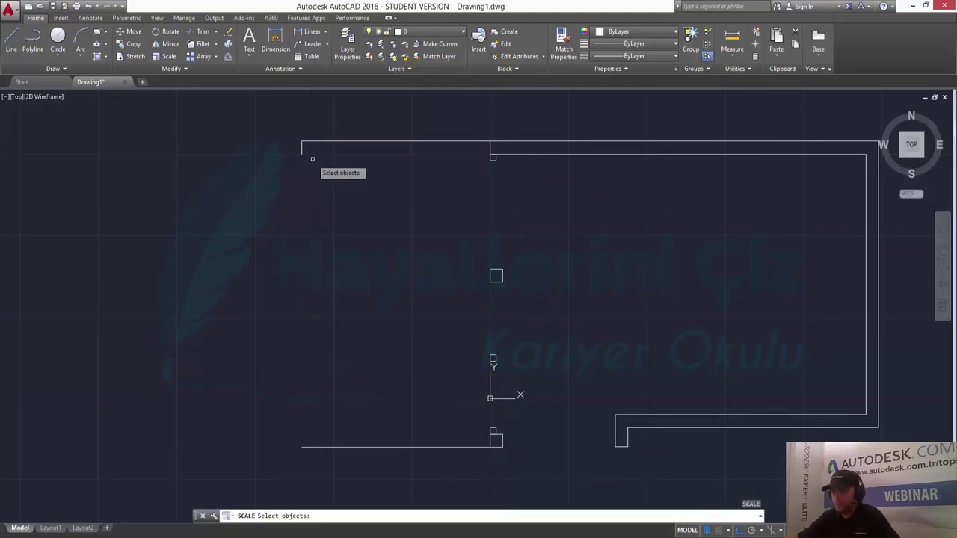
left_click(313, 156)
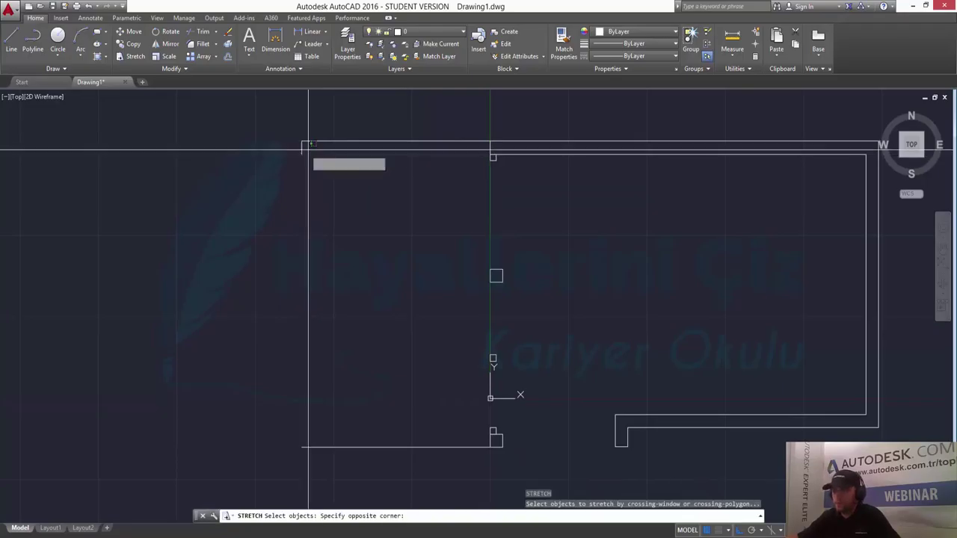
left_click(307, 160)
key("Return")
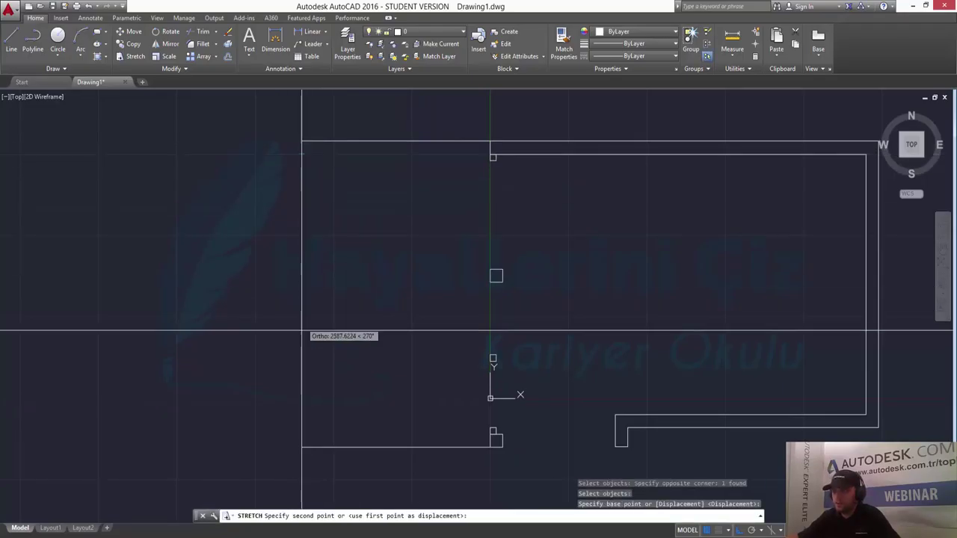
left_click(301, 447)
key("Escape")
key("Return")
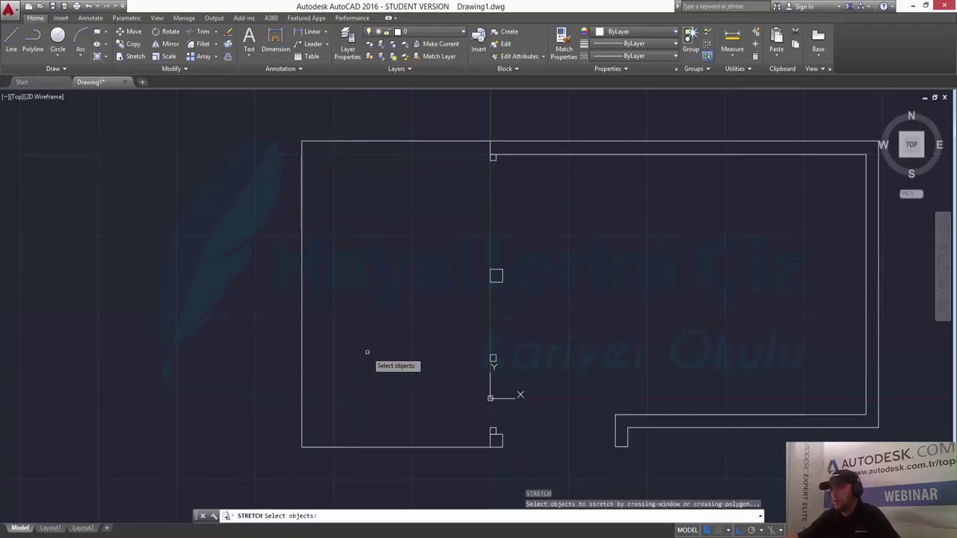
middle_click_drag(474, 299, 338, 277)
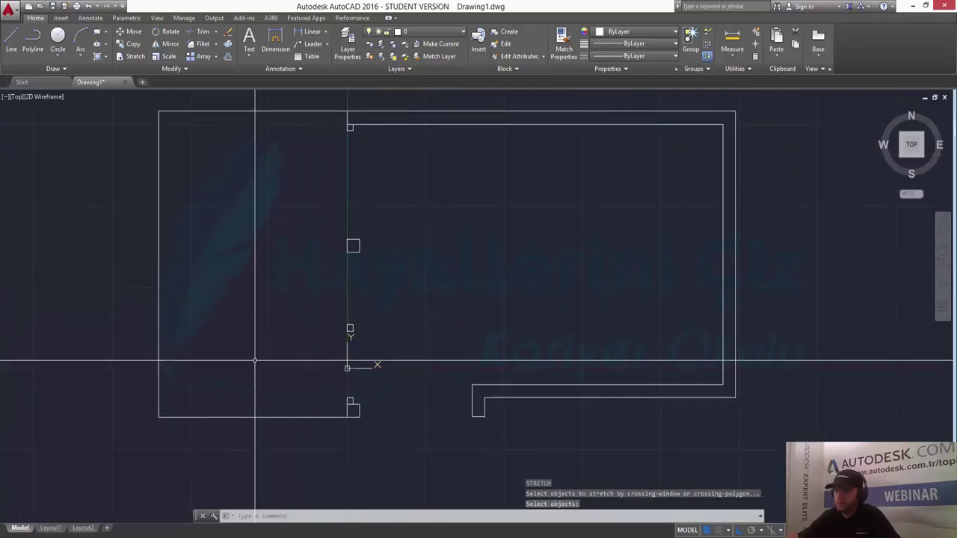
Offset the left wall line 100 inward.
middle_click_drag(190, 274, 213, 290)
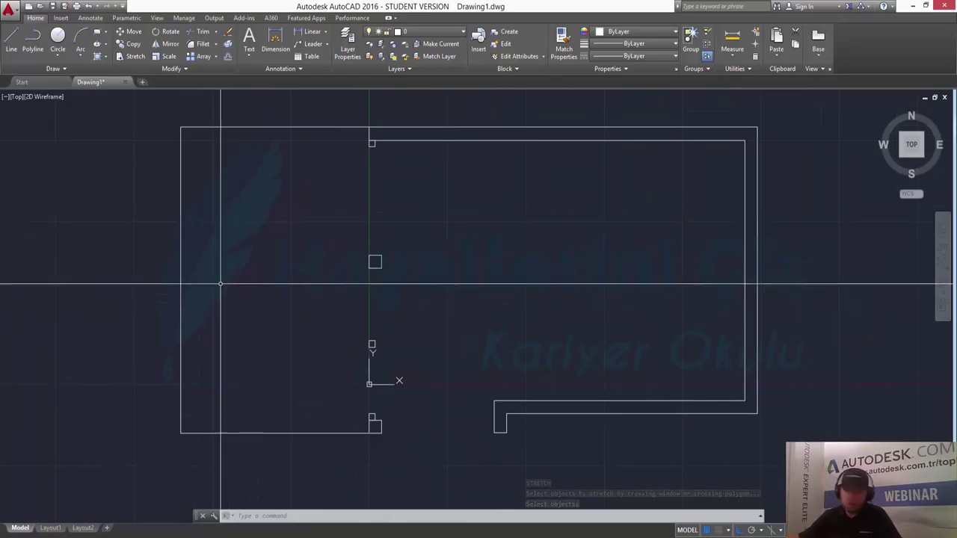
type("o")
key("Return")
type("100")
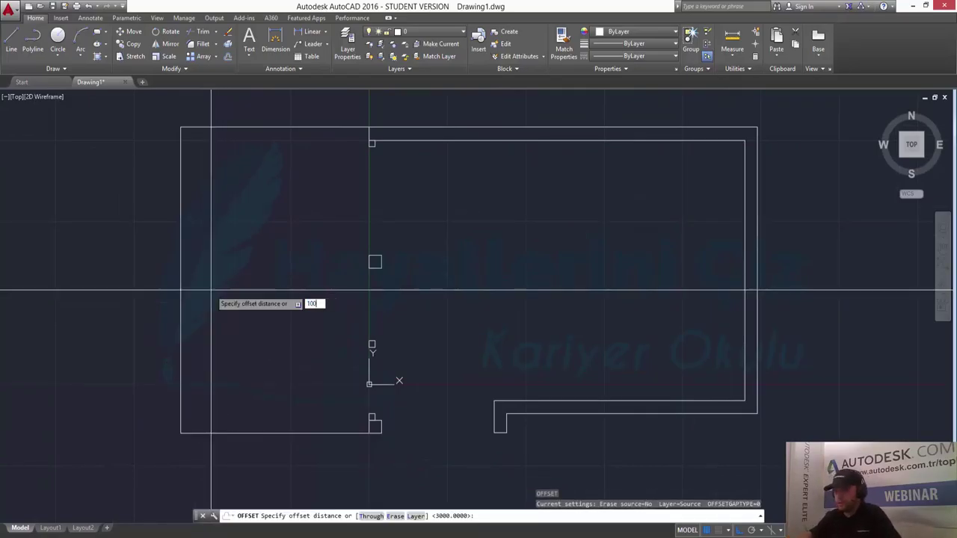
key("Return")
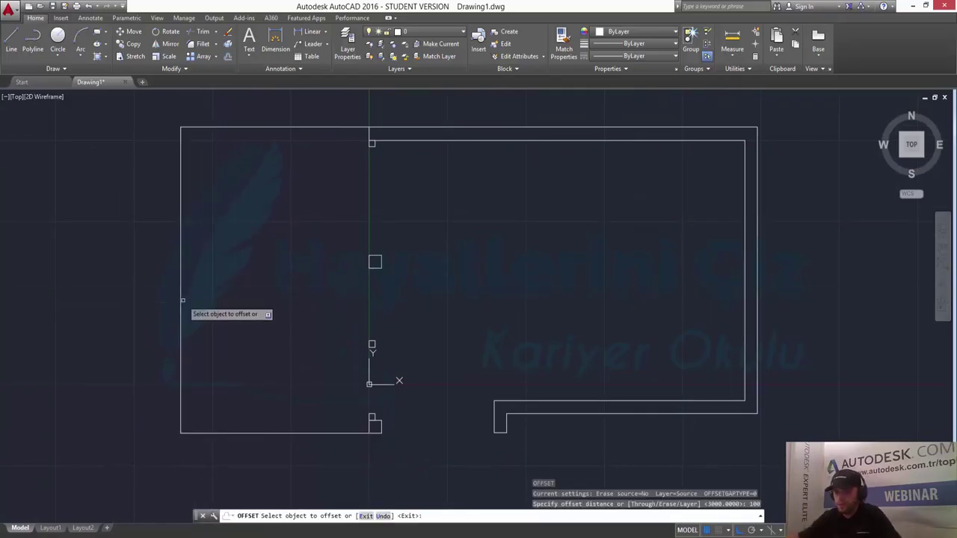
left_click(179, 301)
left_click(200, 305)
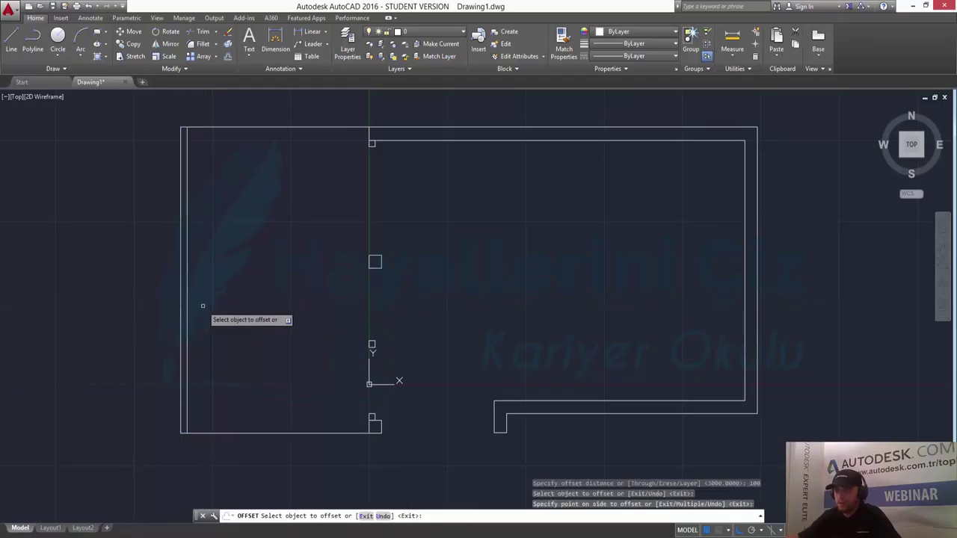
key("Escape")
key("Escape")
key("Escape")
type("o")
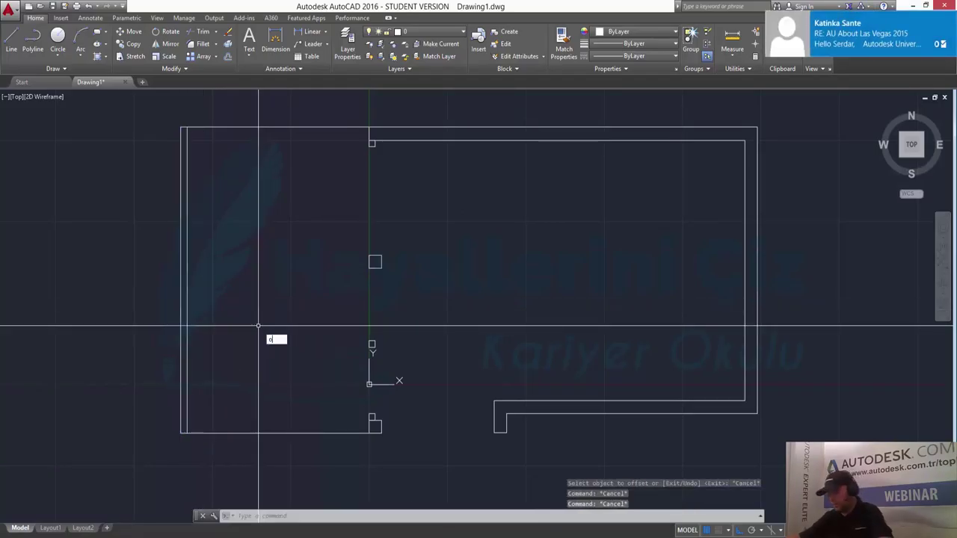
Offset the left wall 2000 inward, then undo that line.
key("Return")
key("Return")
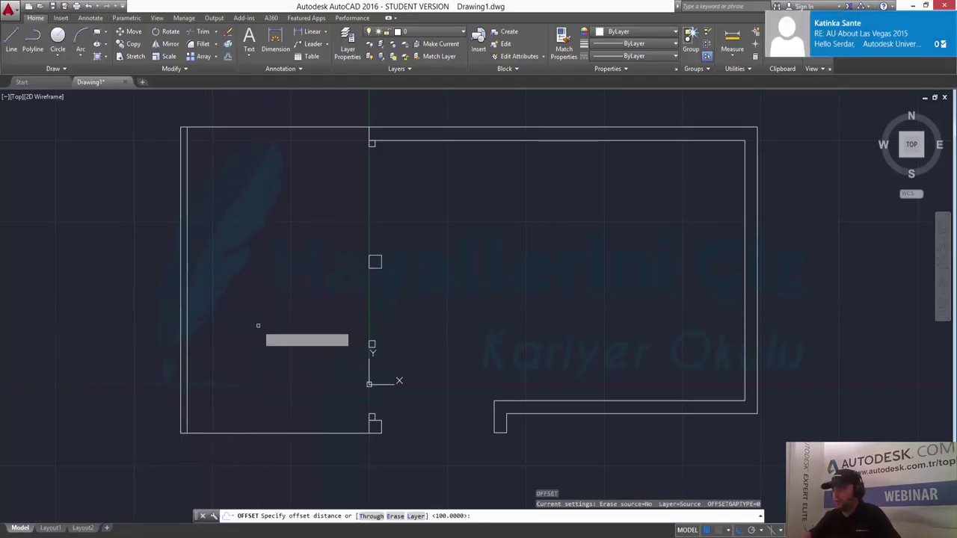
left_click(186, 331)
left_click(237, 339)
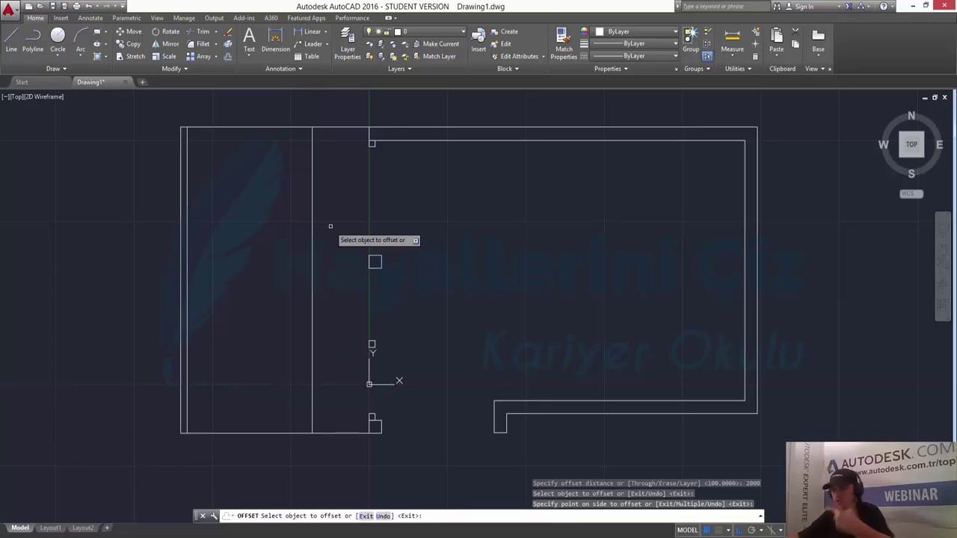
key("Escape")
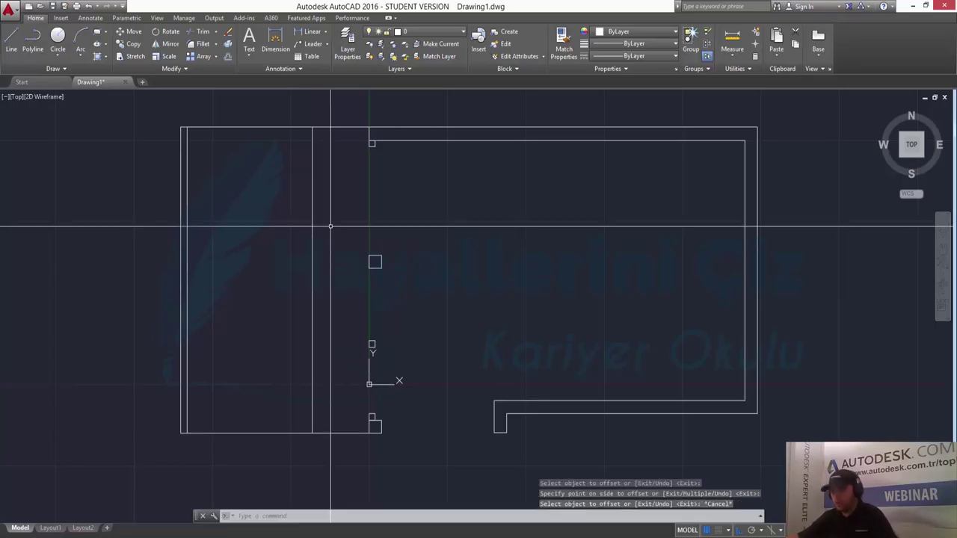
key("ctrl+z")
type("o")
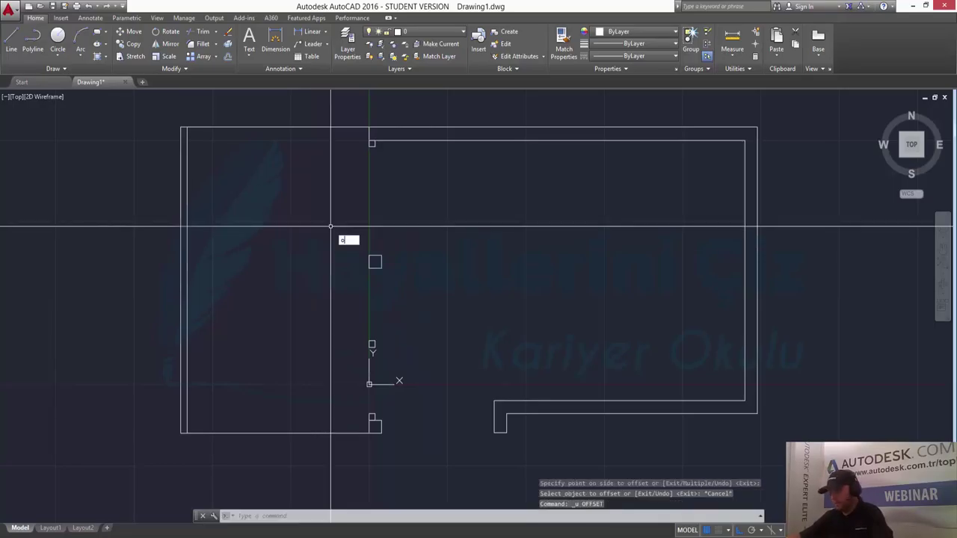
Offset the left wall 1750 to the right as a dividing line.
key("Return")
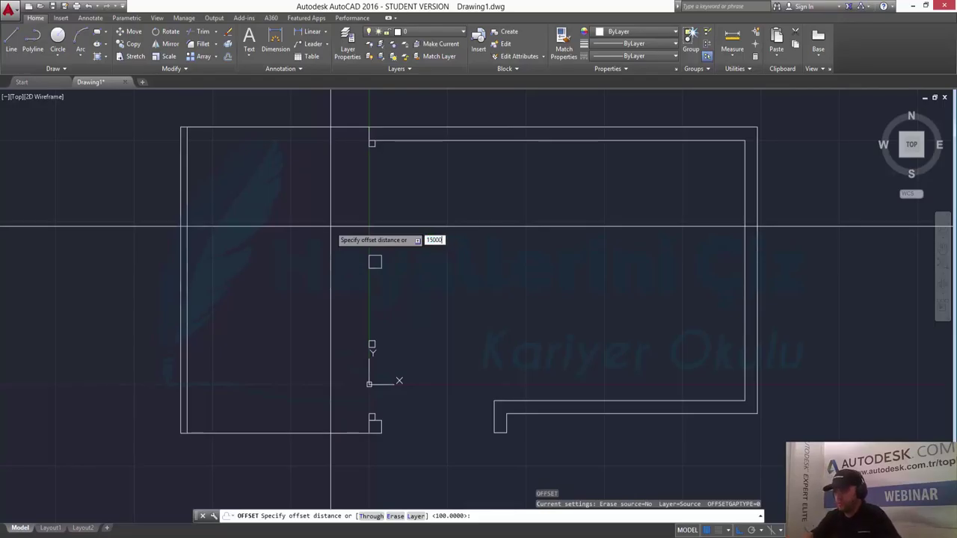
key("Return")
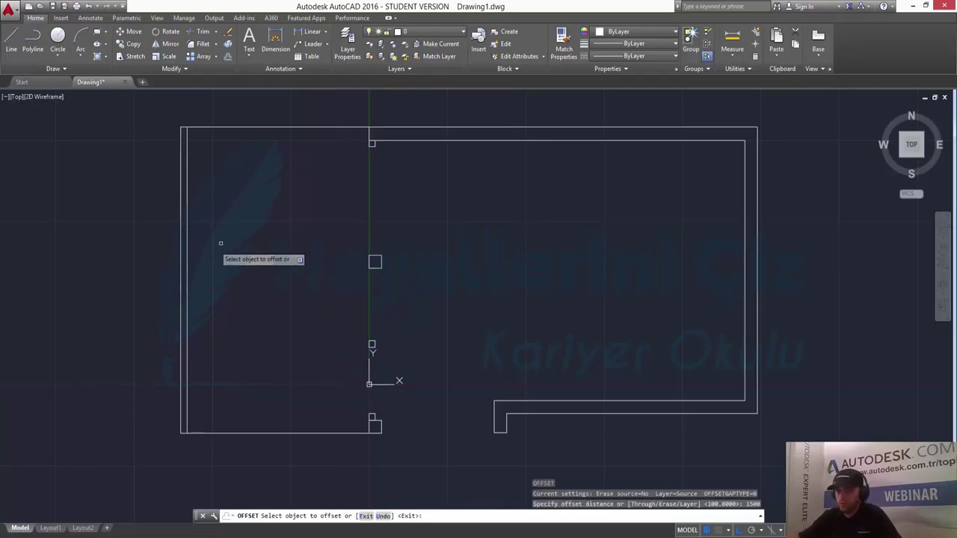
left_click(185, 252)
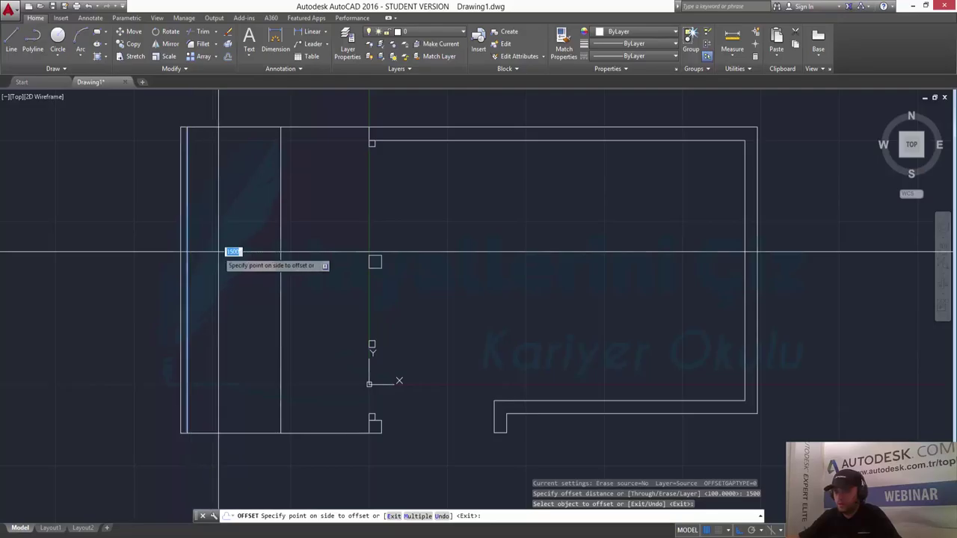
key("Escape")
key("Return")
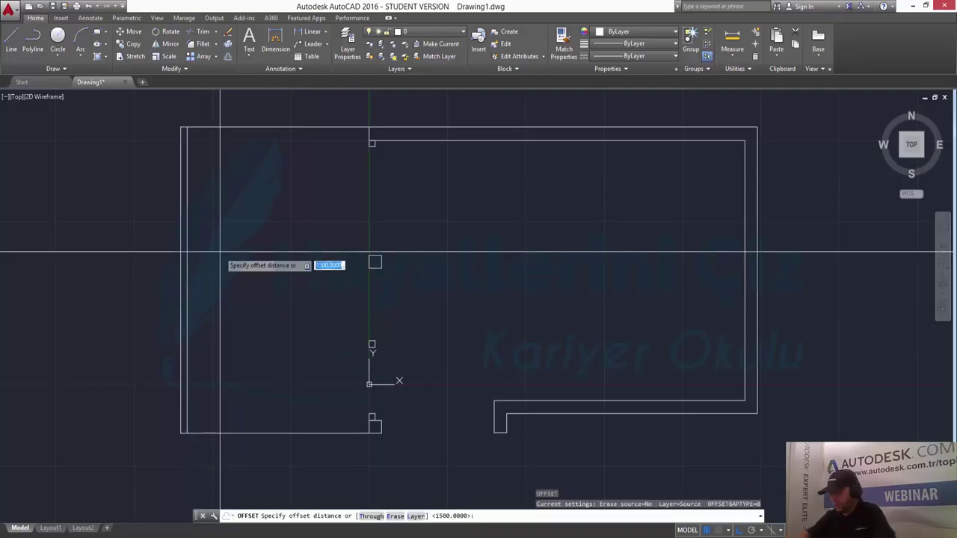
type("0")
key("Return")
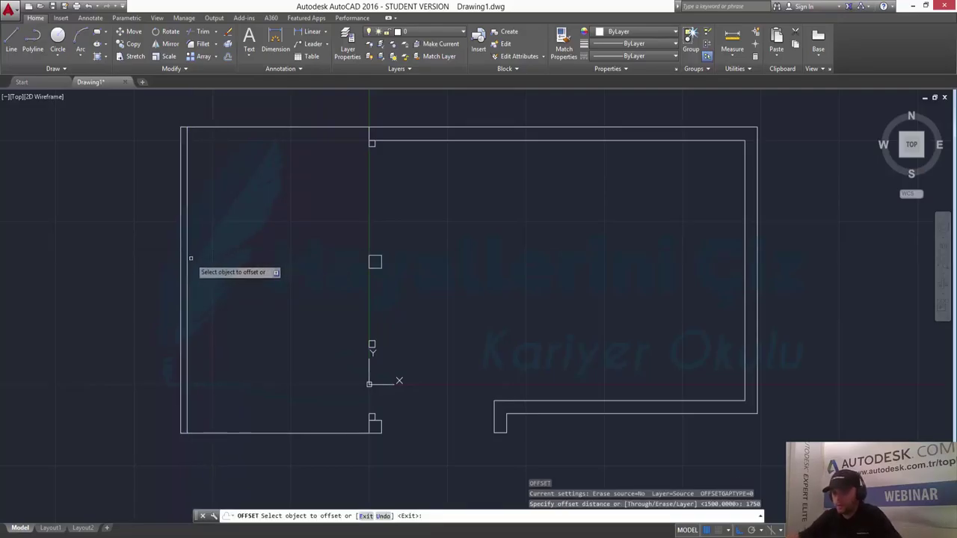
left_click(186, 265)
left_click(250, 277)
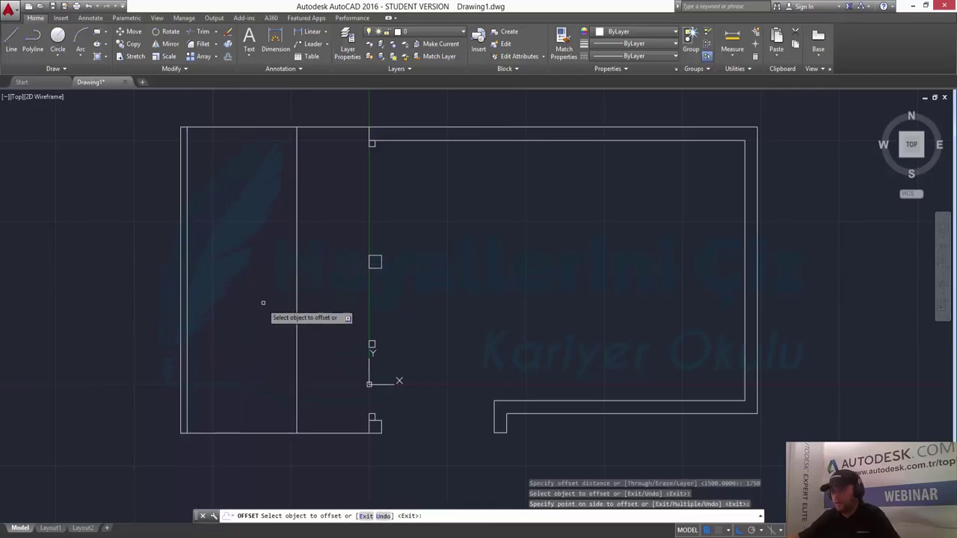
key("Escape")
key("Escape")
key("Escape")
Offset the top and bottom walls 100 toward the room's inside.
key("Return")
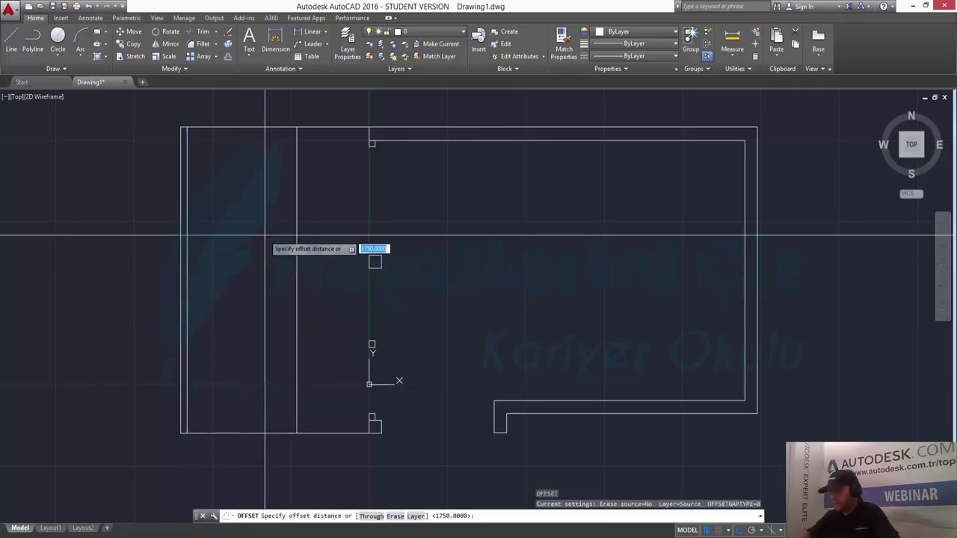
type("100")
key("Return")
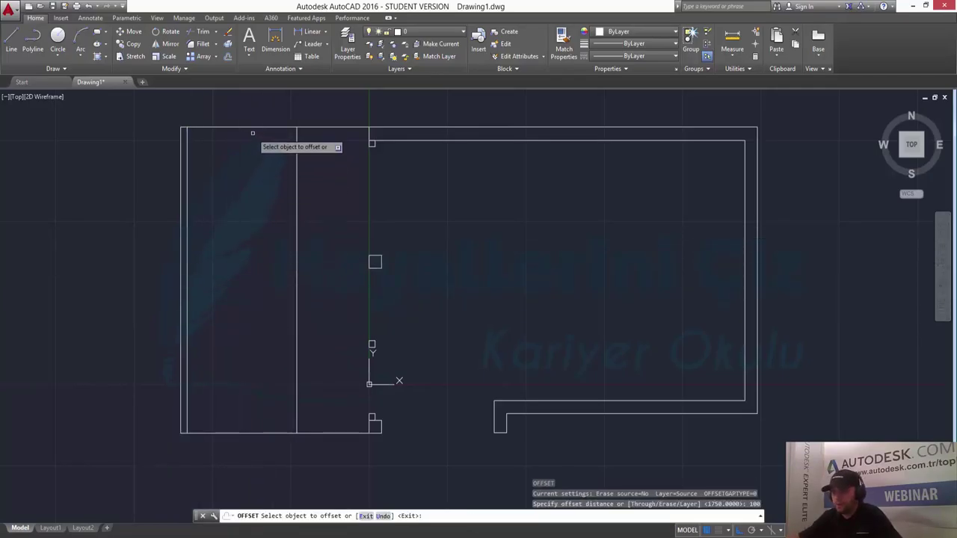
left_click(250, 129)
left_click(274, 218)
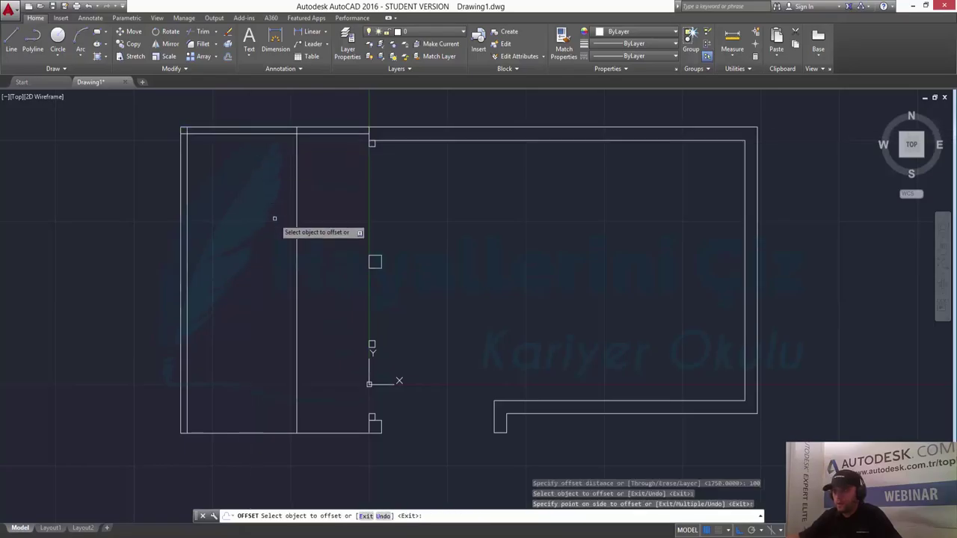
left_click(257, 431)
left_click(245, 403)
key("Return")
type("f")
key("Return")
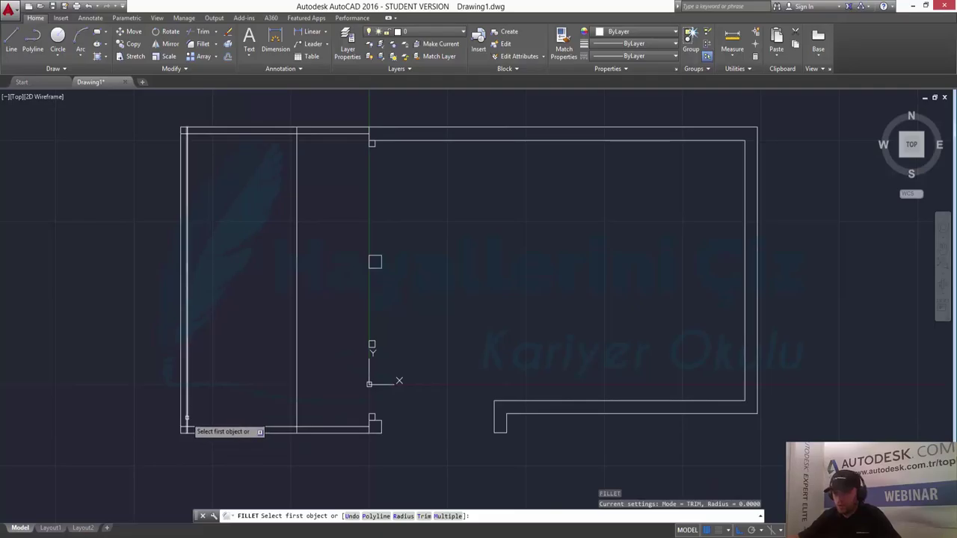
Close all four inner corners of the left room with zero-radius fillets, meeting the partition line.
left_click(187, 418)
left_click(196, 426)
key("Return")
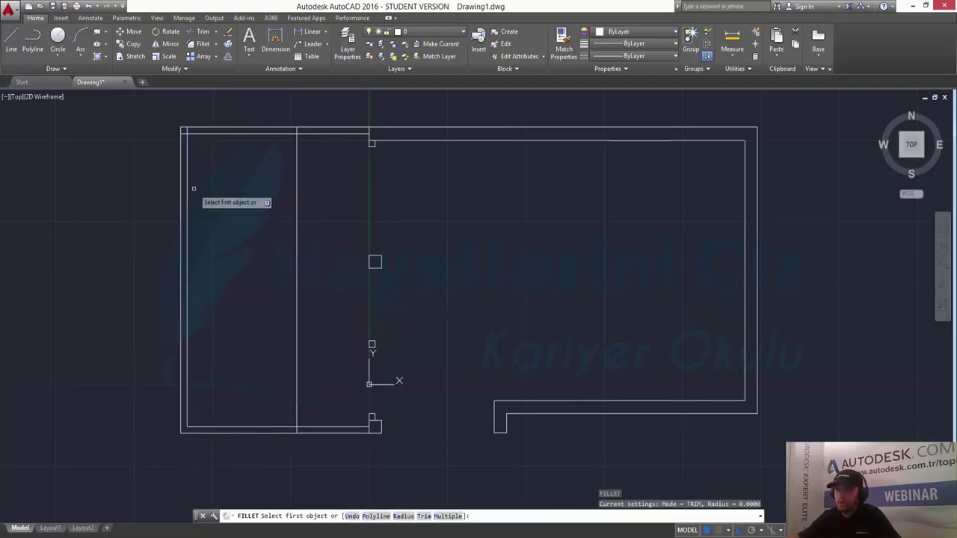
left_click(186, 149)
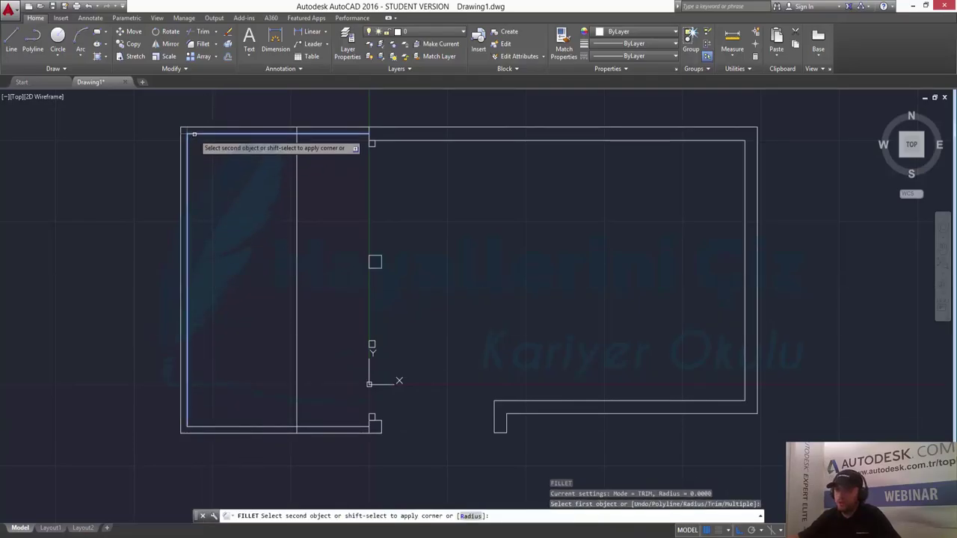
left_click(194, 134)
key("Return")
left_click(286, 133)
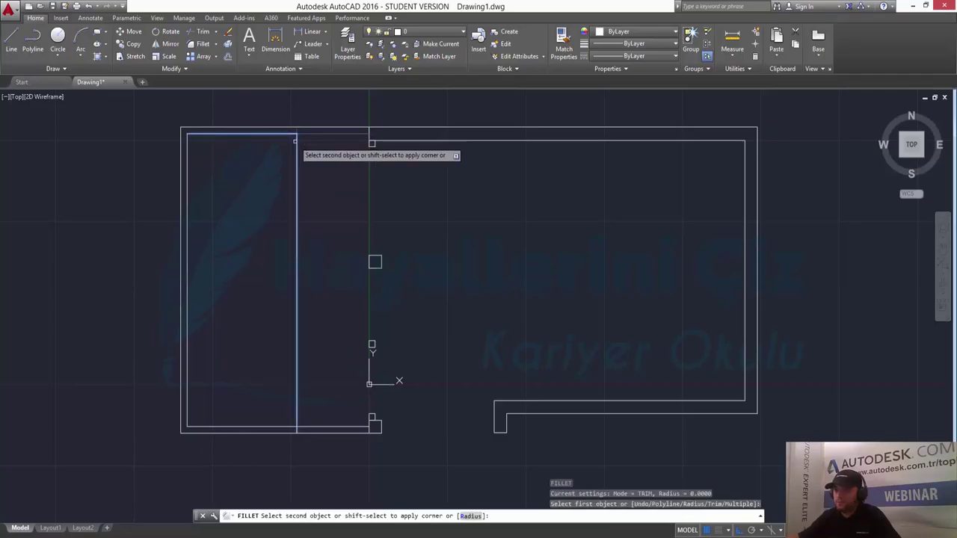
left_click(297, 194)
key("Return")
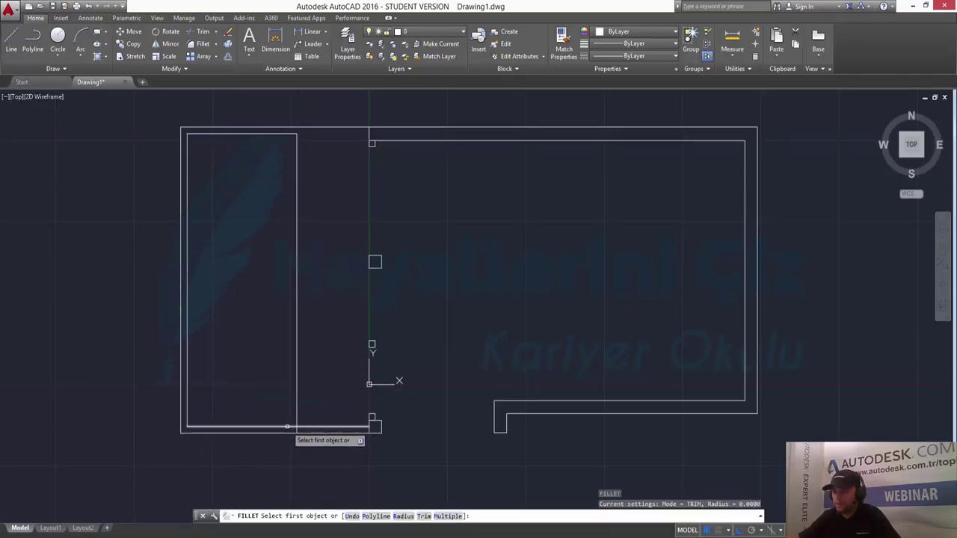
left_click(287, 426)
left_click(296, 415)
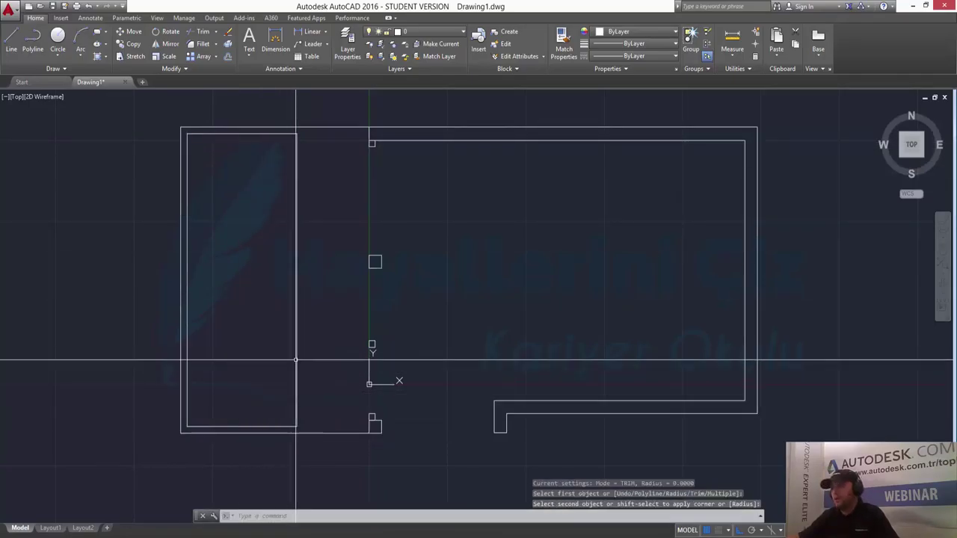
key("Escape")
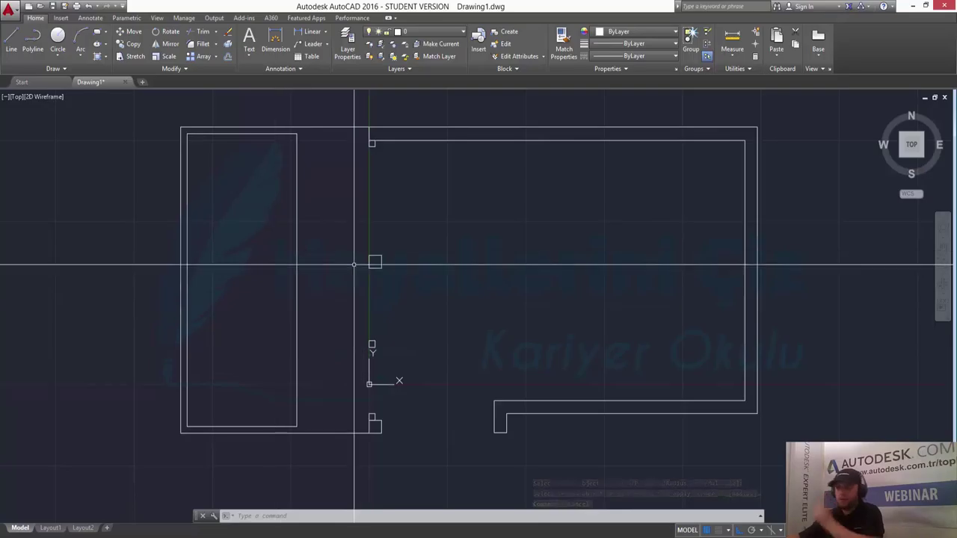
Zoom and pan onto the top wall and the partition's small column squares.
scroll(360, 180, "up", 2)
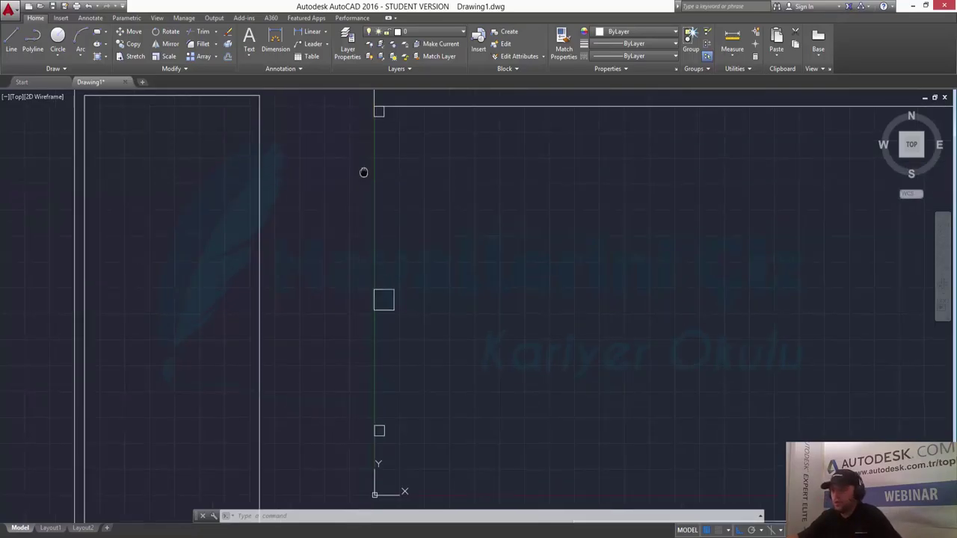
middle_click_drag(363, 171, 436, 248)
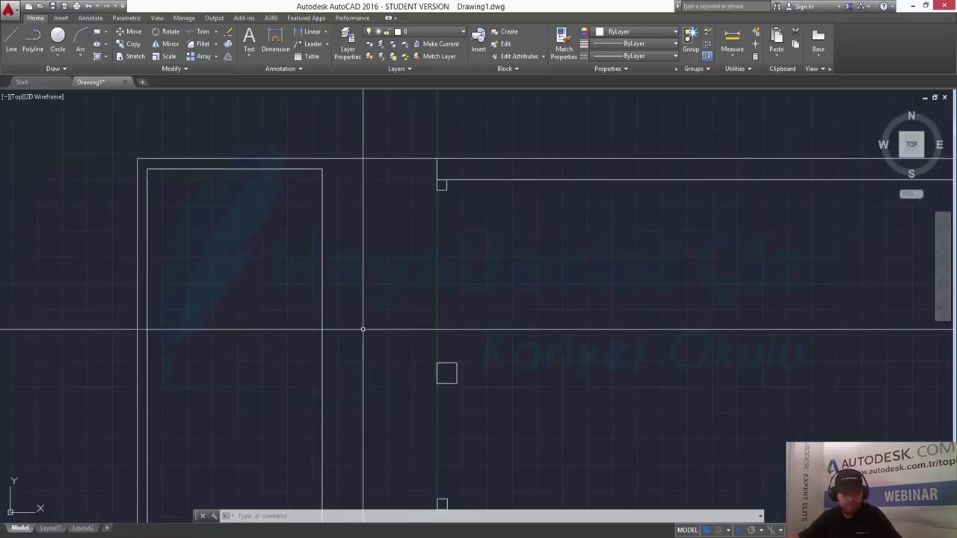
middle_click_drag(392, 333, 363, 328)
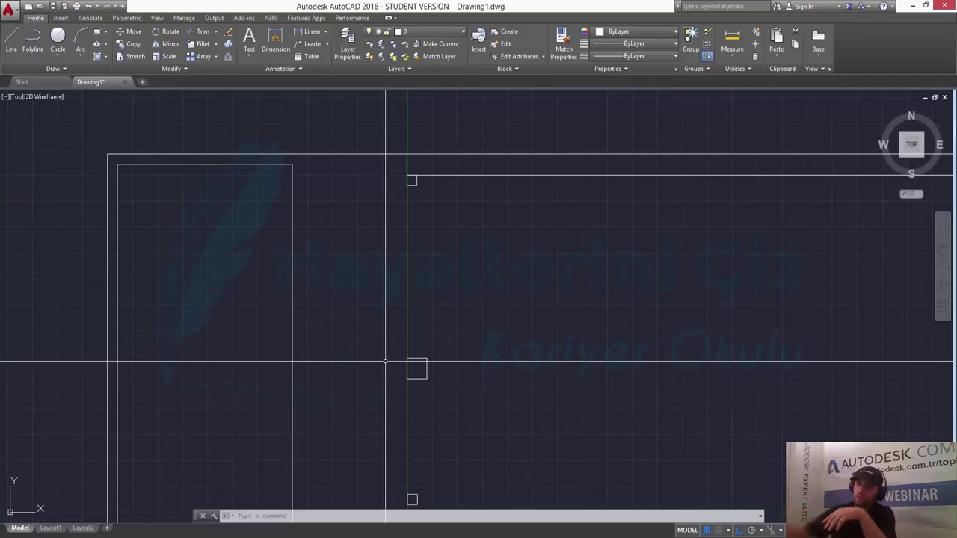
scroll(305, 271, "down", 2)
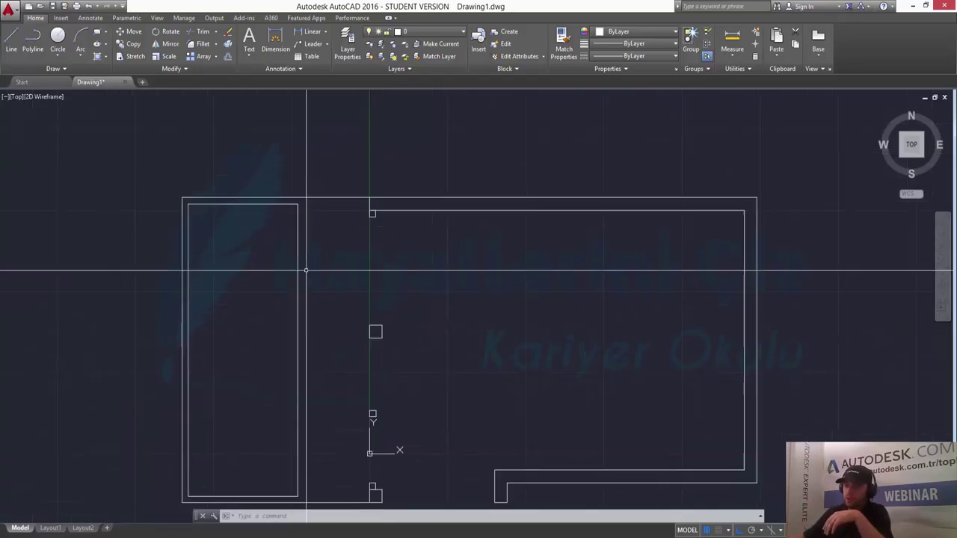
middle_click_drag(361, 312, 359, 286)
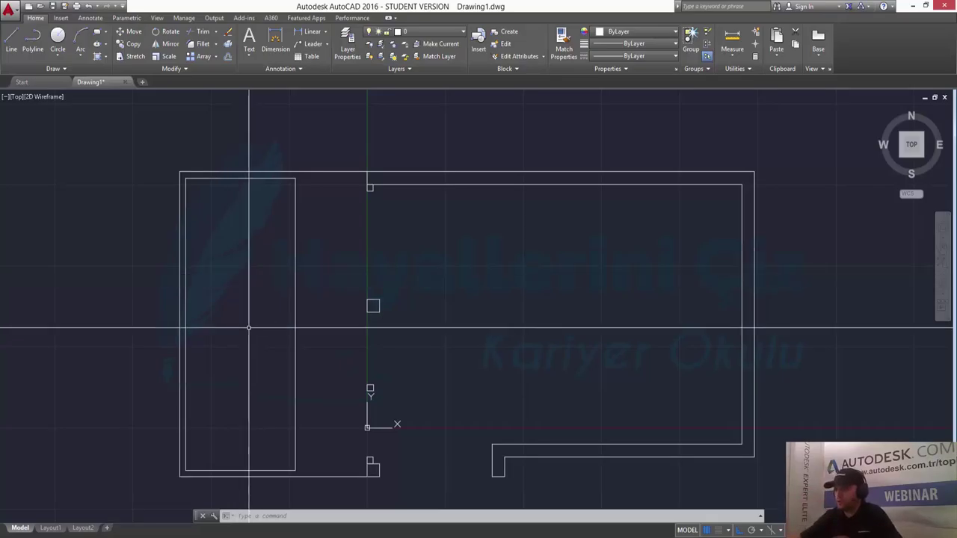
scroll(331, 280, "up", 2)
scroll(384, 207, "up", 2)
middle_click_drag(437, 194, 445, 287)
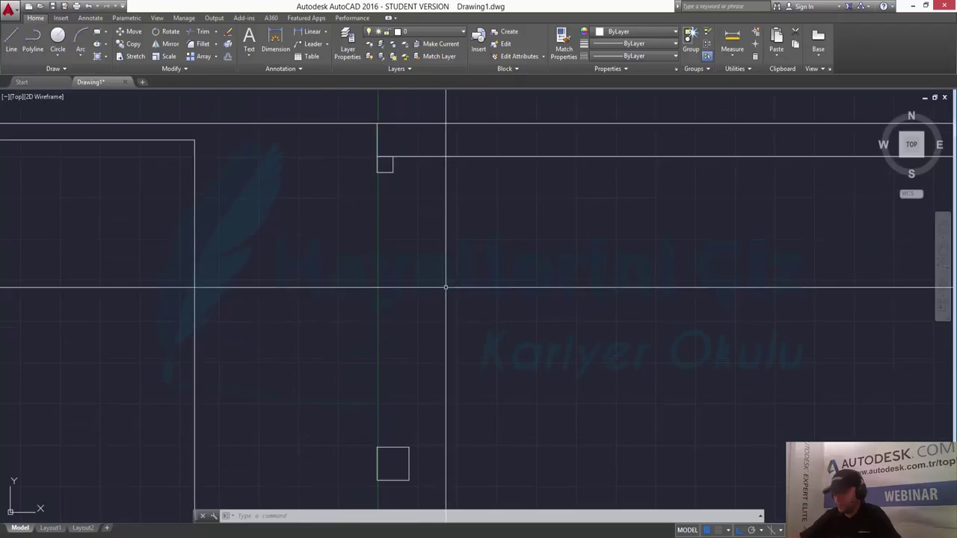
type("l")
key("Return")
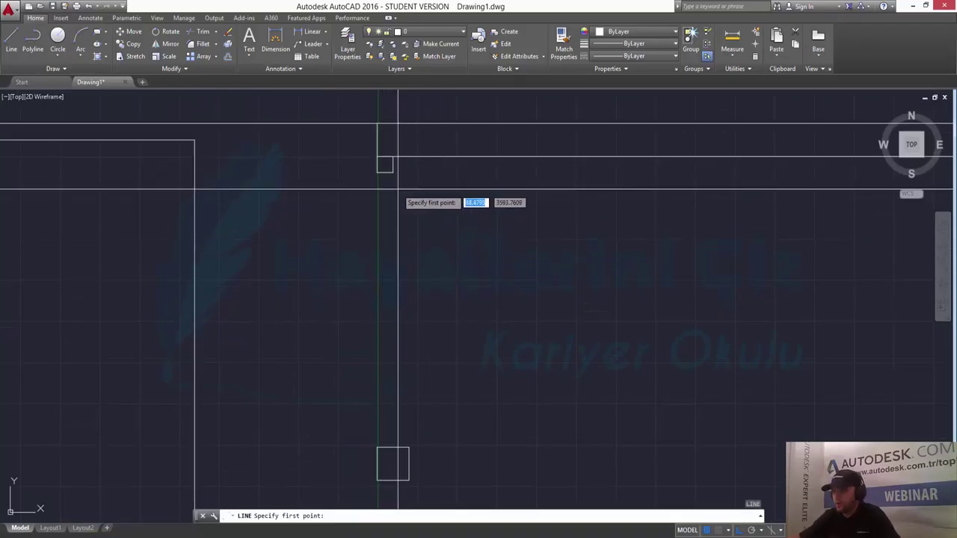
key("Escape")
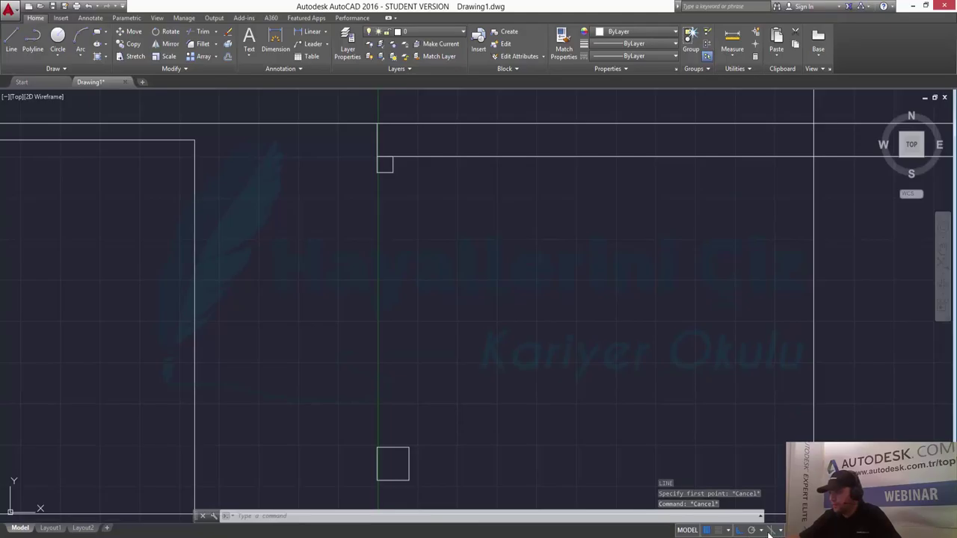
left_click(727, 530)
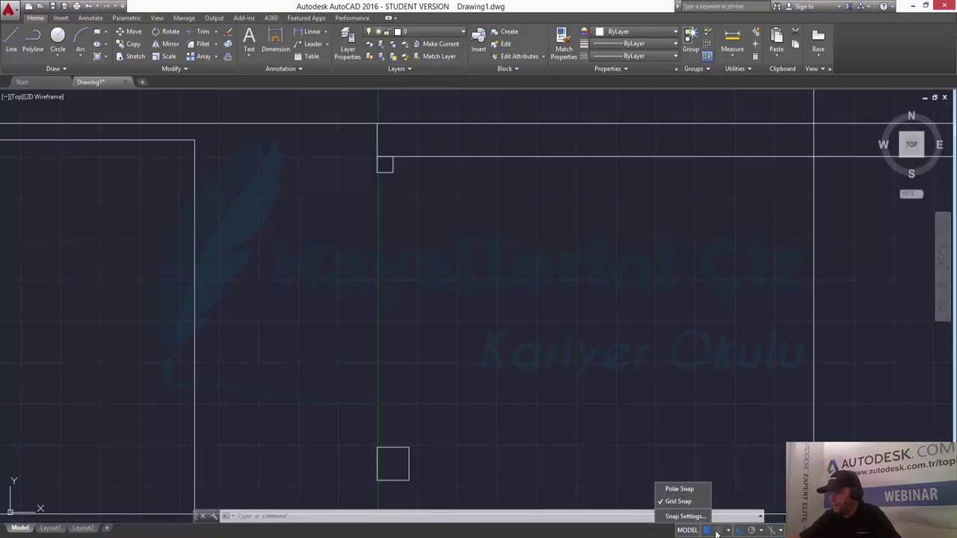
left_click(691, 515)
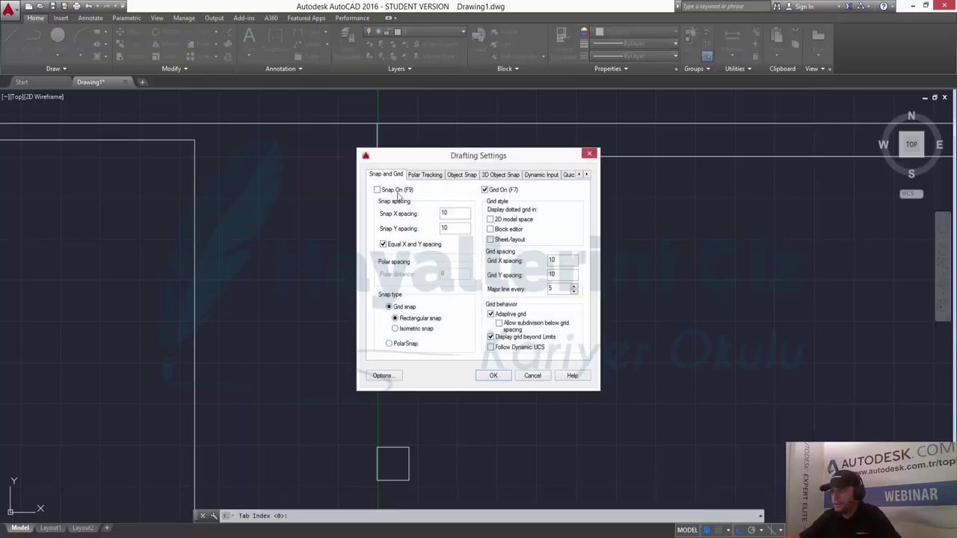
left_click(420, 175)
left_click(453, 180)
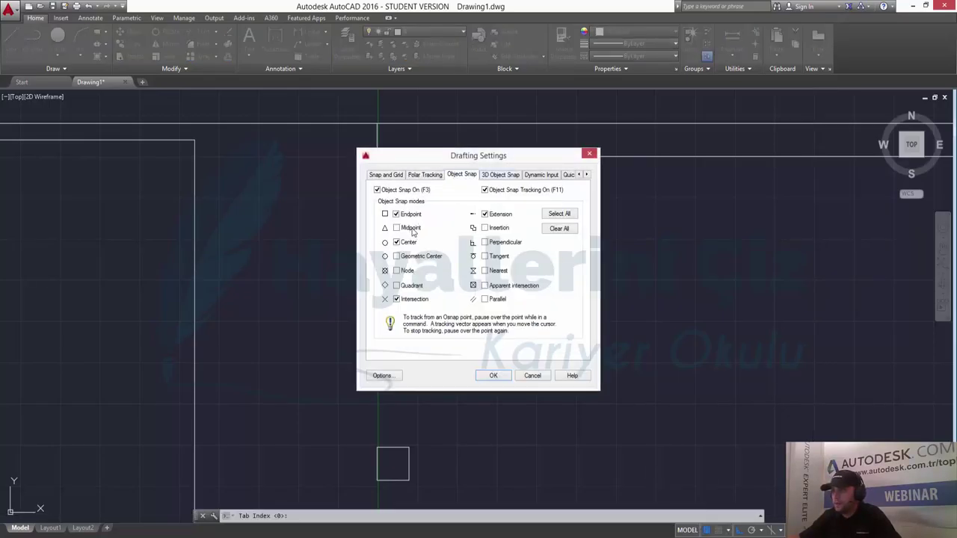
left_click(501, 378)
left_click(505, 388)
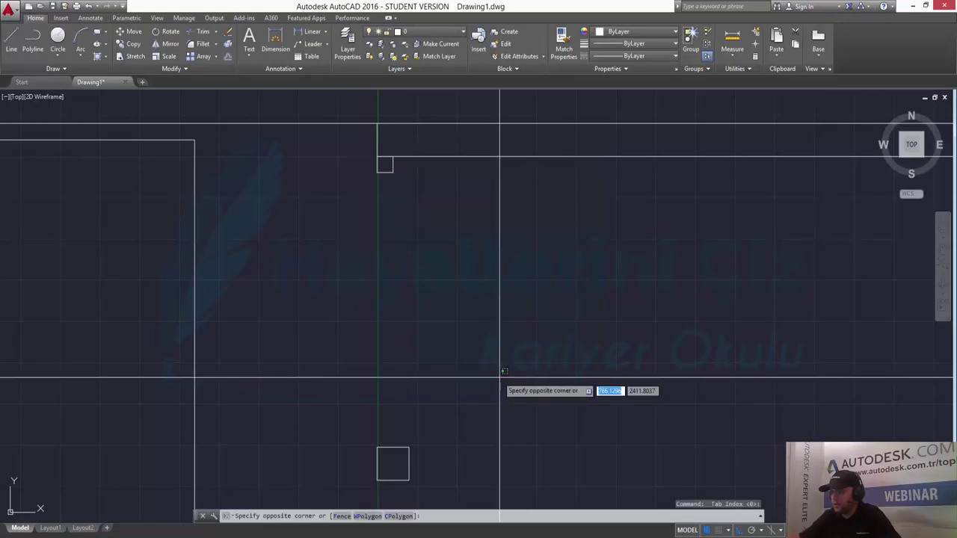
Draw a vertical line from the upper column corner down to the lower square column.
key("Escape")
left_click(11, 41)
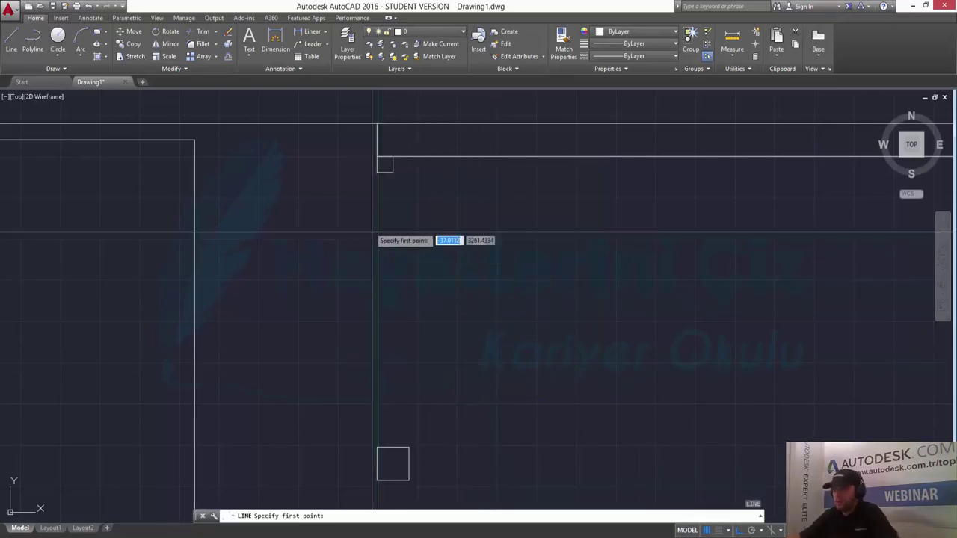
left_click(384, 172)
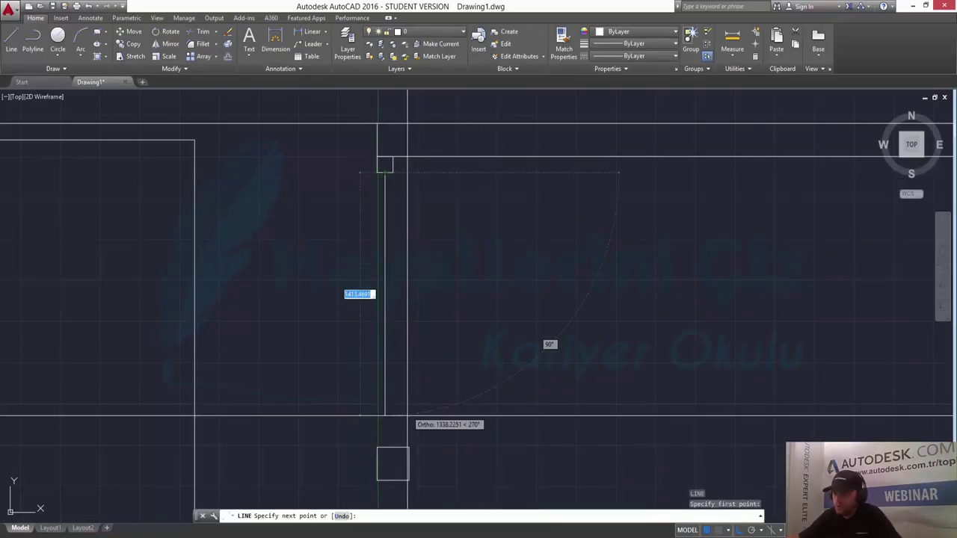
left_click(385, 464)
key("Return")
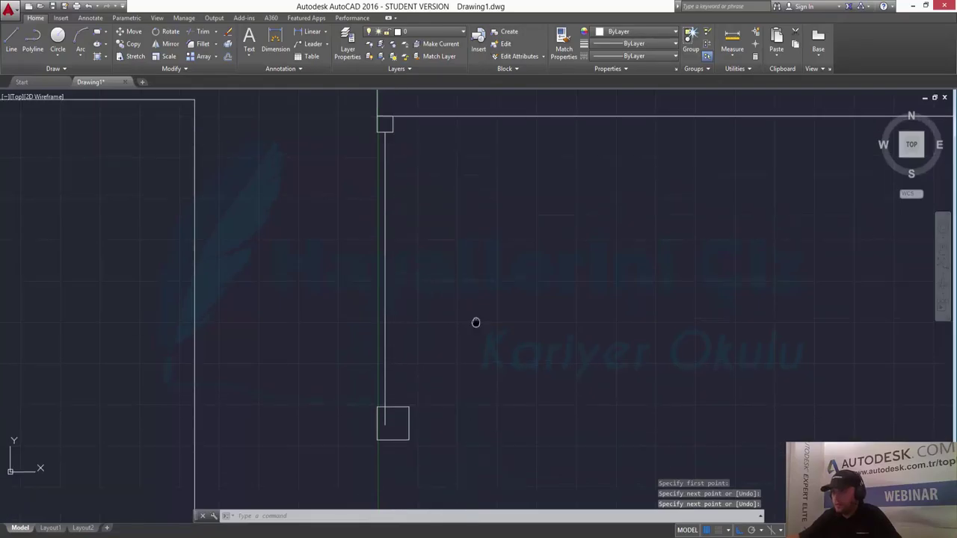
scroll(474, 322, "down", 2)
scroll(501, 321, "down", 2)
scroll(501, 321, "up", 2)
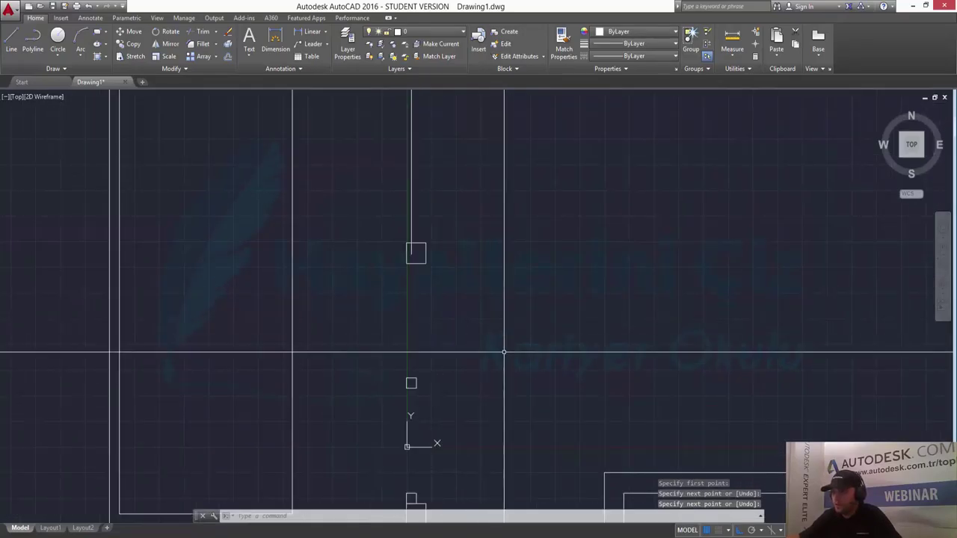
Extend the vertical partition line down to the lower square column using EXTEND.
type("x")
key("Return")
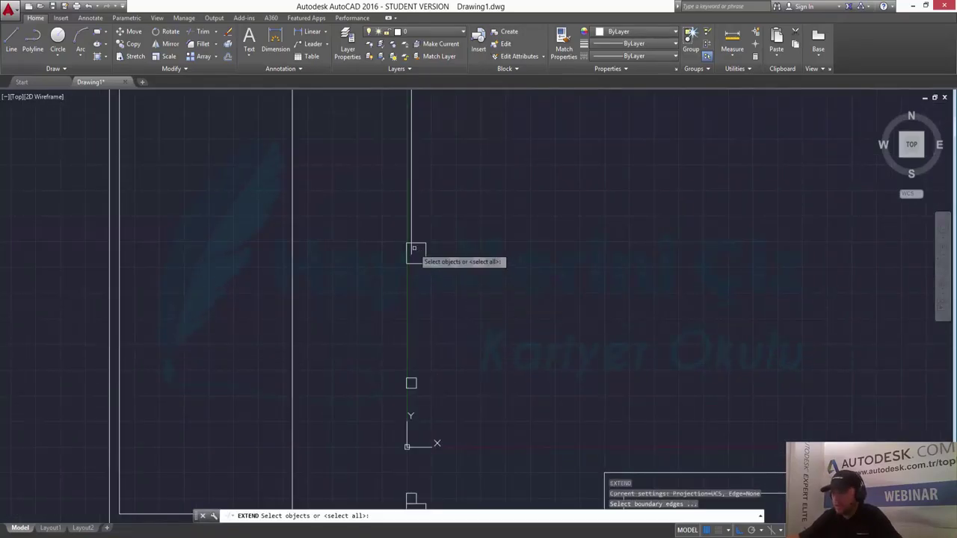
left_click(411, 249)
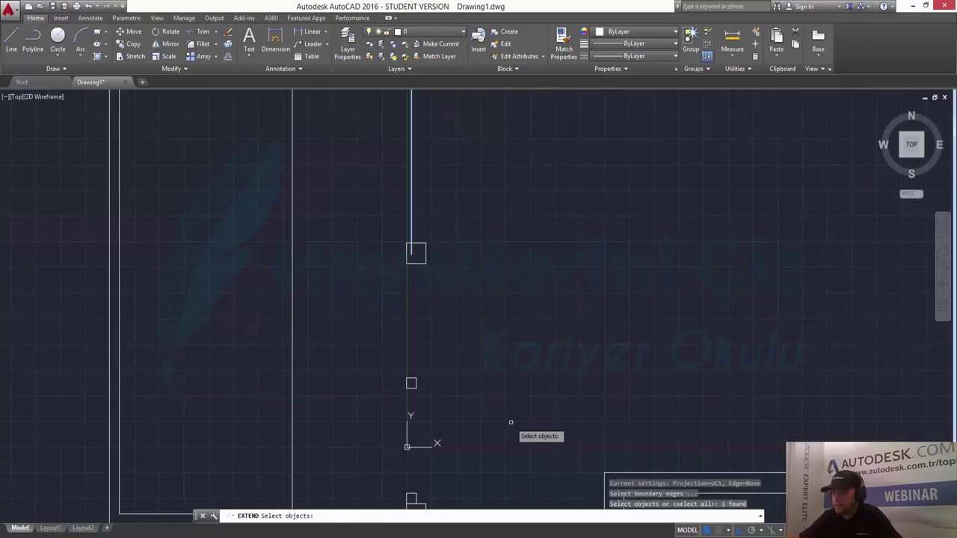
middle_click_drag(438, 405, 445, 363)
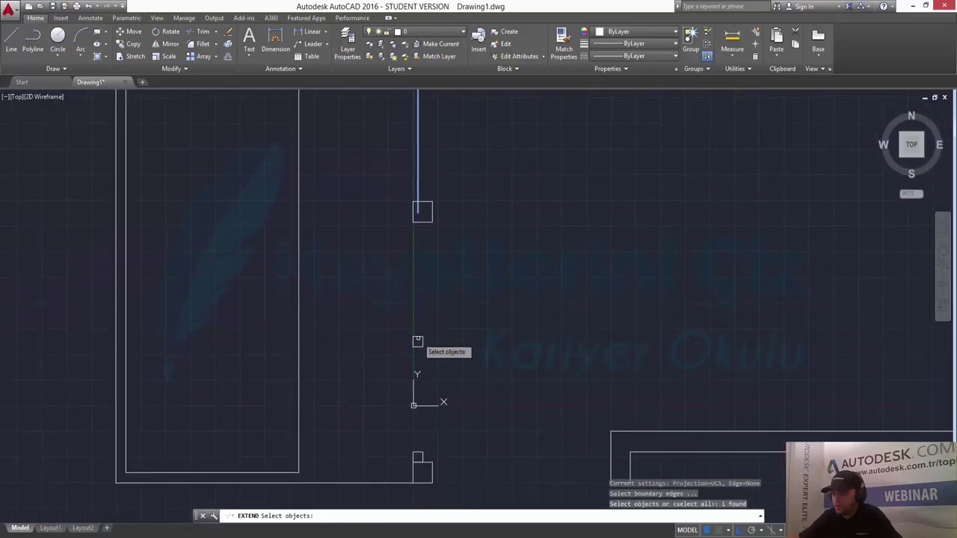
left_click(417, 342)
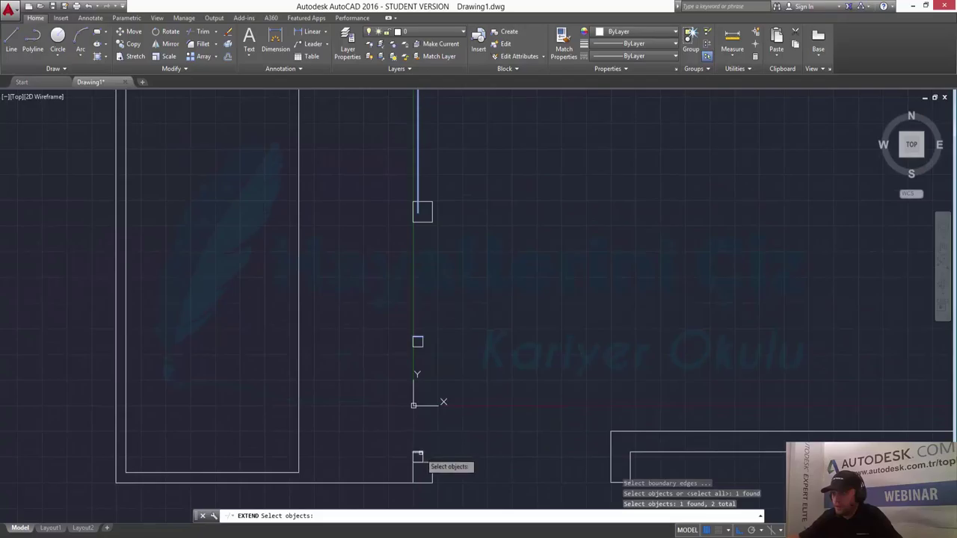
key("Return")
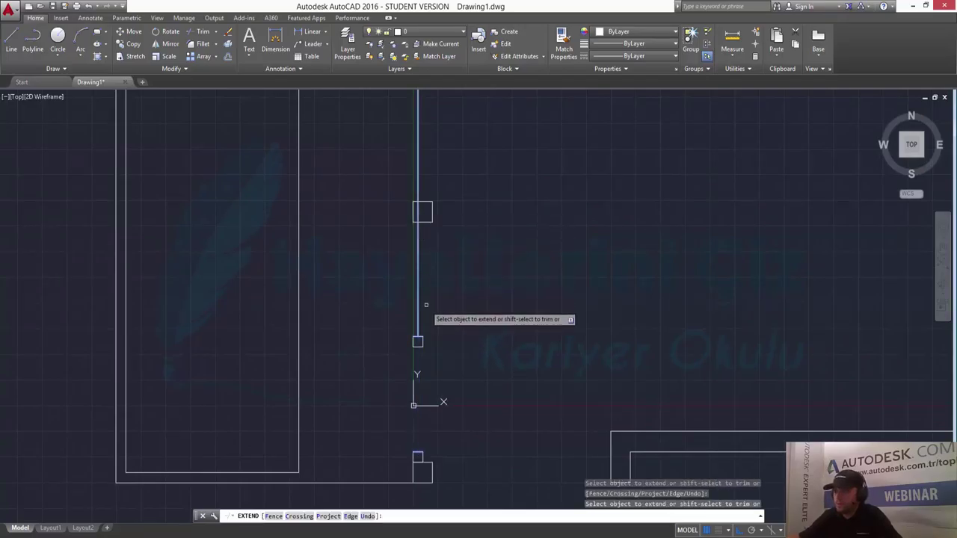
left_click(417, 329)
key("Escape")
key("Escape")
key("Escape")
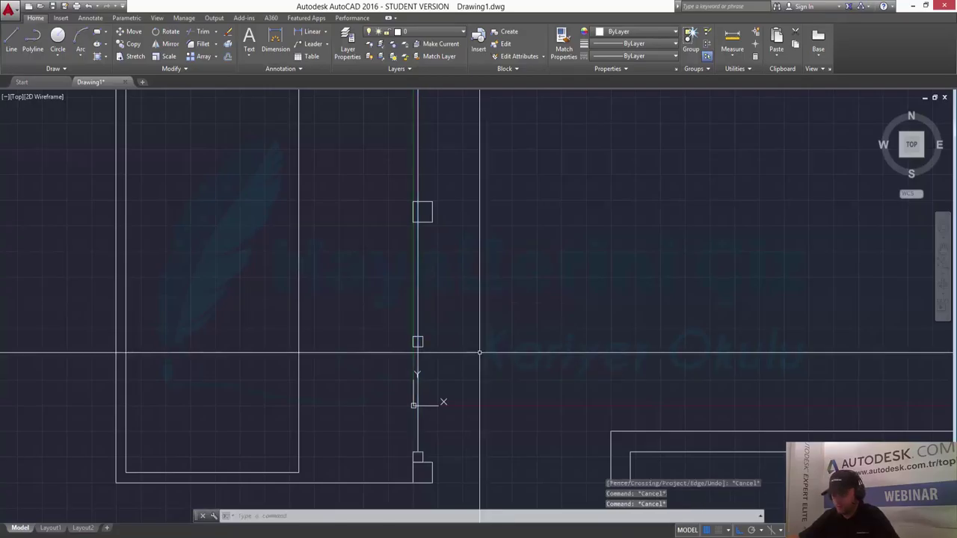
Try trimming around the column squares with TRIM, then cancel it.
type("tr")
key("Return")
scroll(416, 374, "up", 2)
scroll(426, 314, "up", 2)
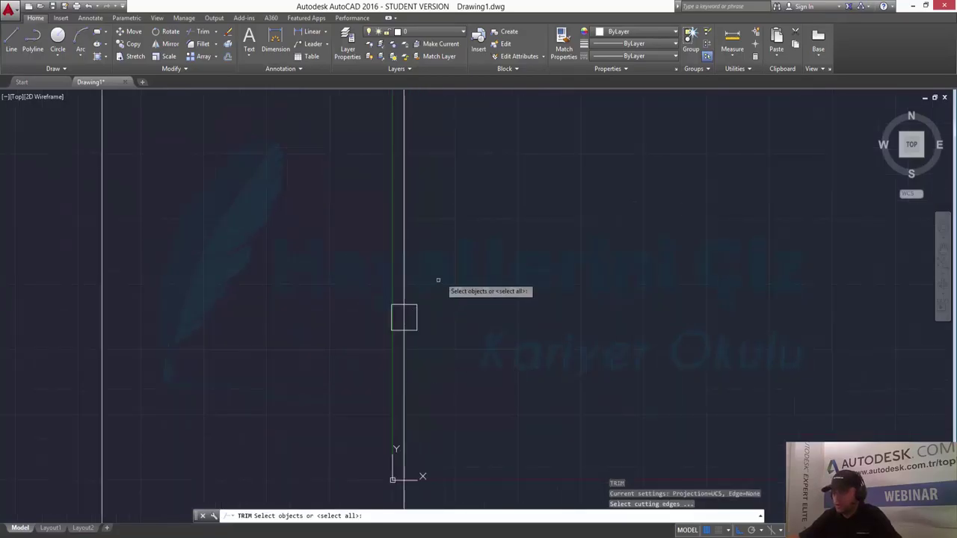
left_click(444, 272)
left_click(352, 366)
key("Return")
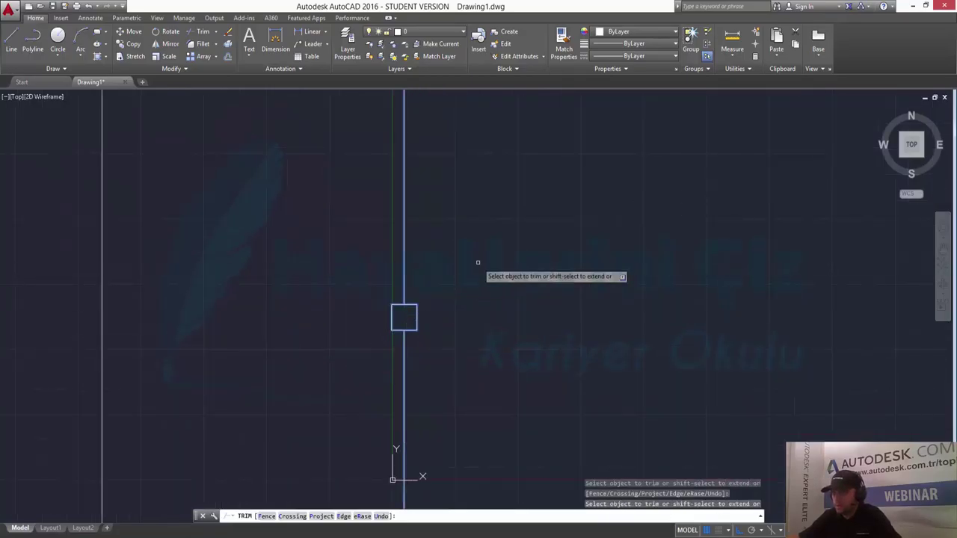
middle_click_drag(485, 237, 518, 478)
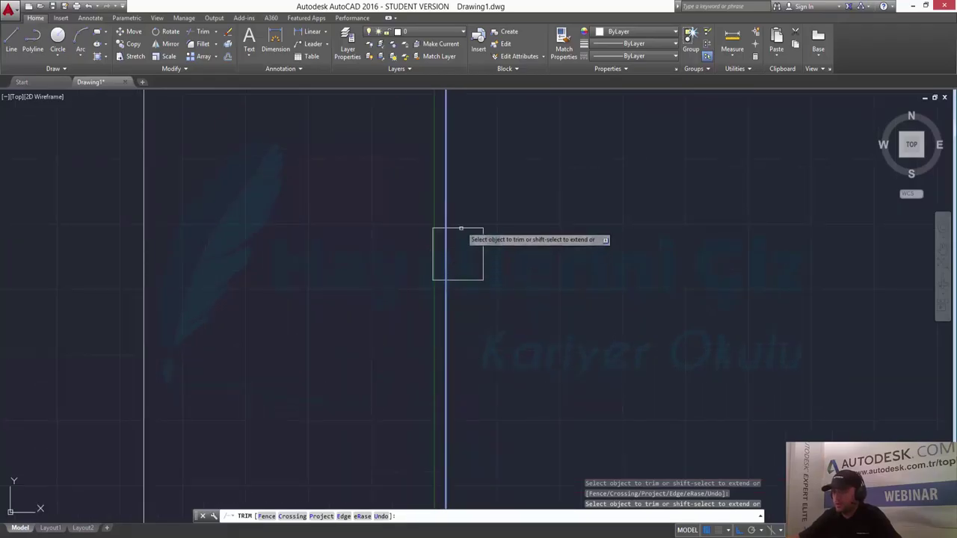
key("Return")
key("Return")
left_click(503, 207)
left_click(408, 290)
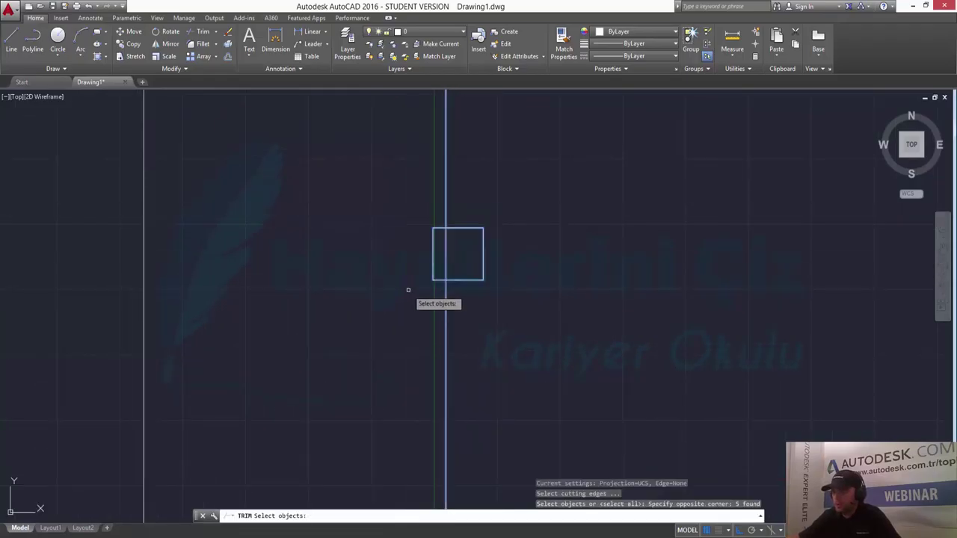
key("Return")
key("Escape")
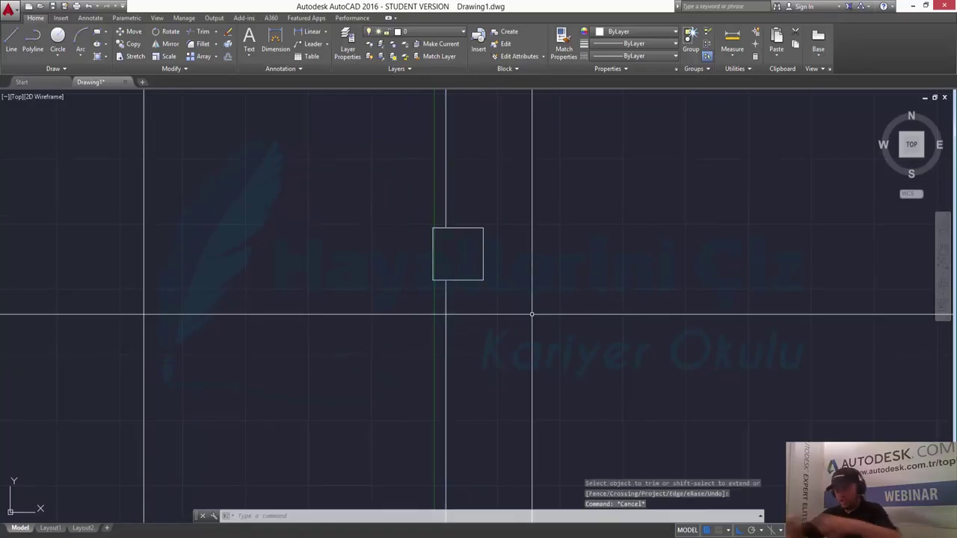
Offset the partition line 20 units to both sides, then undo those copies.
scroll(568, 318, "down", 3)
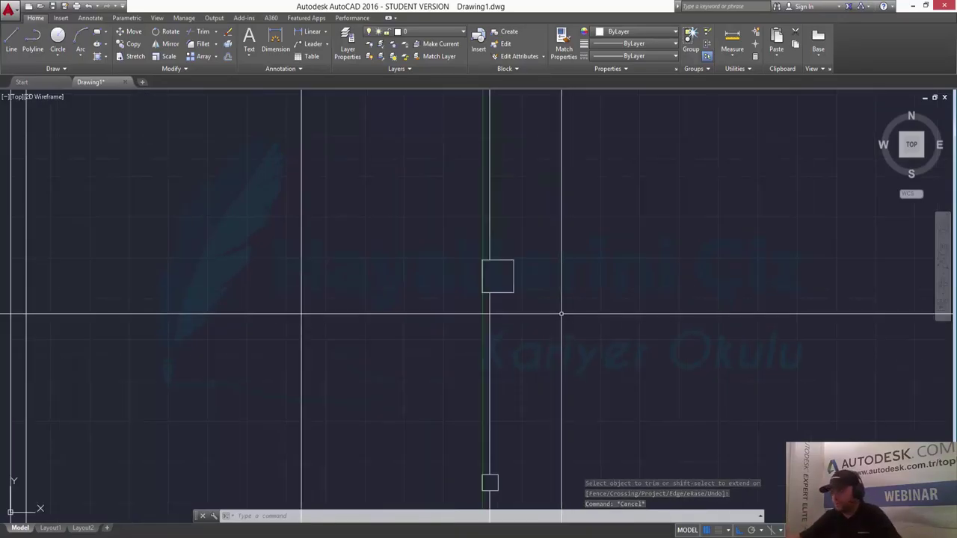
scroll(571, 314, "down", 1)
scroll(590, 303, "down", 2)
middle_click_drag(592, 299, 461, 307)
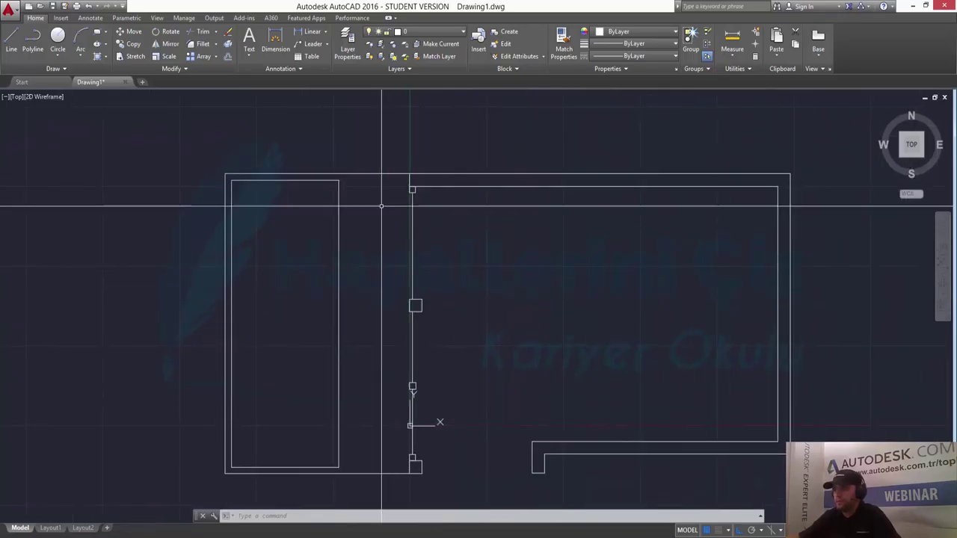
scroll(420, 219, "up", 3)
scroll(420, 219, "down", 2)
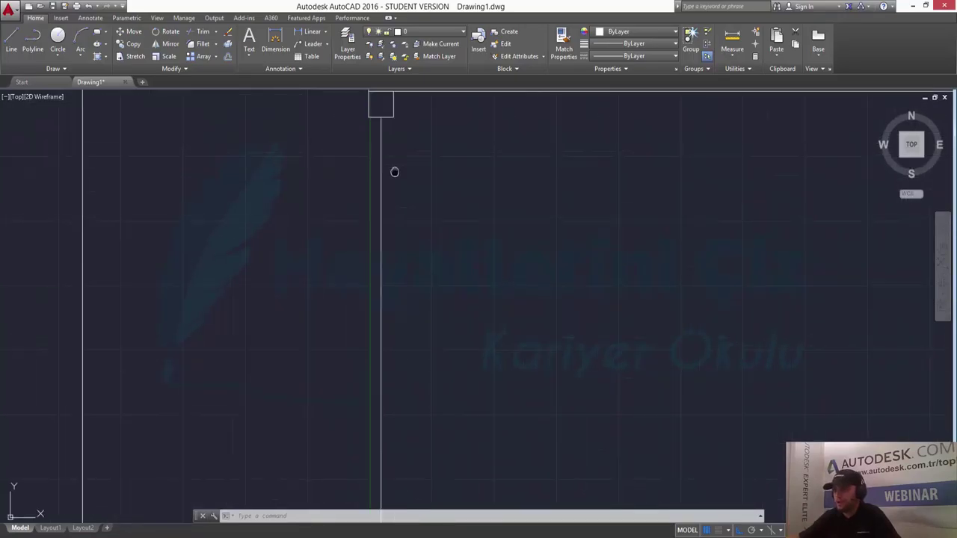
middle_click_drag(393, 171, 407, 219)
type("o")
key("Return")
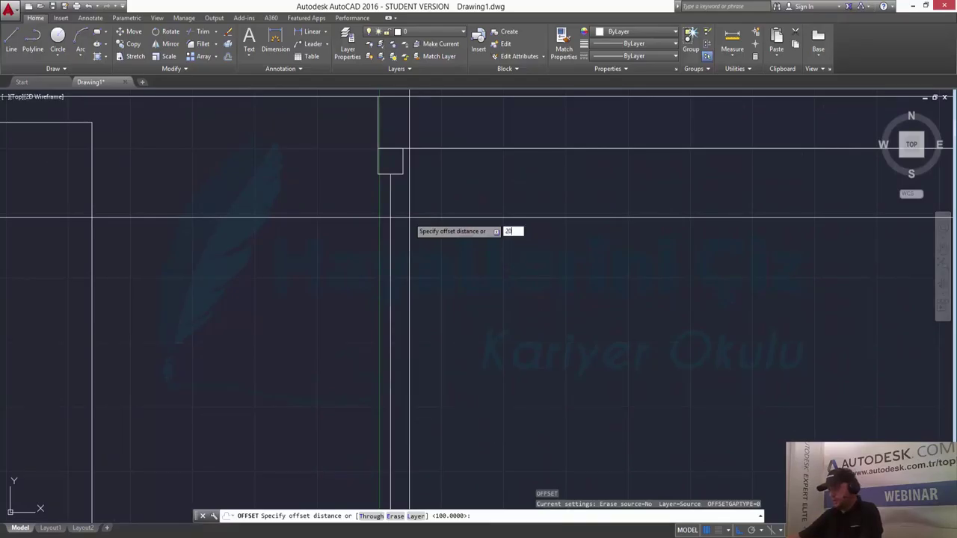
key("Return")
left_click(391, 232)
left_click(384, 231)
left_click(389, 228)
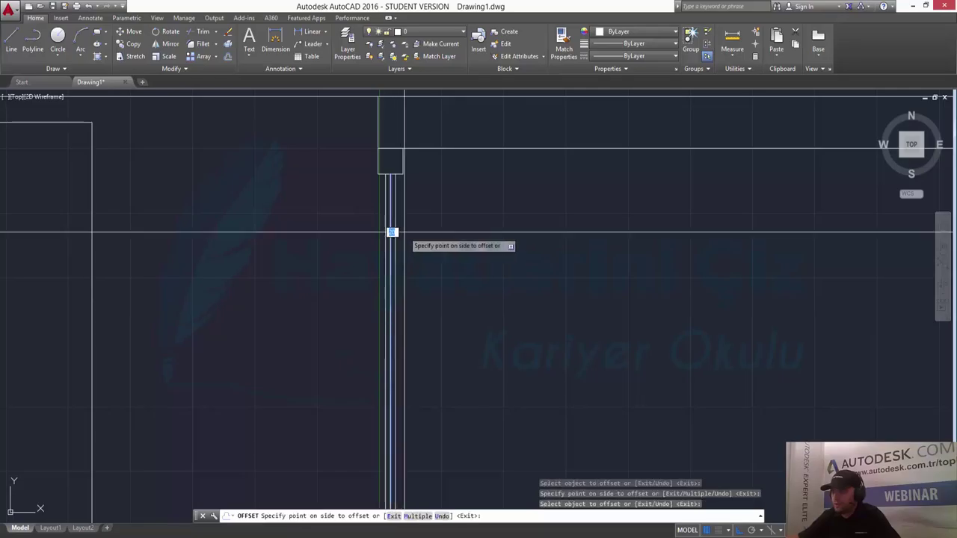
left_click(435, 247)
scroll(452, 271, "down", 2)
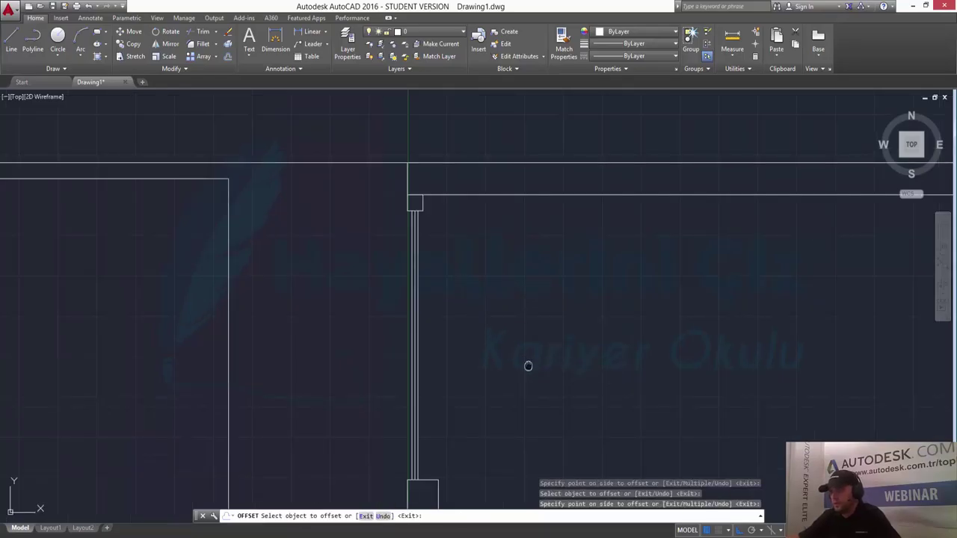
key("Escape")
key("ctrl+z")
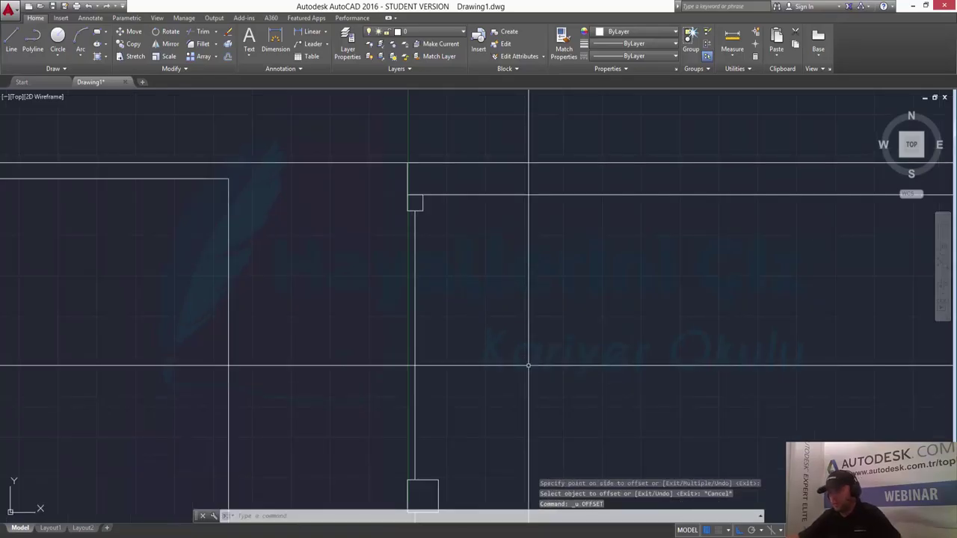
Offset the upper partition line segments 30 units to both sides.
type("o")
key("Return")
type("30")
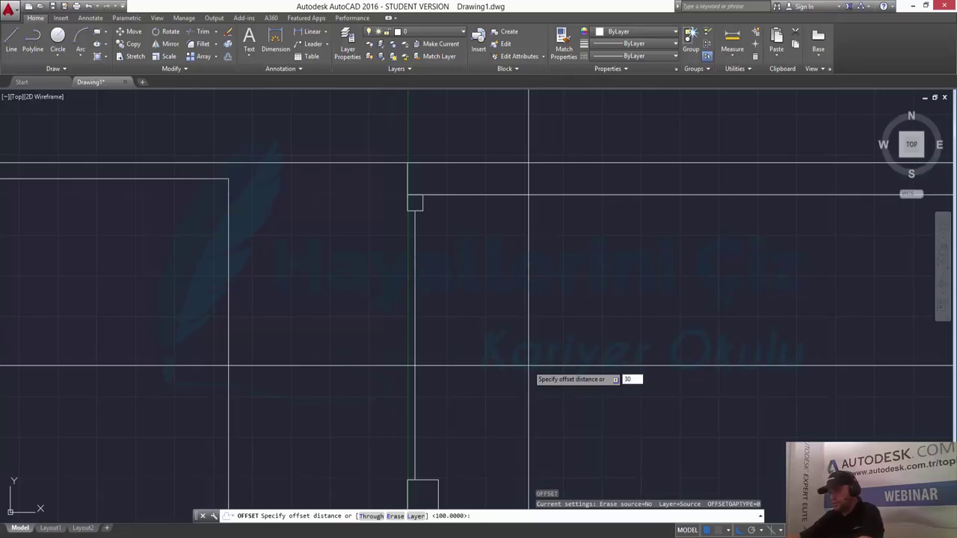
key("Return")
left_click(414, 332)
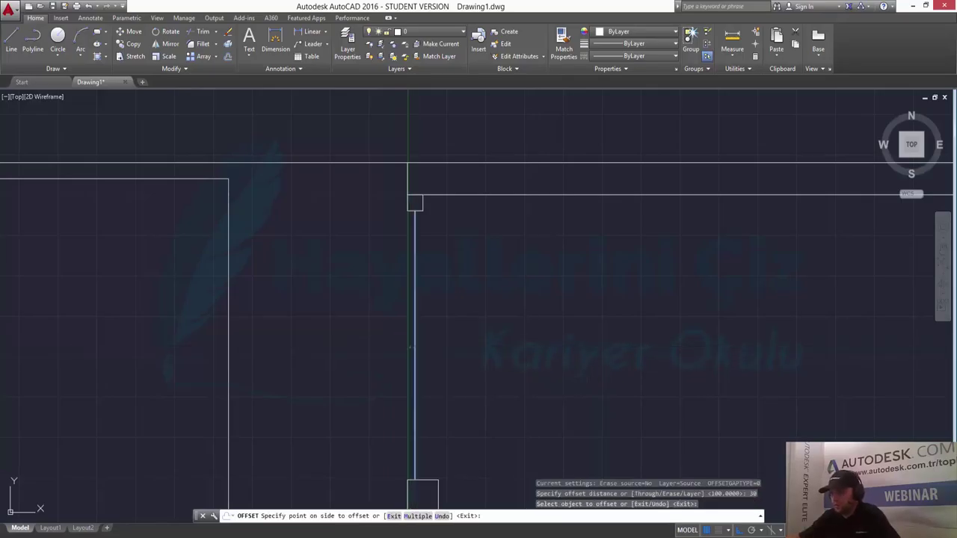
left_click(410, 347)
left_click(412, 346)
left_click(399, 346)
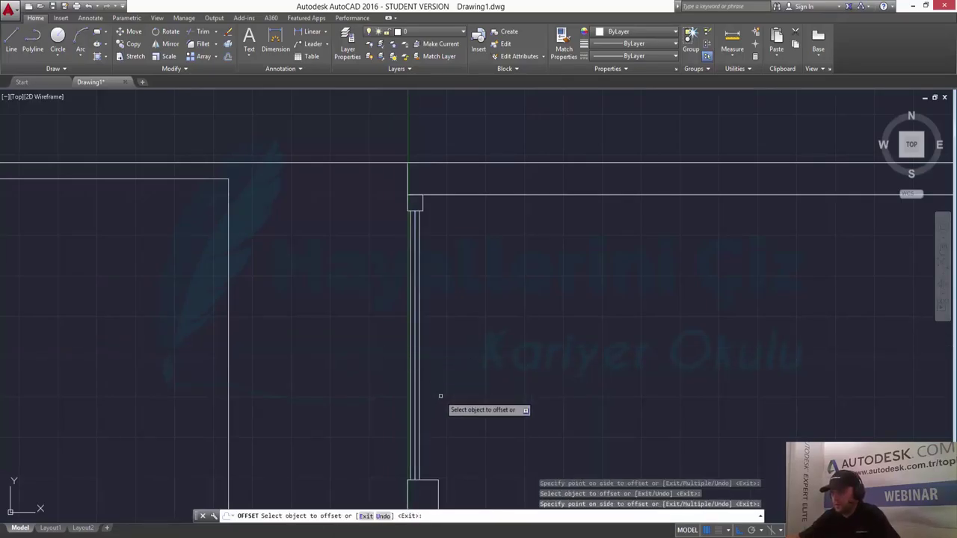
middle_click_drag(445, 401, 453, 122)
left_click(422, 331)
left_click(432, 331)
left_click(419, 333)
left_click(419, 332)
Offset the lower partition segments between the squares 30 units to both sides.
middle_click_drag(441, 395, 449, 523)
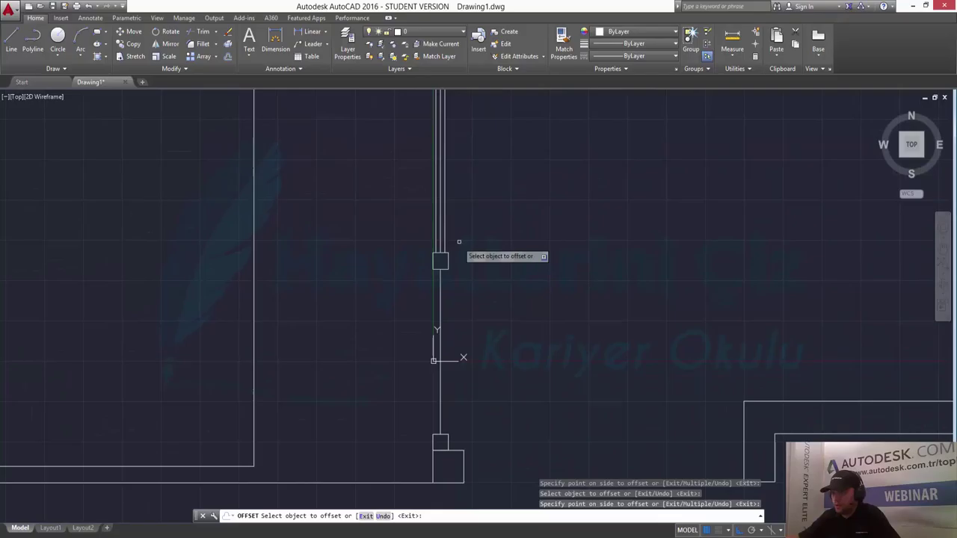
left_click(438, 328)
left_click(438, 325)
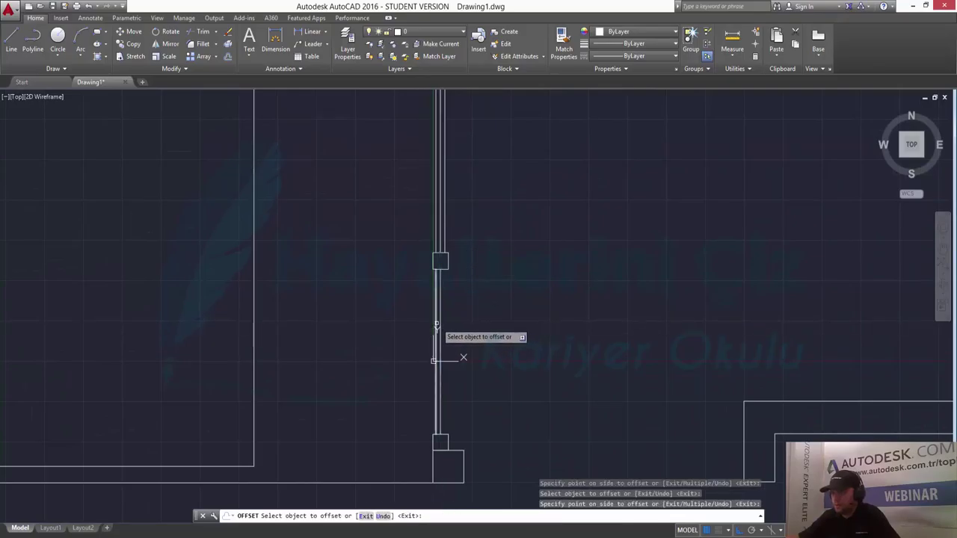
left_click(438, 326)
left_click(437, 322)
key("Return")
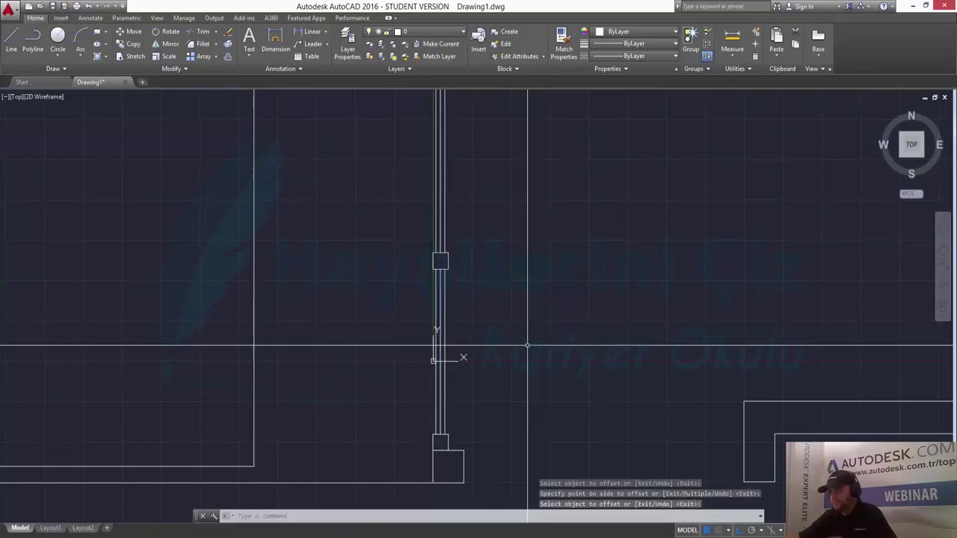
scroll(527, 345, "down", 1)
scroll(495, 340, "down", 3)
scroll(599, 391, "up", 4)
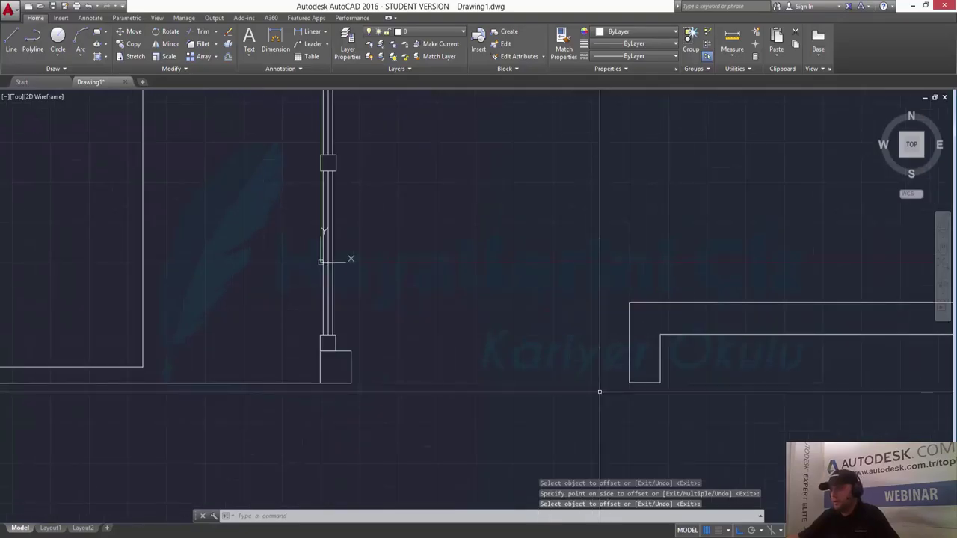
Copy the small square column to the wall base's lower-right corner.
type("co")
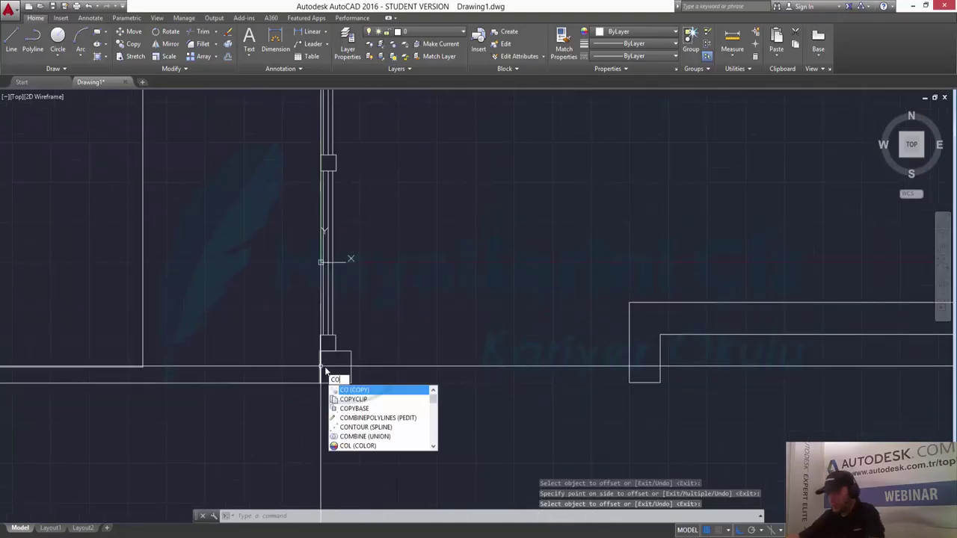
key("Return")
left_click(310, 326)
left_click(332, 361)
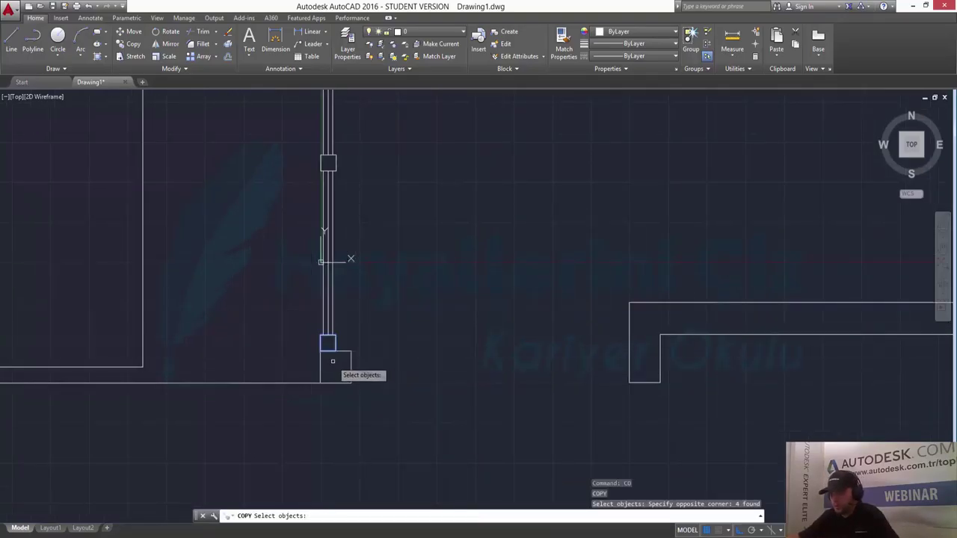
key("Return")
left_click(327, 343)
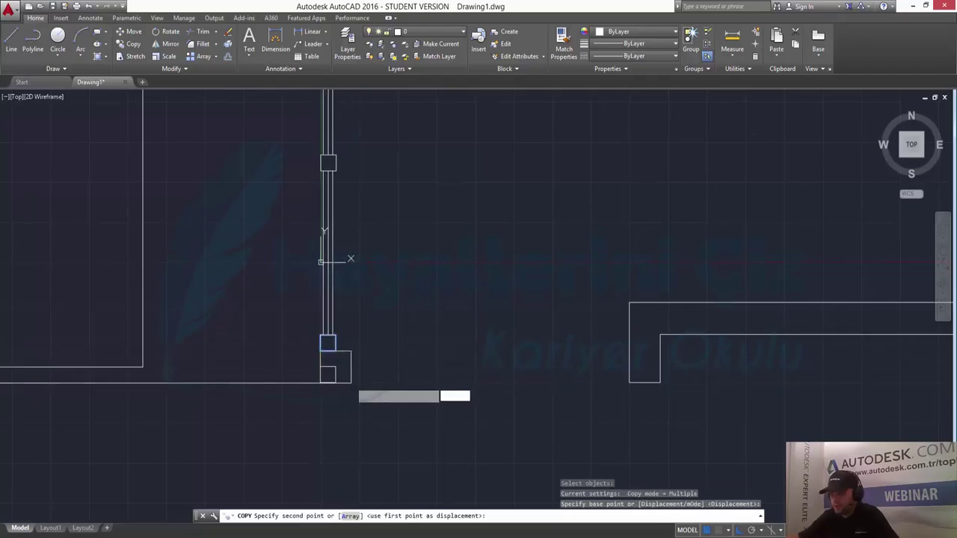
left_click(351, 382)
key("Return")
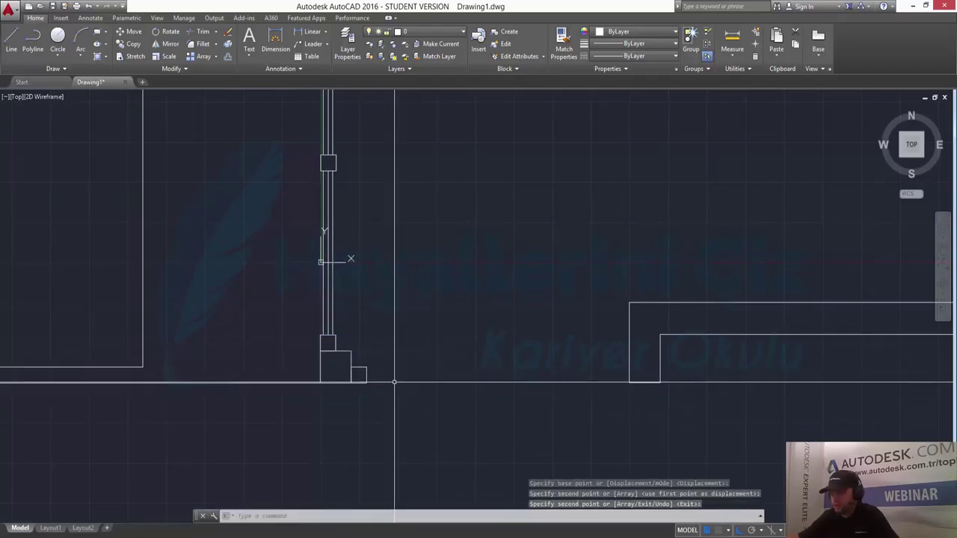
Copy that new square over to the right wall's corner.
key("Return")
left_click(341, 362)
left_click(390, 388)
key("Return")
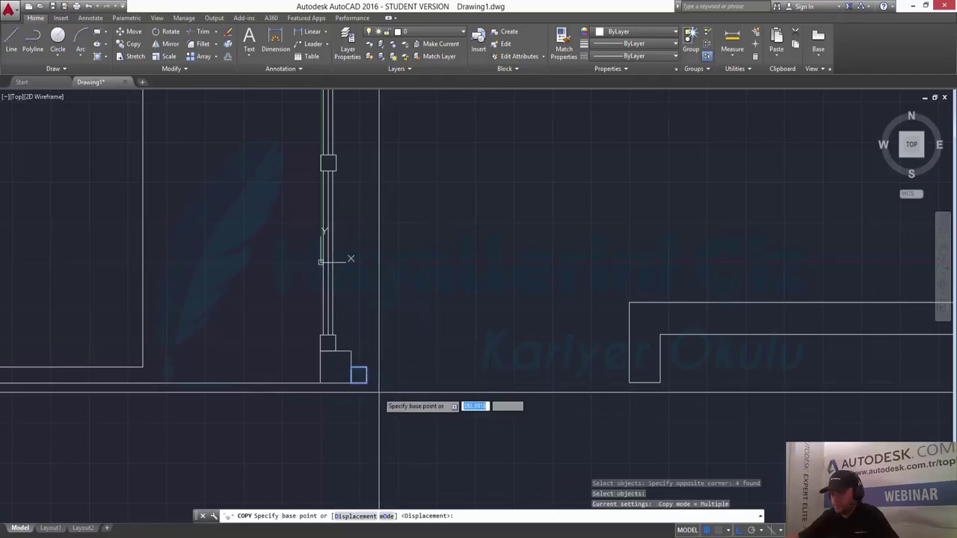
left_click(366, 383)
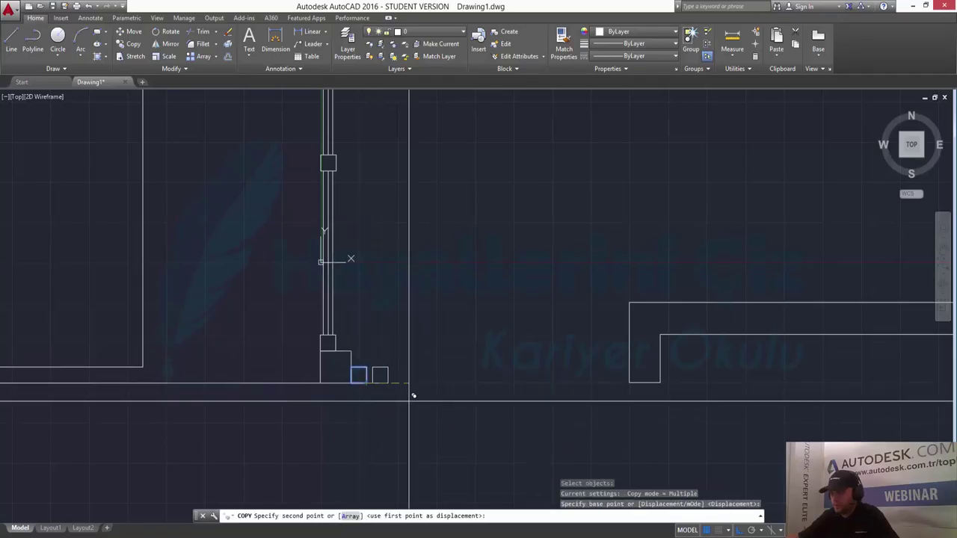
left_click(630, 382)
key("Return")
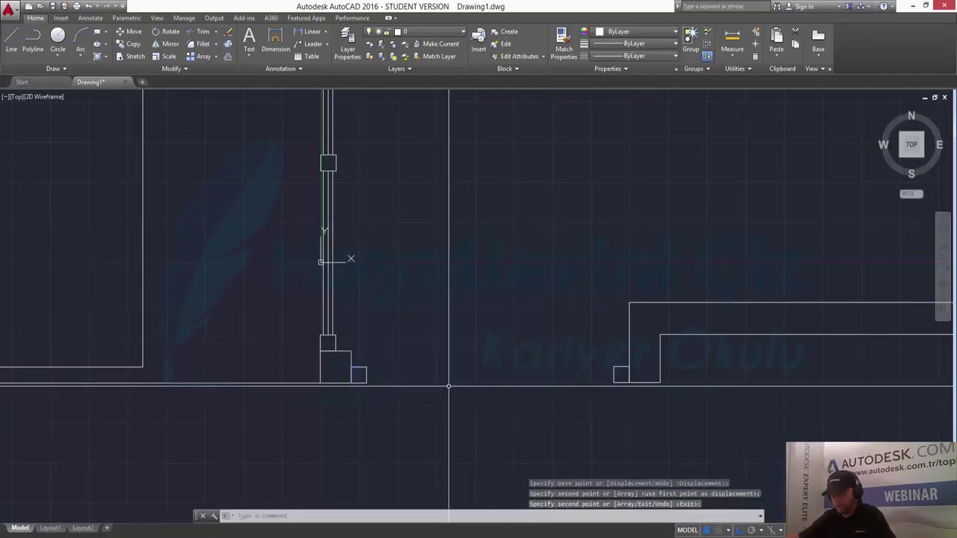
Begin a line at the small square's corner, then cancel it.
key("l")
key("Return")
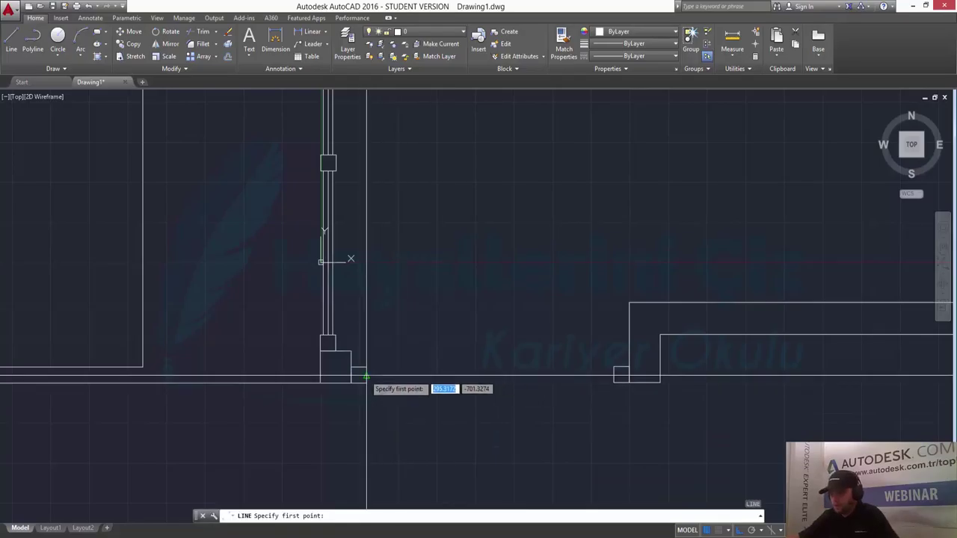
left_click(366, 377)
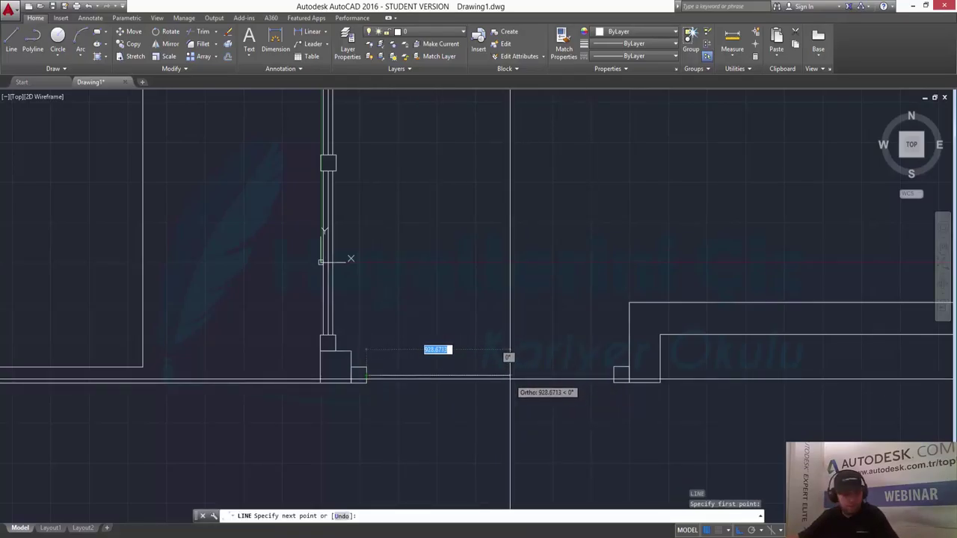
key("Escape")
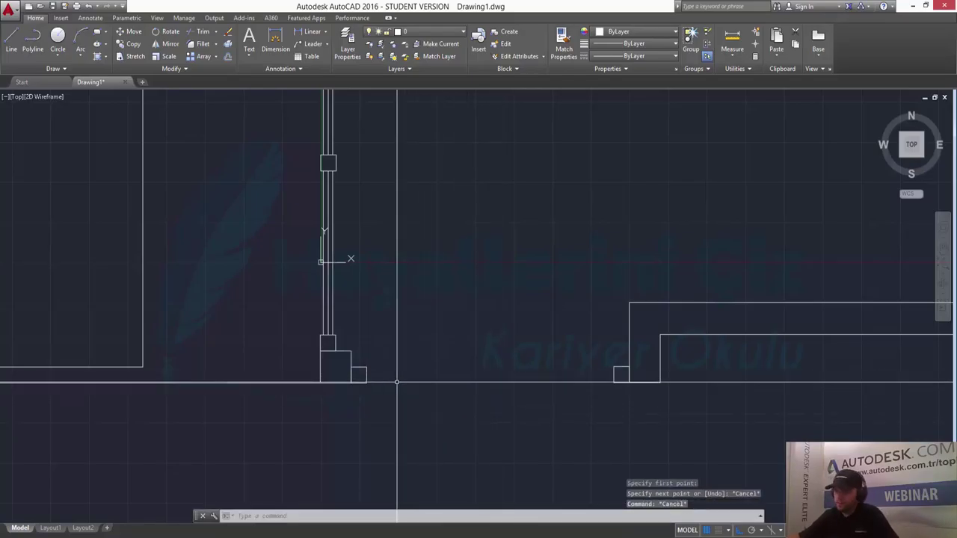
Copy the right-hand square further left along the bottom wall.
type("co")
key("Return")
left_click(605, 363)
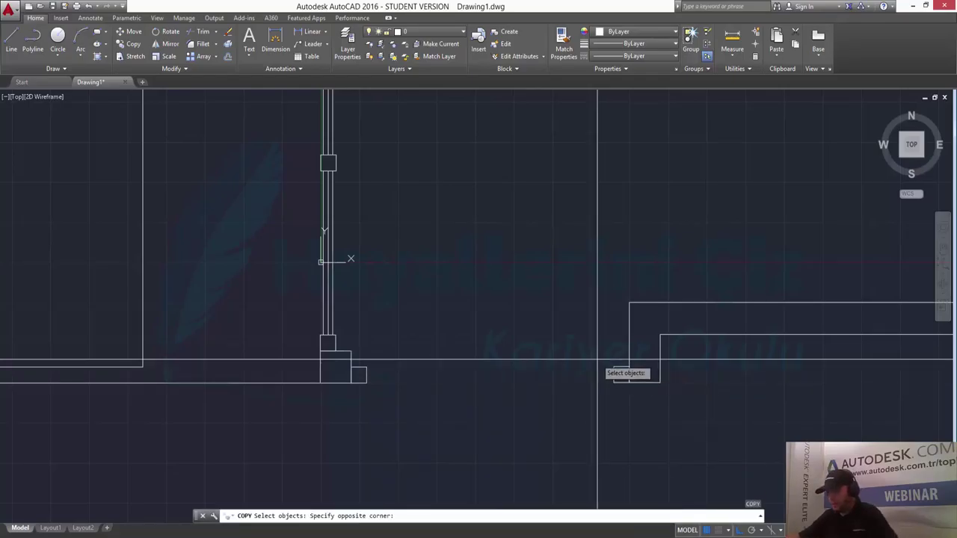
left_click(639, 388)
key("Return")
left_click(641, 410)
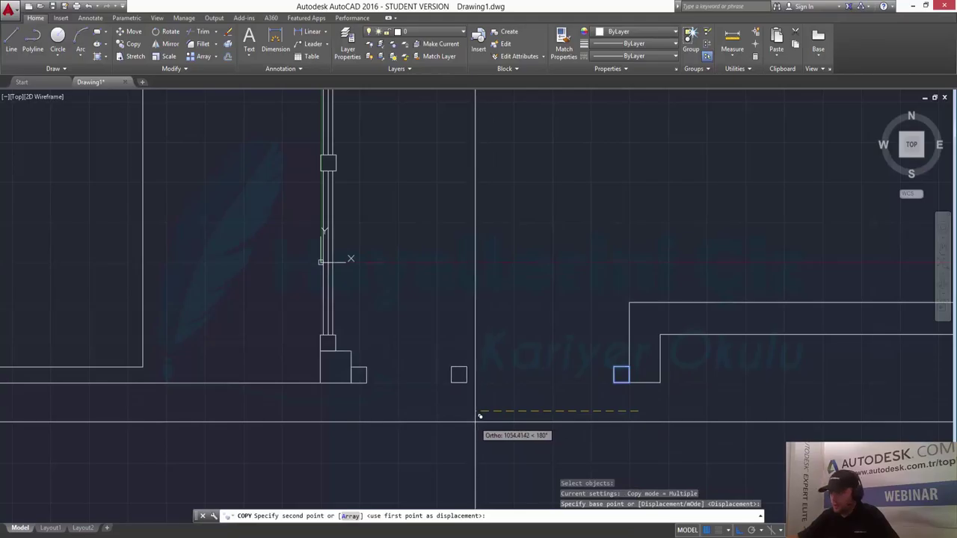
left_click(466, 418)
scroll(465, 381, "up", 2)
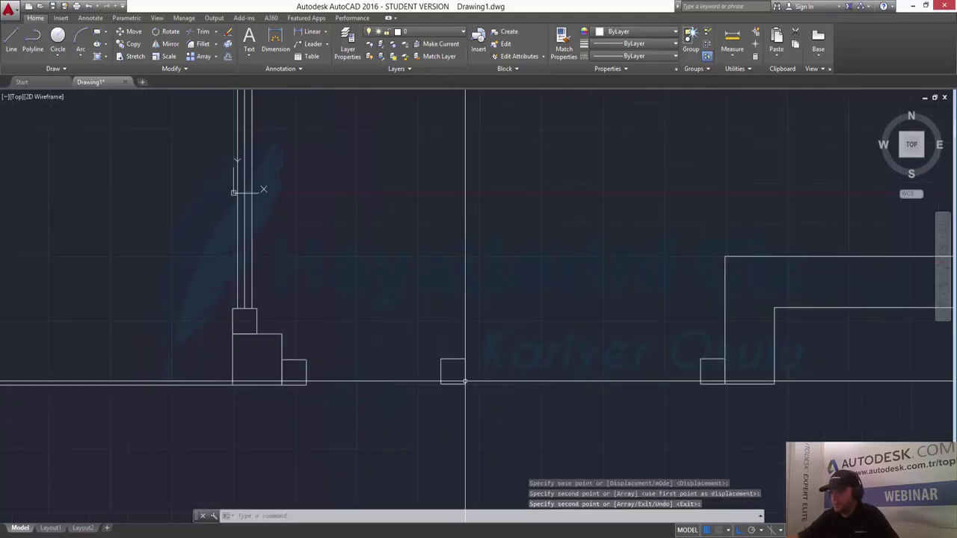
key("Return")
Draw a line from the small square's right edge to the copied square's left edge.
type("l")
key("Return")
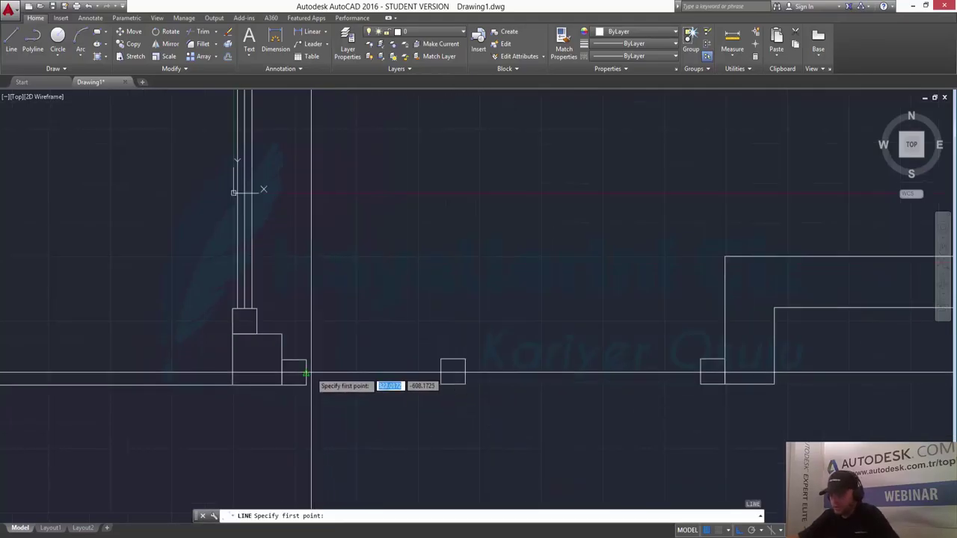
left_click(306, 372)
left_click(440, 386)
key("Escape")
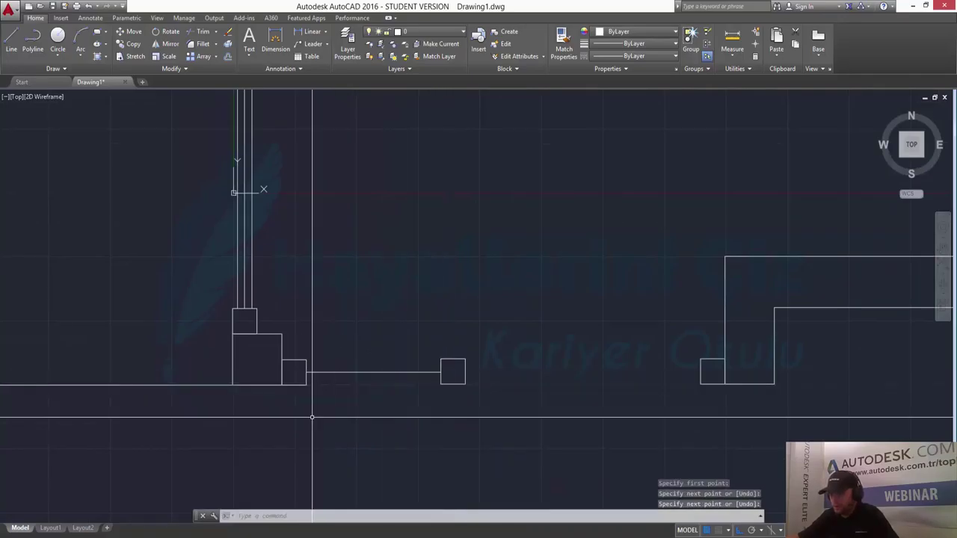
Offset that line 30 units upward, then recentre the view on the whole plan.
type("o")
key("Return")
key("Return")
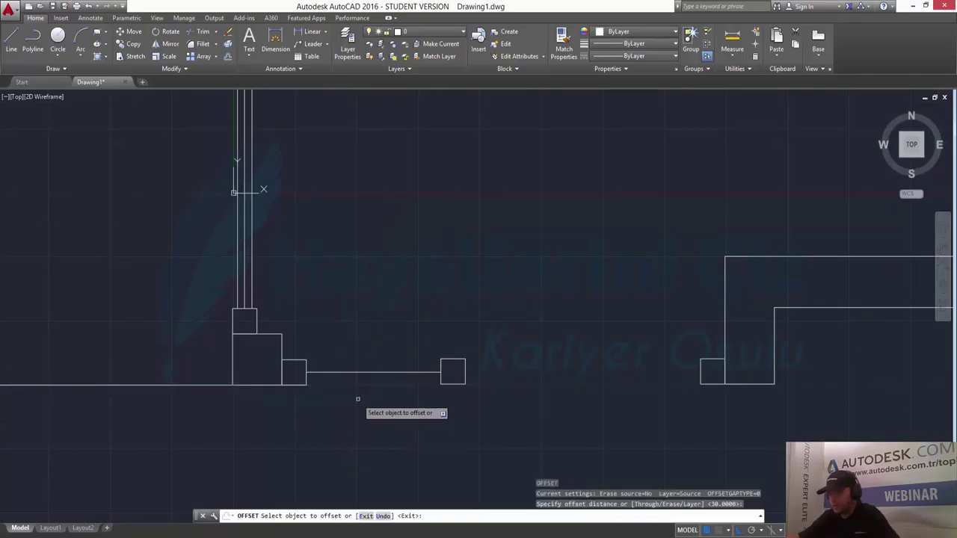
left_click(379, 374)
left_click(378, 364)
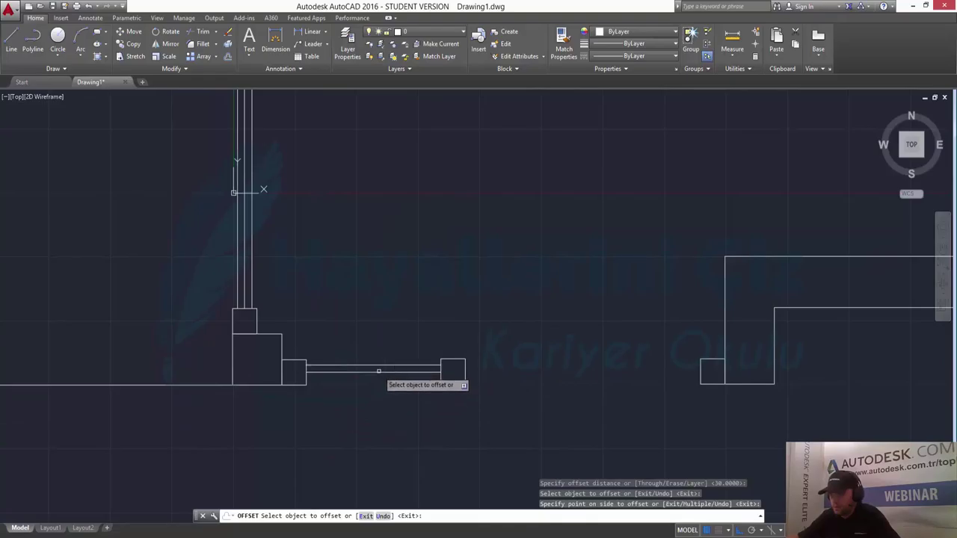
key("Return")
scroll(422, 411, "down", 6)
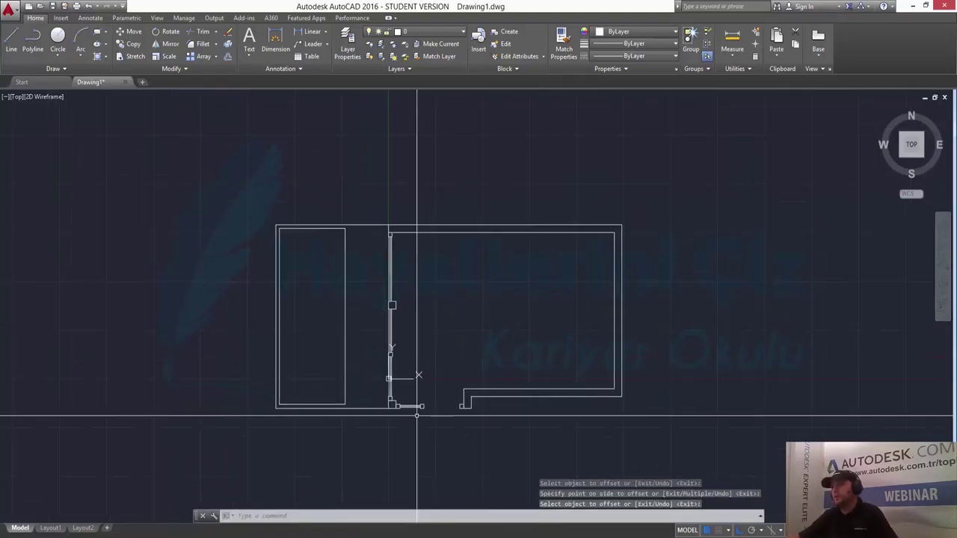
scroll(425, 410, "up", 1)
scroll(367, 336, "up", 1)
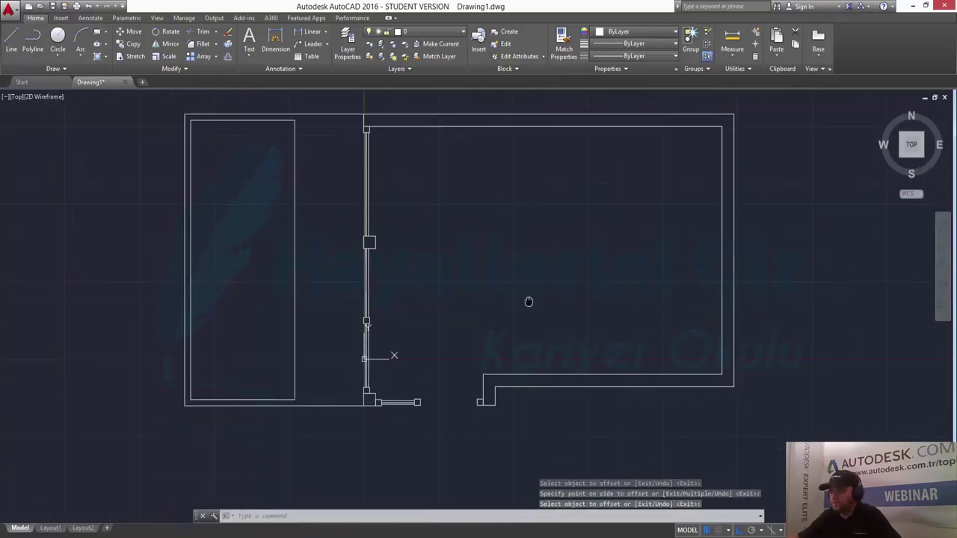
mouse_move(527, 301)
middle_mouse_down()
mouse_move(524, 343)
mouse_move(538, 347)
middle_mouse_up()
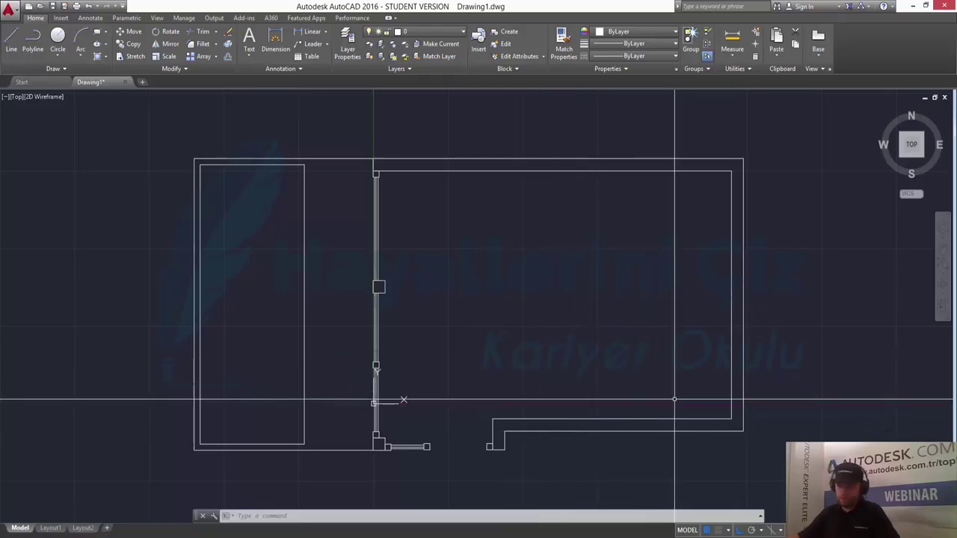
middle_click_drag(636, 403, 586, 392)
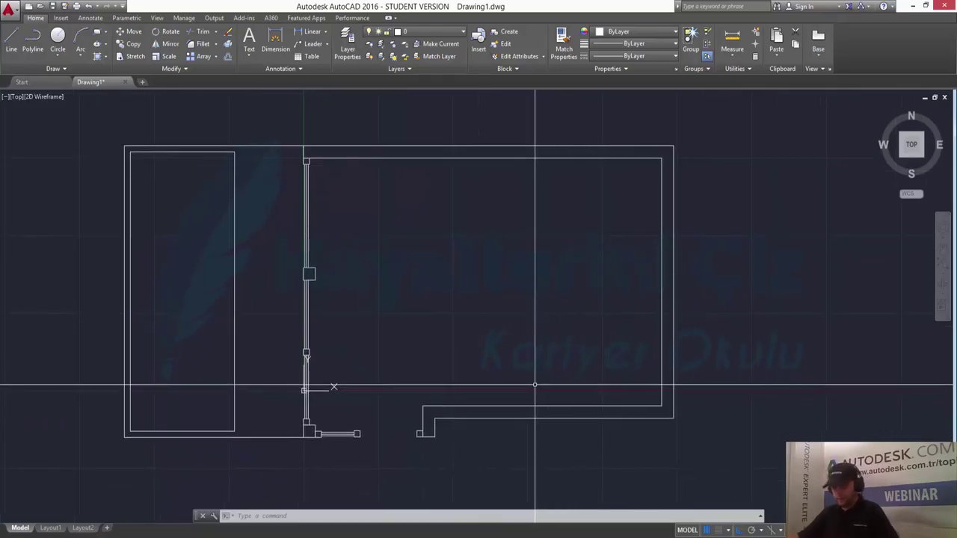
Save the drawing as bathroom_design.dwg in the Desktop folder.
key("ctrl+s")
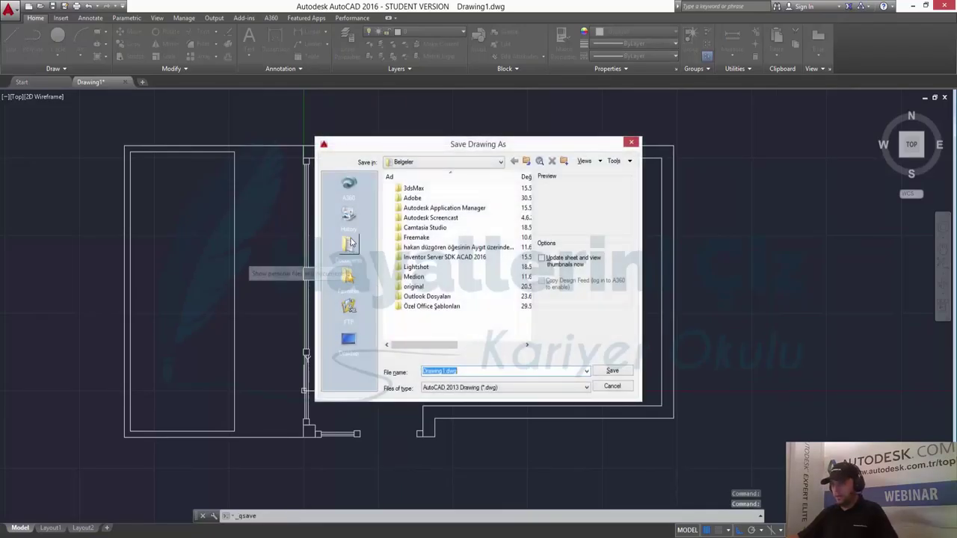
left_click(349, 338)
type("bathroom_design")
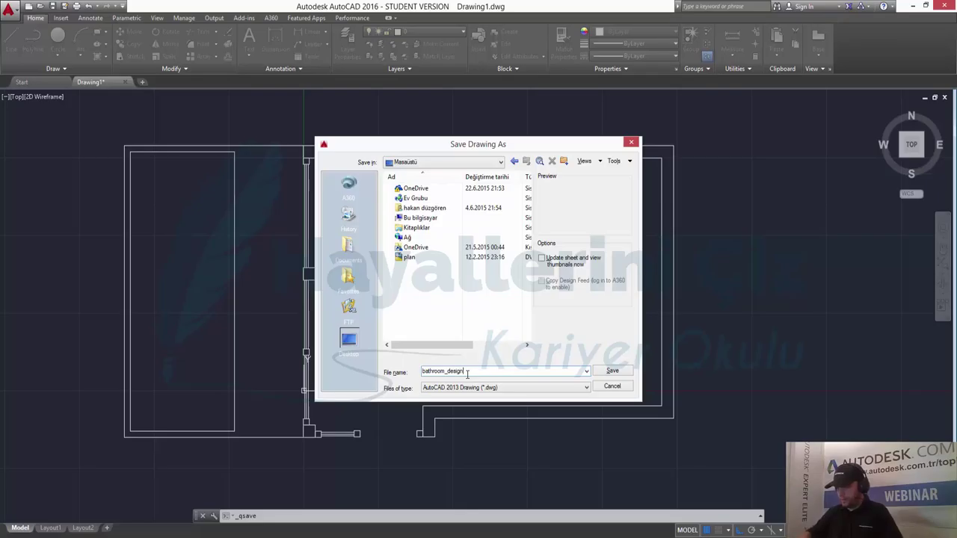
key("Return")
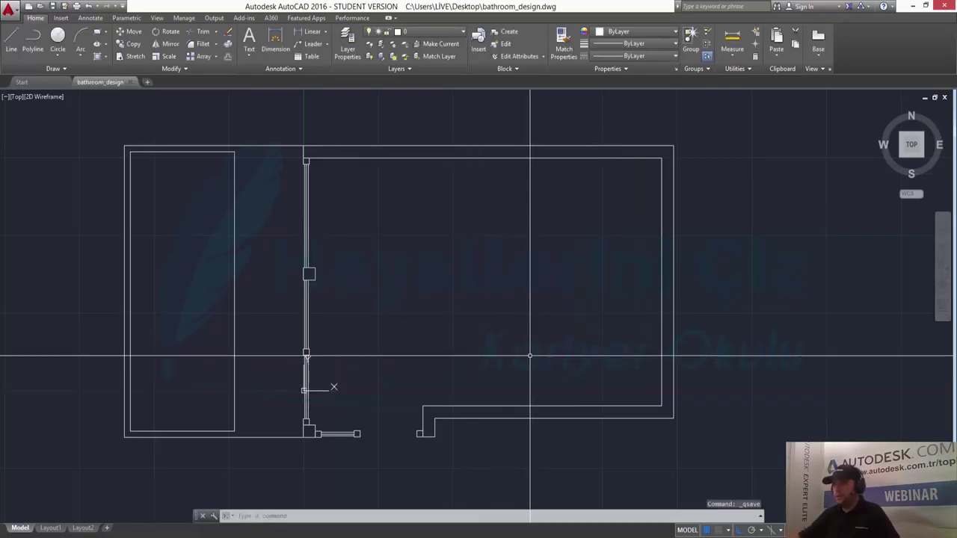
scroll(532, 355, "up", 2)
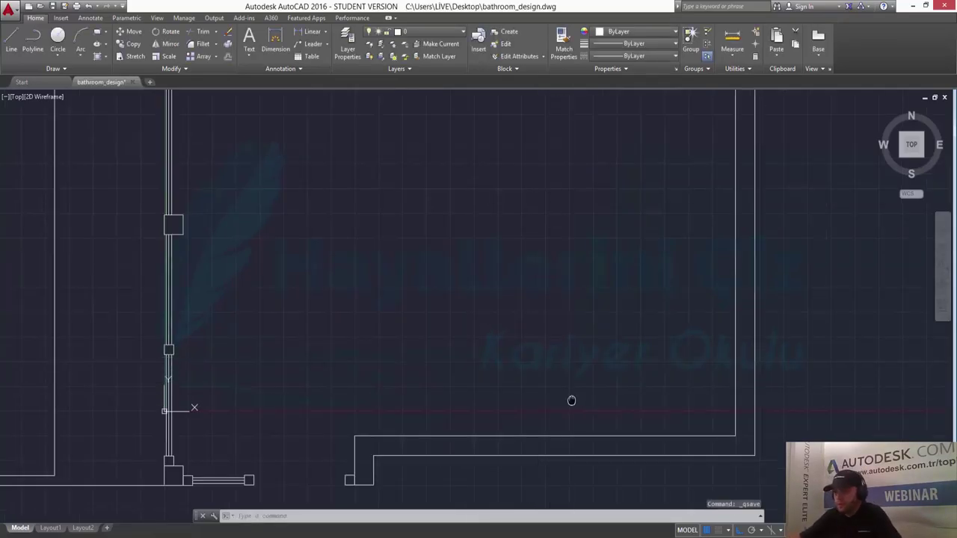
Start a line in the large room, then cancel and undo the short 500-unit segment.
mouse_move(571, 399)
middle_mouse_down()
mouse_move(553, 383)
mouse_move(546, 353)
middle_mouse_up()
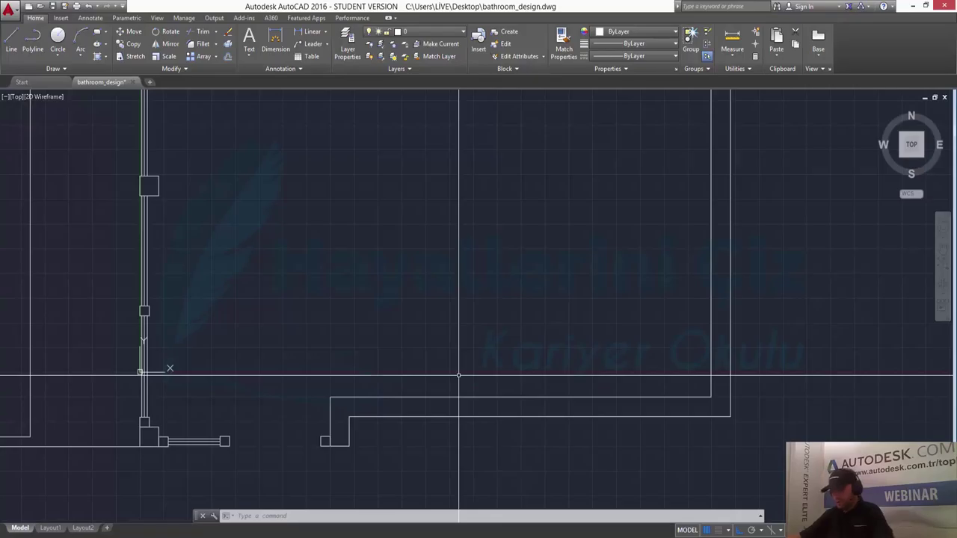
type("l")
key("Return")
left_click(402, 291)
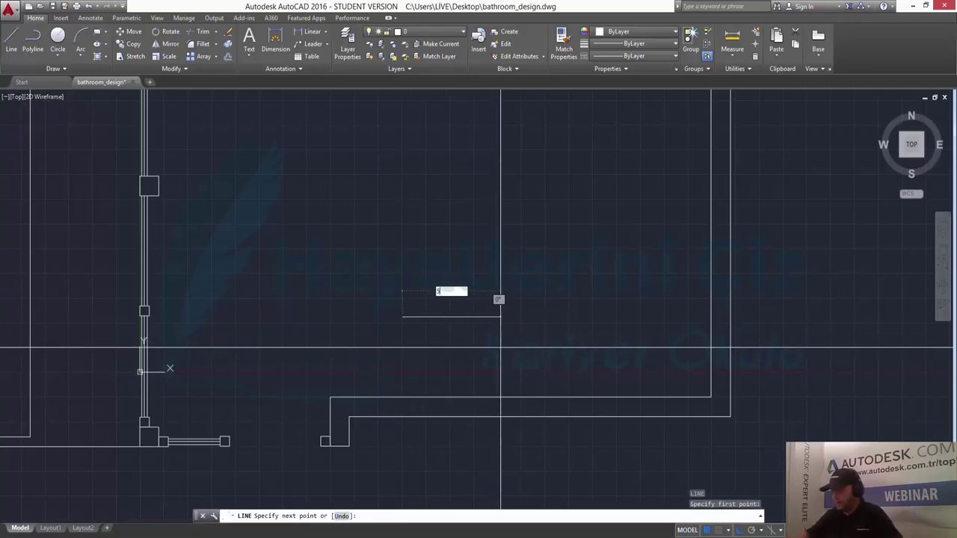
type("500")
key("Return")
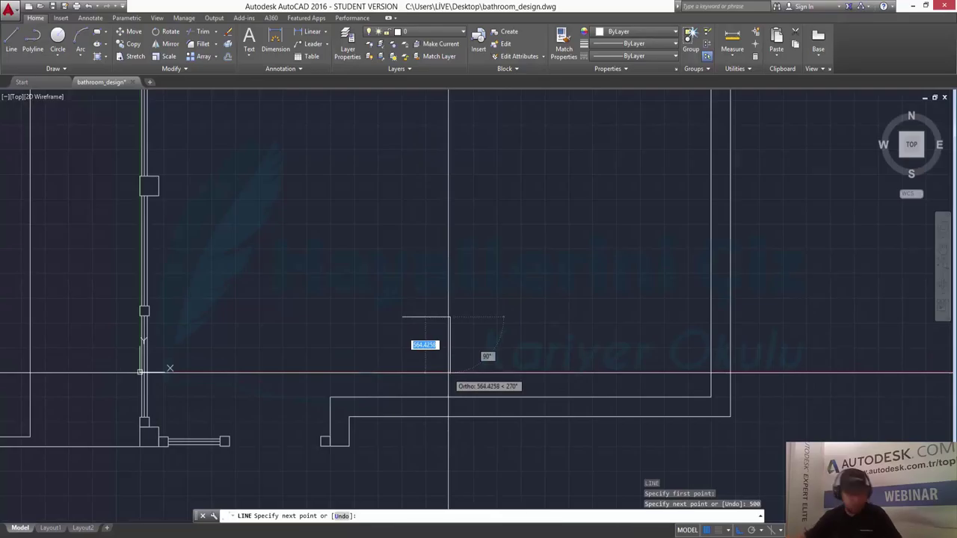
key("Escape")
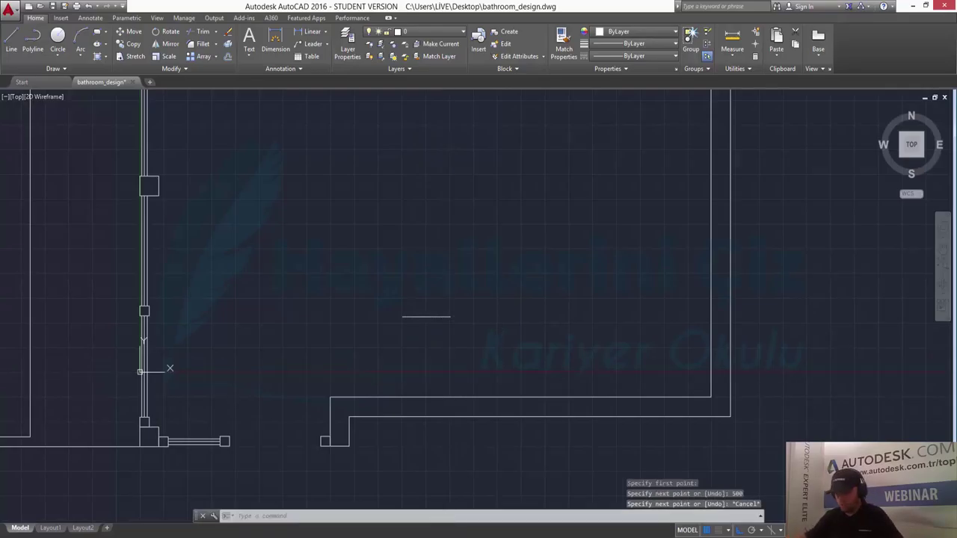
key("ctrl+z")
Draw a 1000 by 1000 square of lines overlapping the room's lower wall.
type("l")
key("Return")
left_click(410, 320)
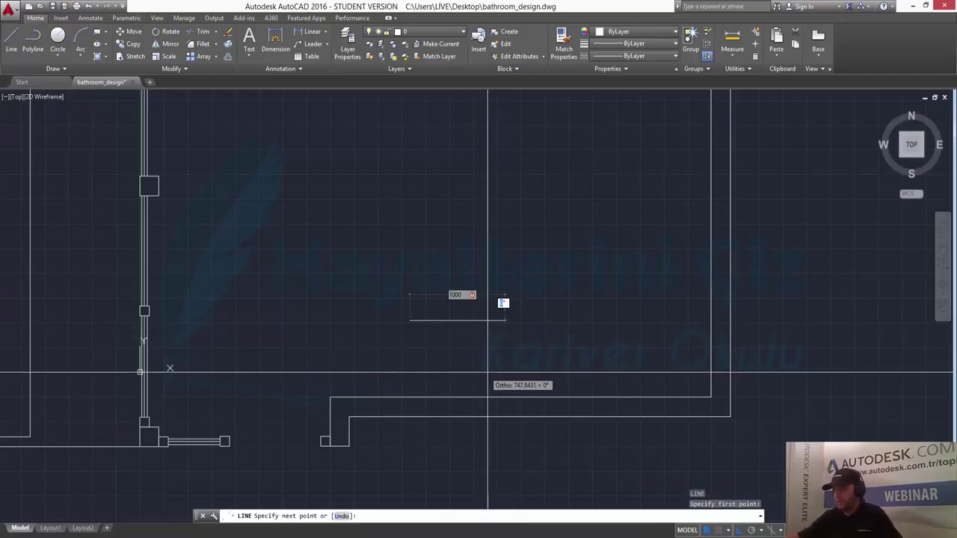
key("Return")
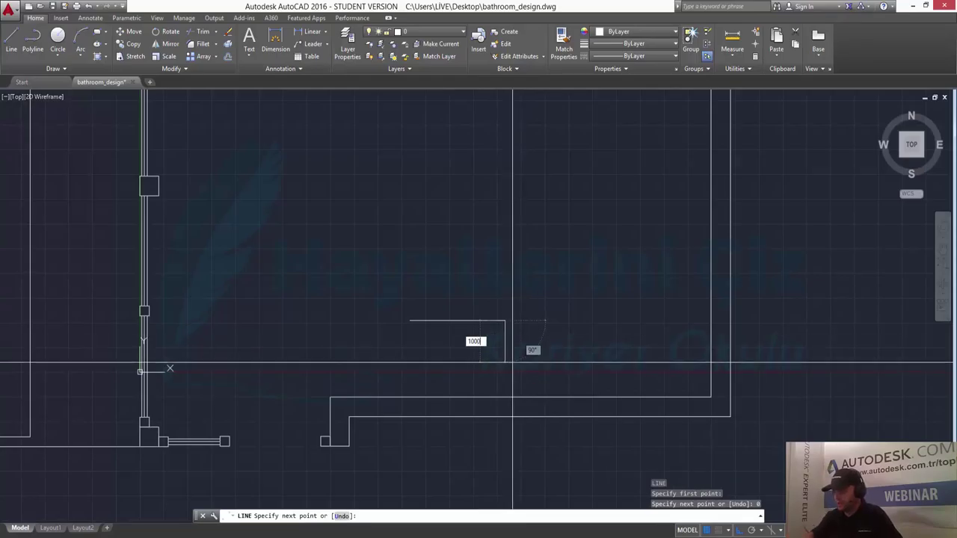
key("Return")
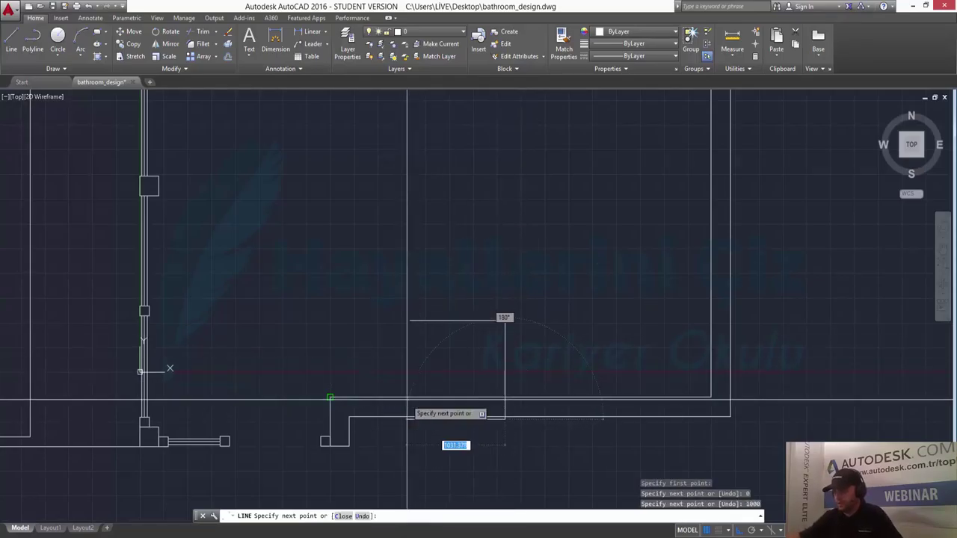
key("Return")
scroll(403, 394, "up", 2)
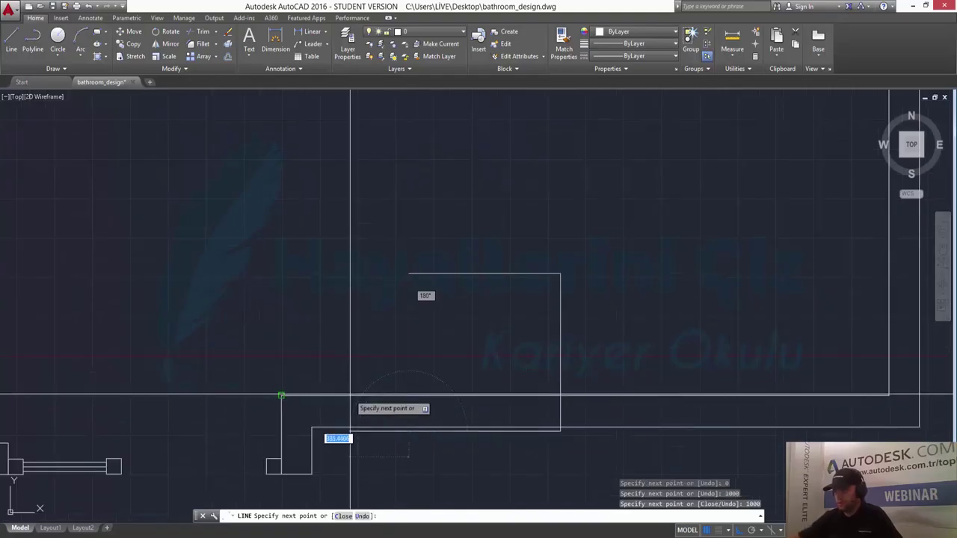
left_click(409, 273)
key("Return")
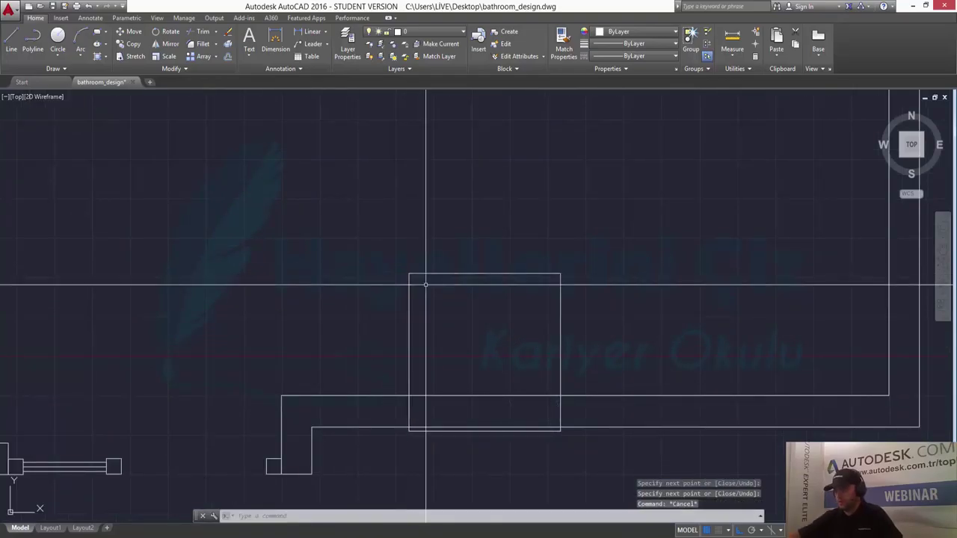
type("m")
key("Return")
Move the 1000-unit square up, clear of the lower wall, with object snap off.
left_click(358, 214)
left_click(625, 443)
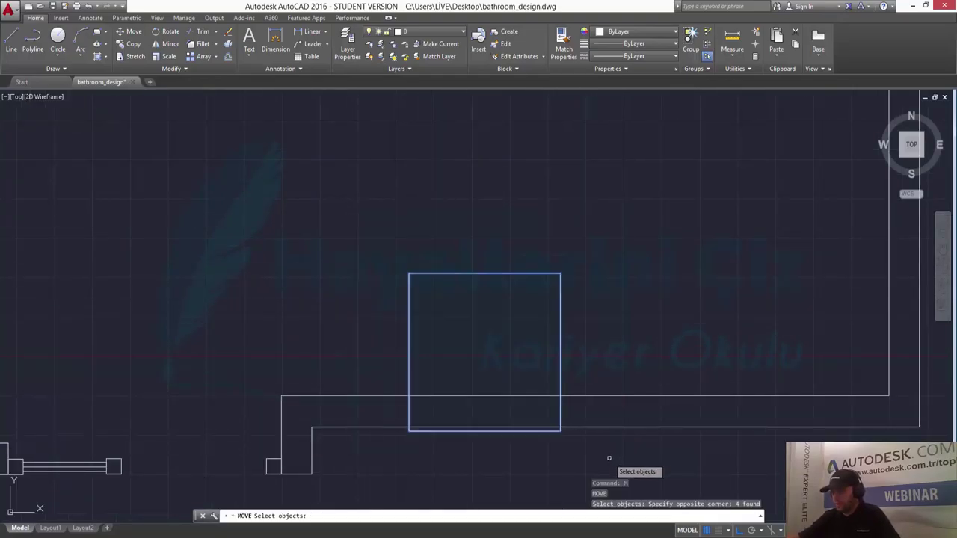
key("Return")
left_click(615, 446)
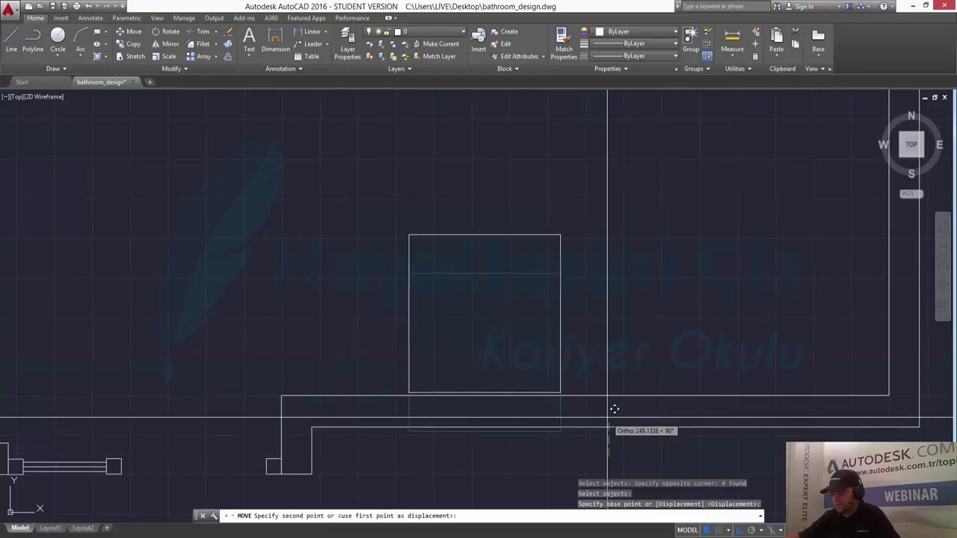
key("F3")
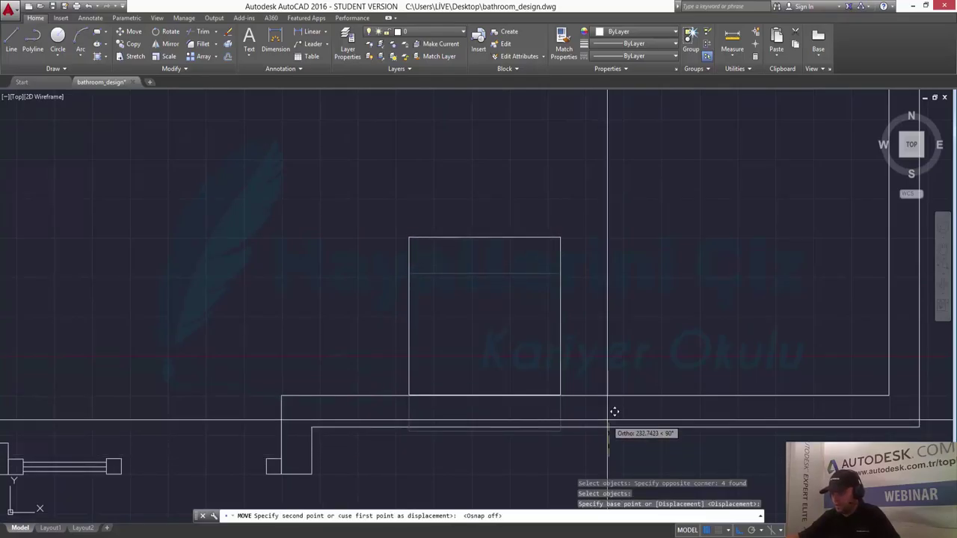
left_click(614, 411)
scroll(614, 411, "down", 2)
mouse_move(635, 410)
middle_mouse_down()
mouse_move(616, 392)
mouse_move(581, 396)
middle_mouse_up()
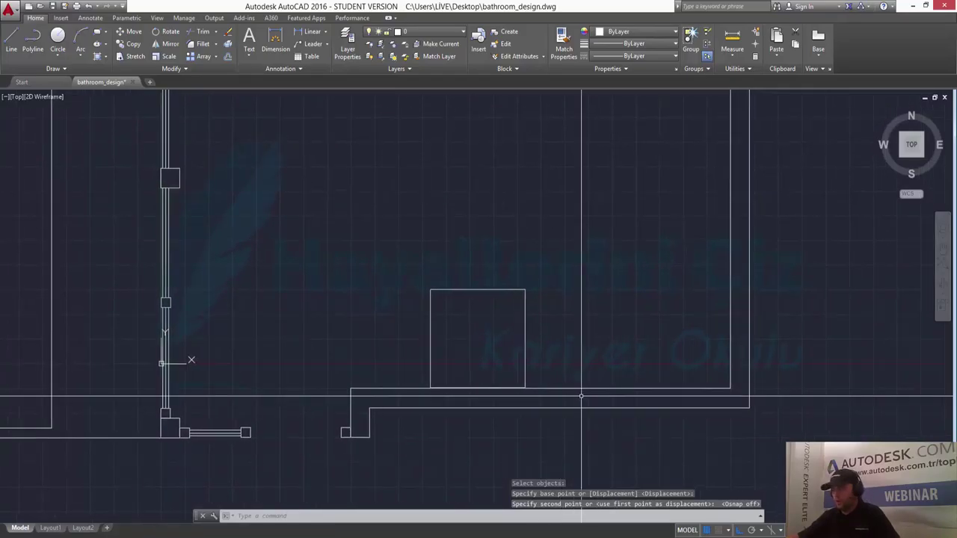
Scale the square by a factor of 0.2, then undo the scaling.
type("sc")
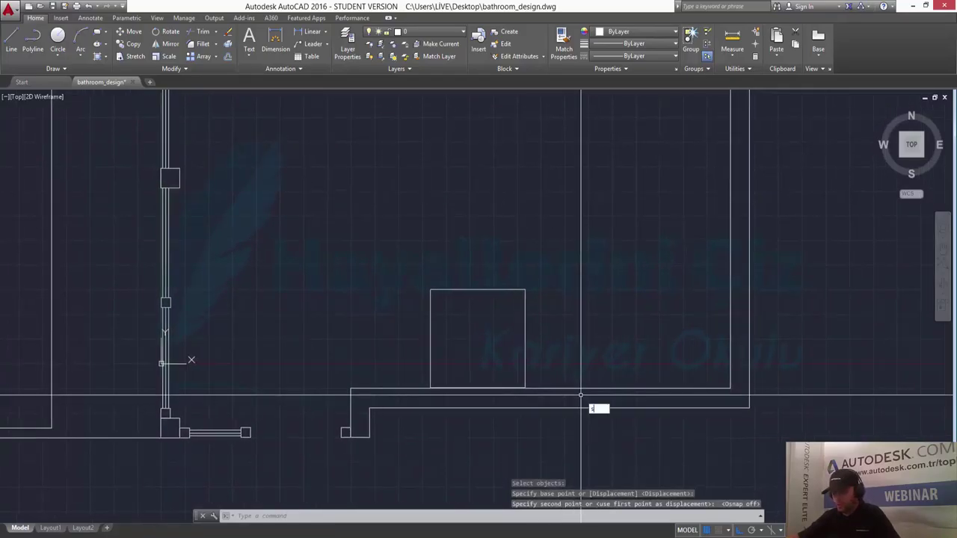
key("Return")
left_click(568, 257)
left_click(568, 261)
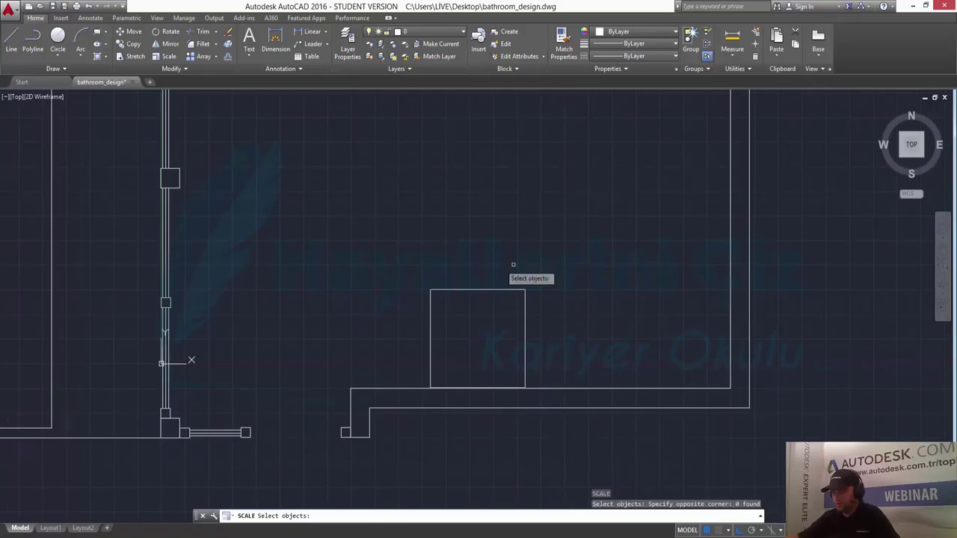
left_click(411, 256)
left_click(553, 399)
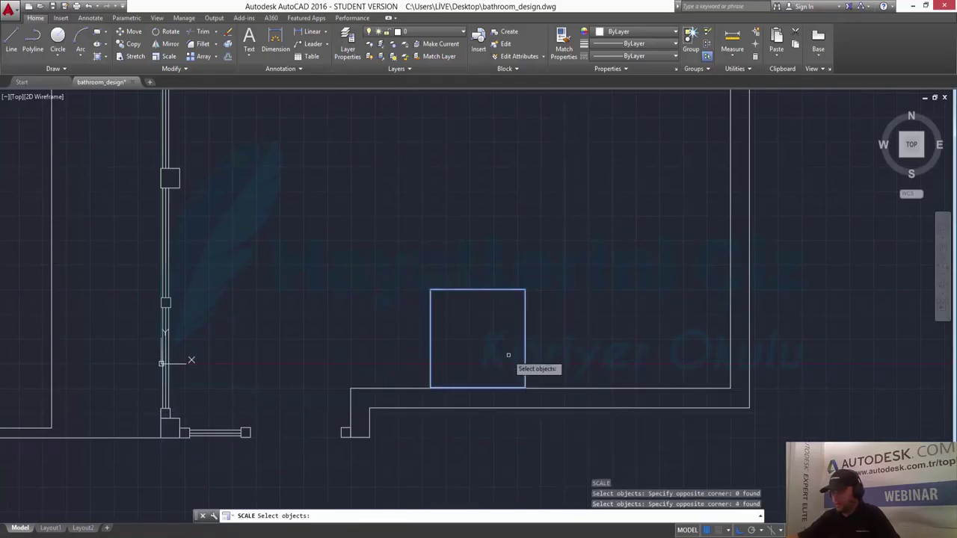
key("Return")
left_click(487, 335)
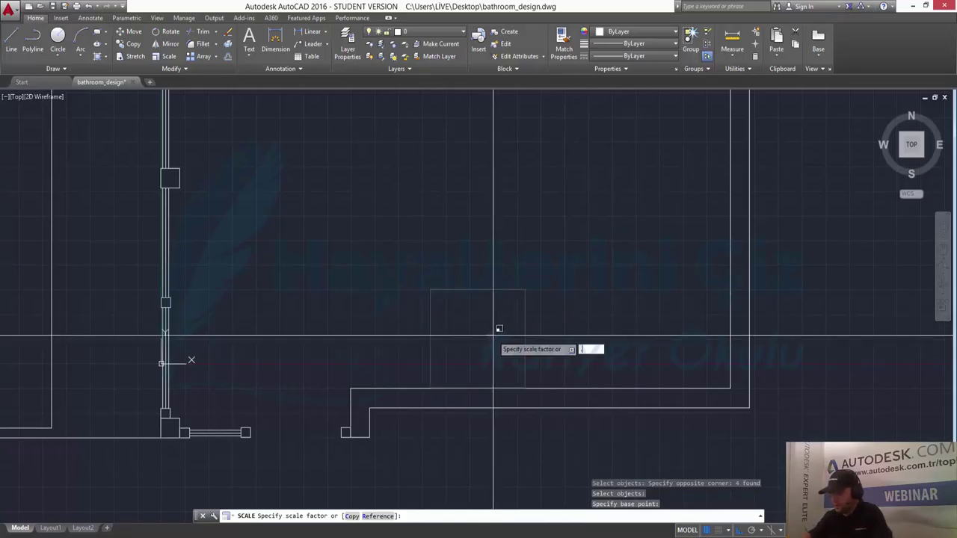
type(".2")
key("Return")
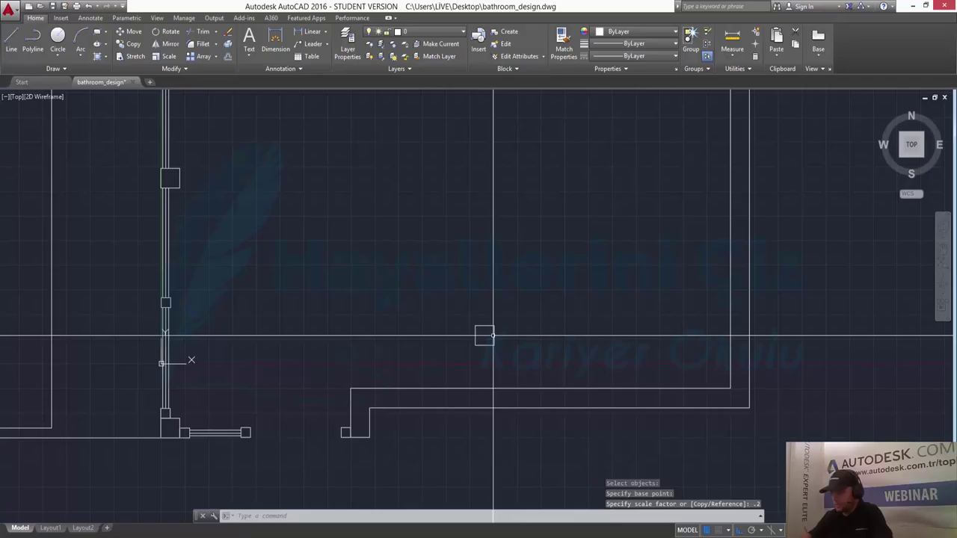
key("ctrl+z")
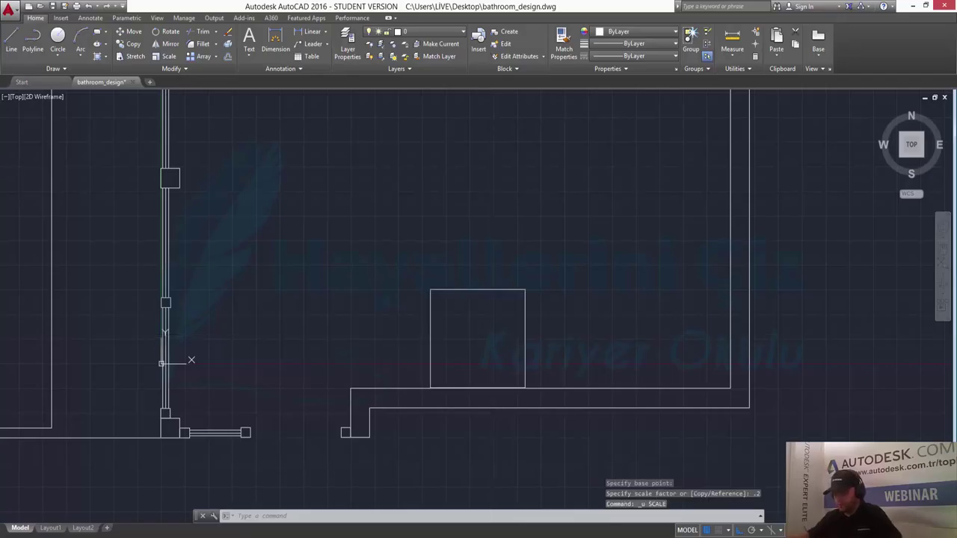
key("Escape")
Erase the square's four lines using a window selection.
key("Return")
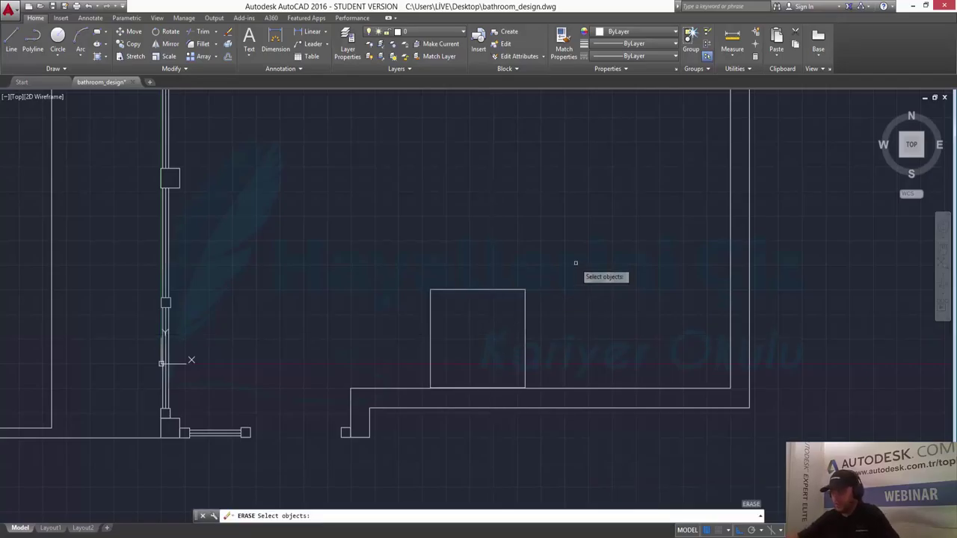
left_click(362, 230)
left_click(621, 439)
key("Return")
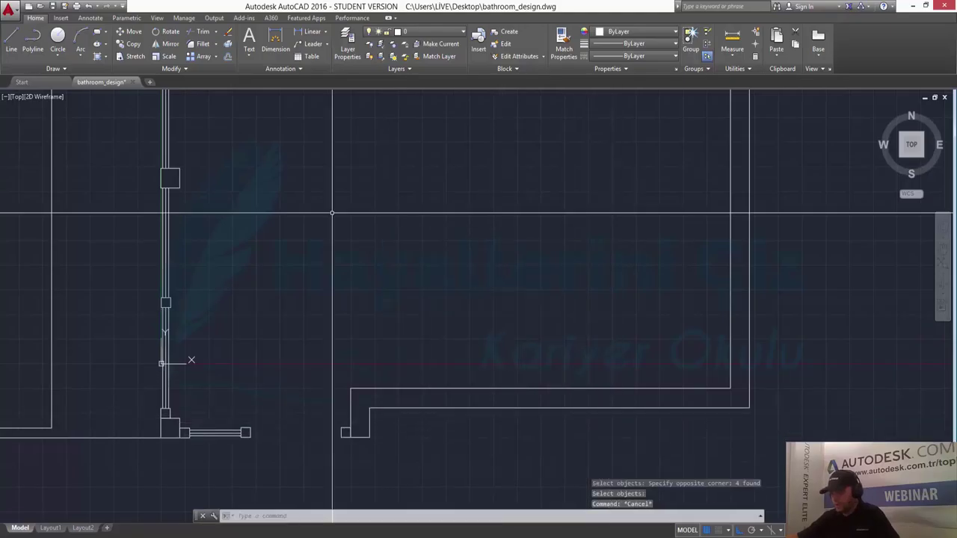
key("Escape")
type("l")
key("Return")
Draw a 750 by 750 square of lines in the main room.
left_click(398, 212)
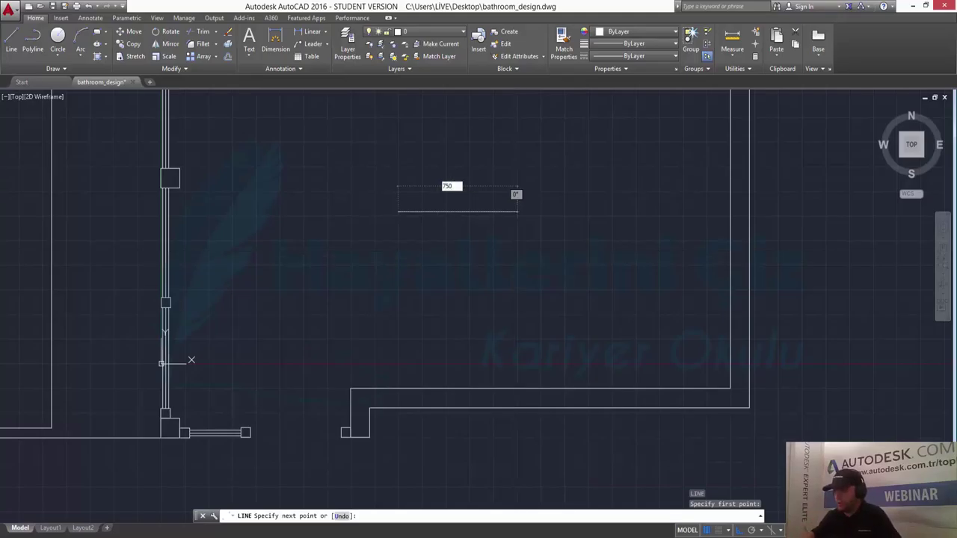
key("Return")
type("750")
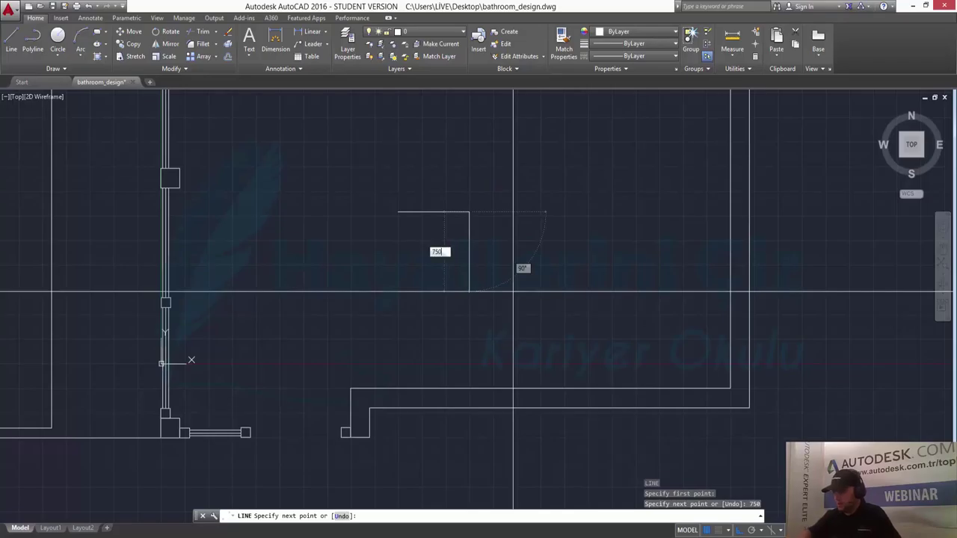
key("Return")
type("75")
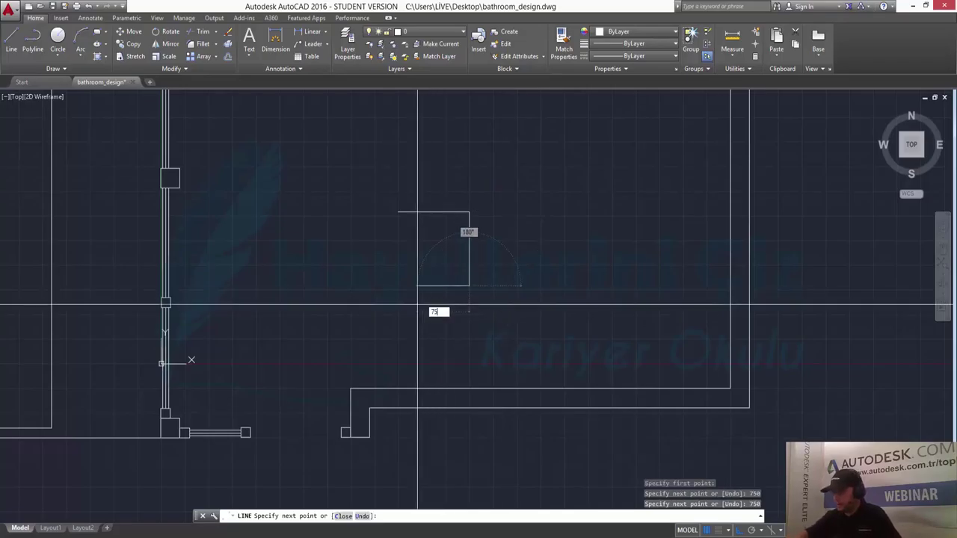
type("0")
key("Return")
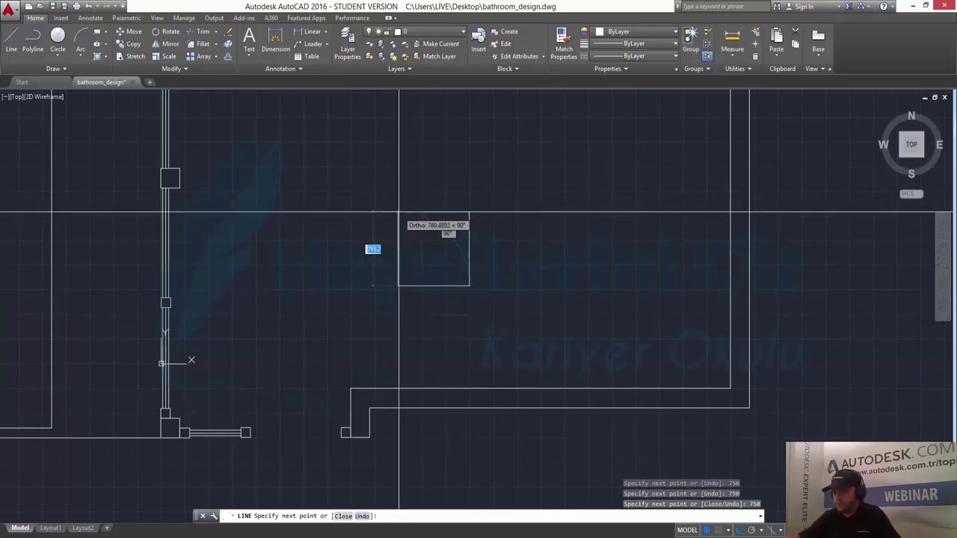
key("F3")
left_click(398, 212)
key("Return")
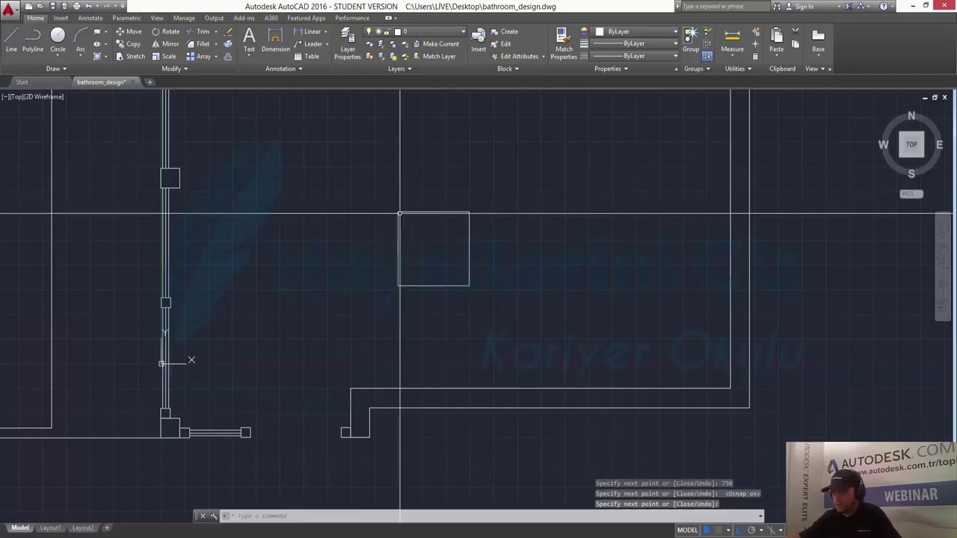
key("F3")
Move the square down with Ortho off so it rests on the lower inner wall line.
type("m")
key("Return")
left_click(361, 174)
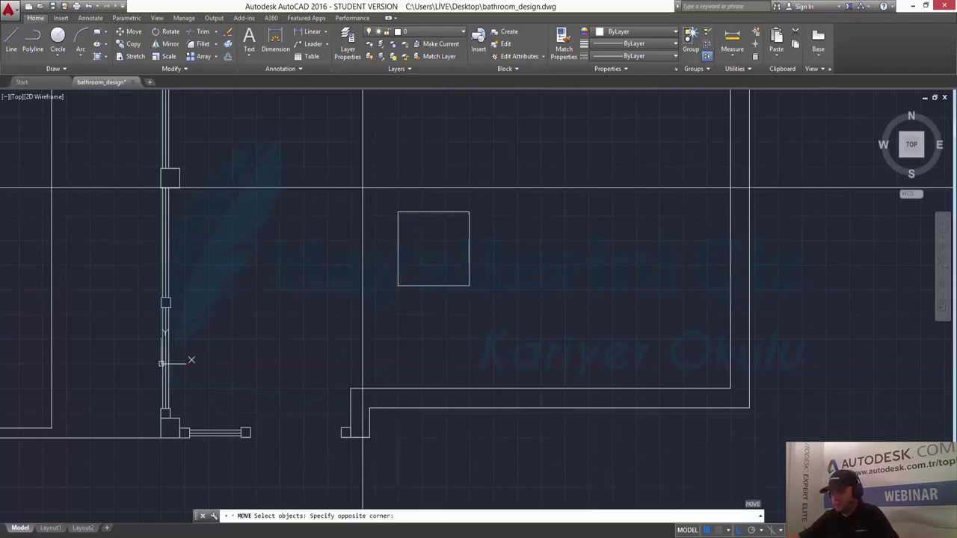
left_click(509, 314)
key("Return")
left_click(518, 305)
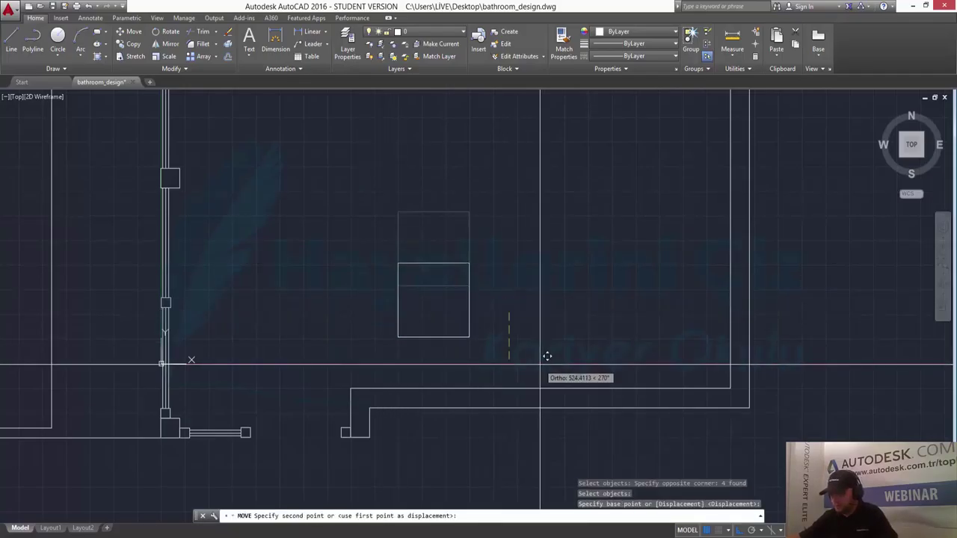
scroll(545, 357, "up", 3)
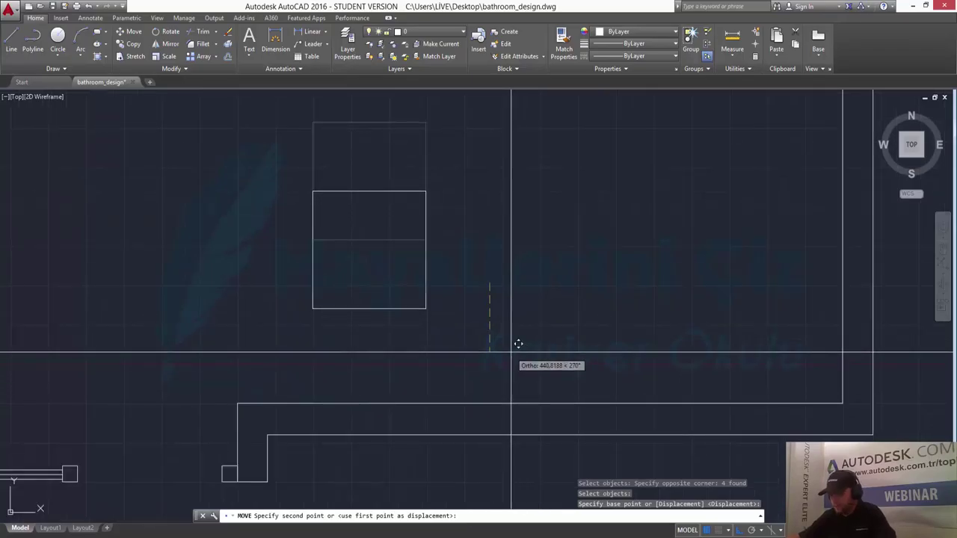
key("F8")
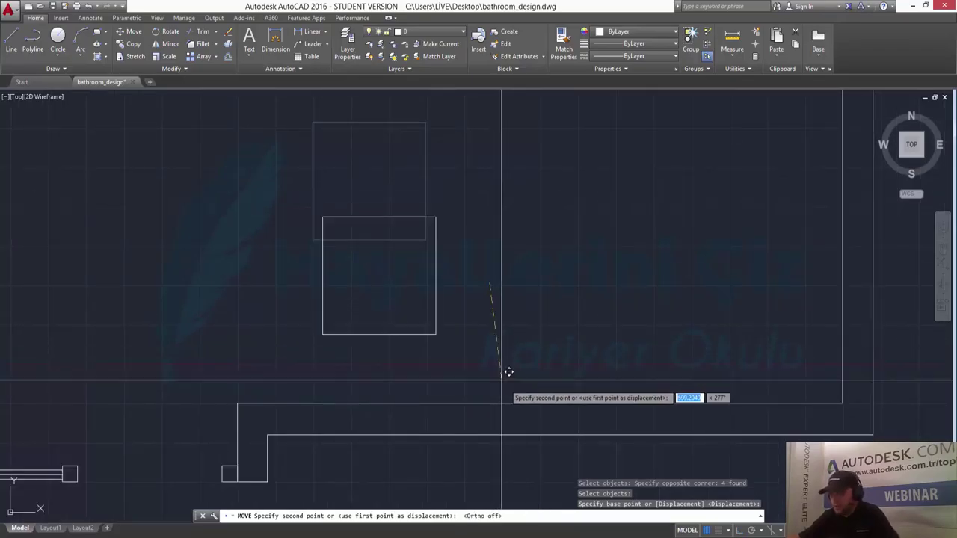
left_click(507, 443)
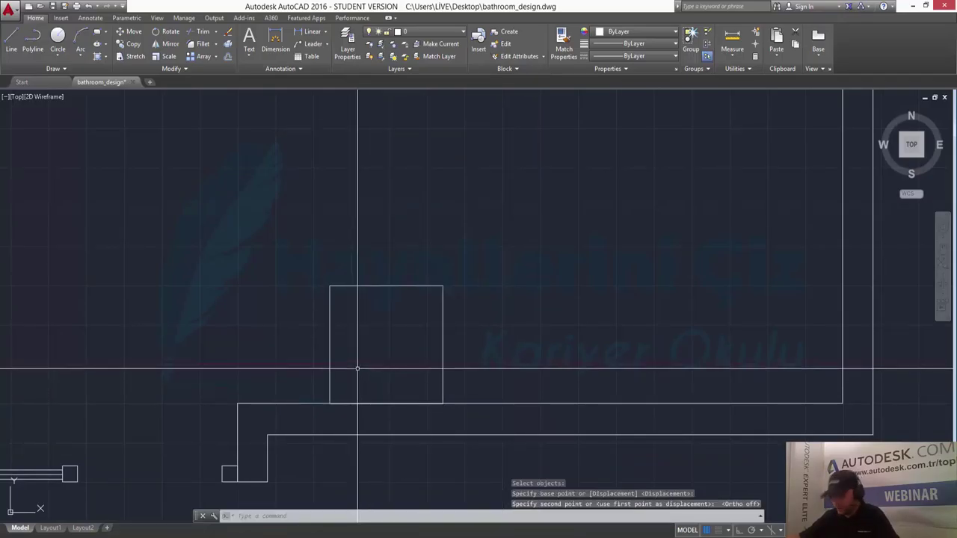
Copy the 750-unit square horizontally to the right along the same lower inner wall.
type("o")
key("Return")
left_click(293, 241)
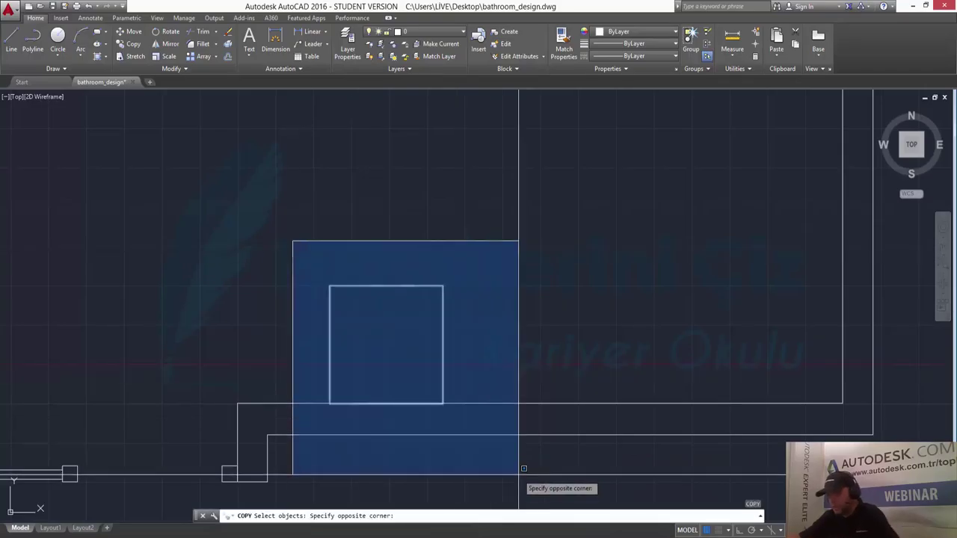
key("Return")
left_click(502, 463)
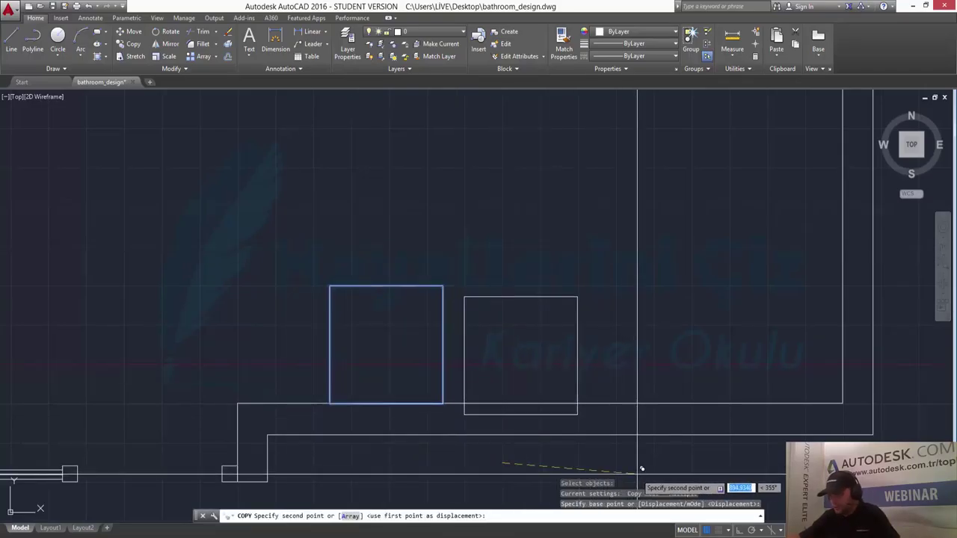
key("F8")
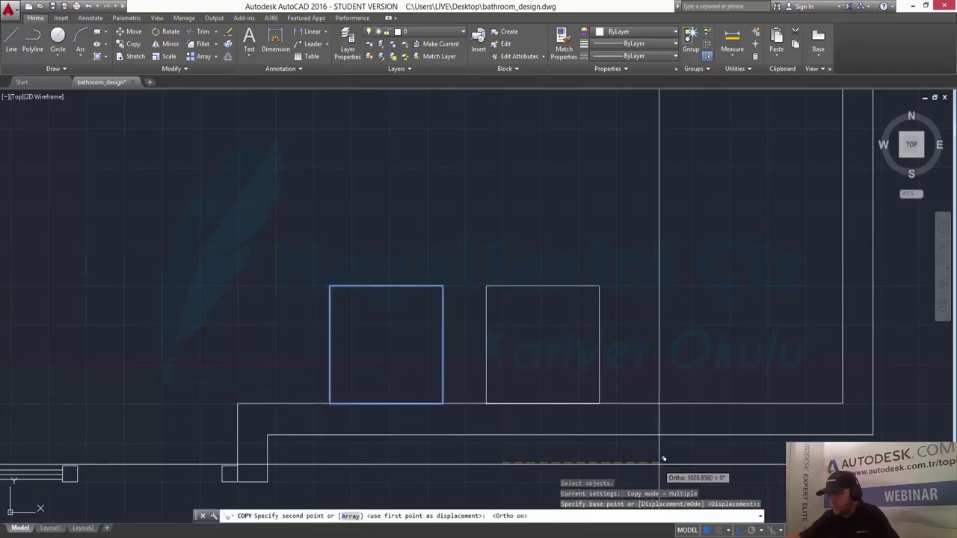
left_click(719, 459)
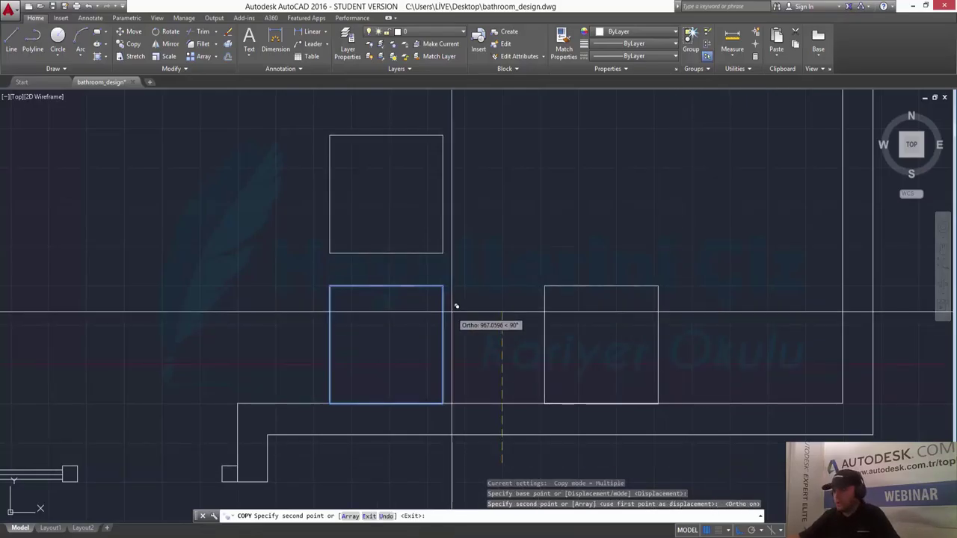
key("Return")
scroll(431, 320, "down", 2)
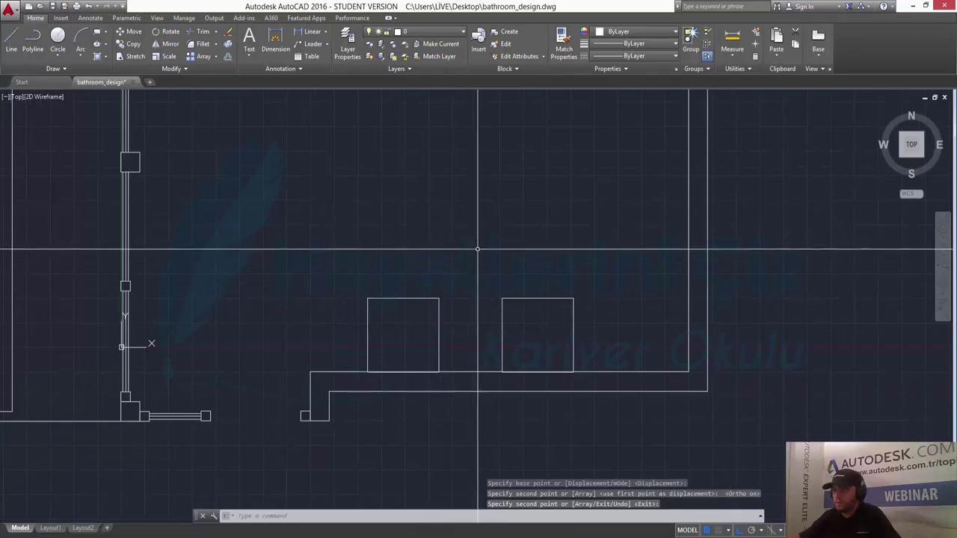
middle_click_drag(476, 247, 476, 289)
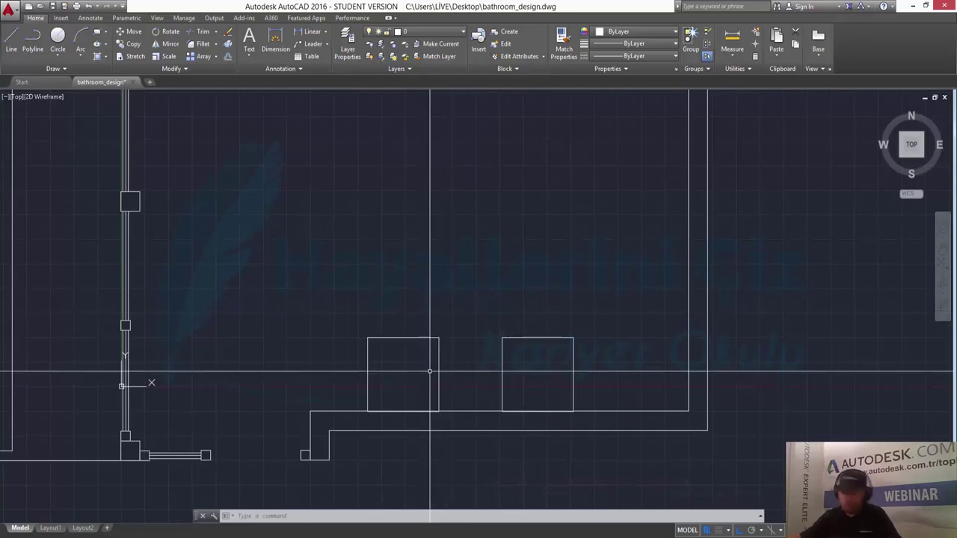
scroll(439, 387, "up", 2)
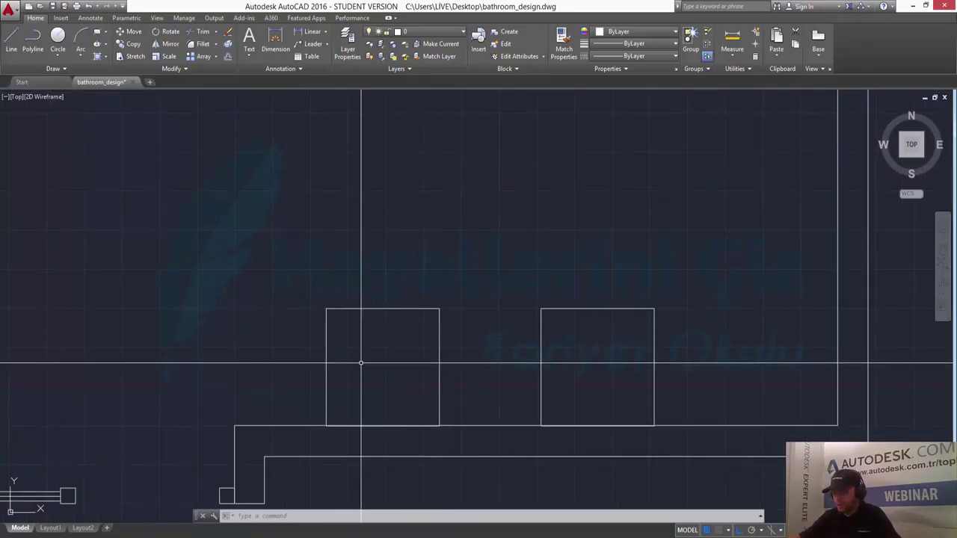
Draw a radius-300 circle centred inside the left square, after cancelling a mistaken first attempt.
type("c")
key("Return")
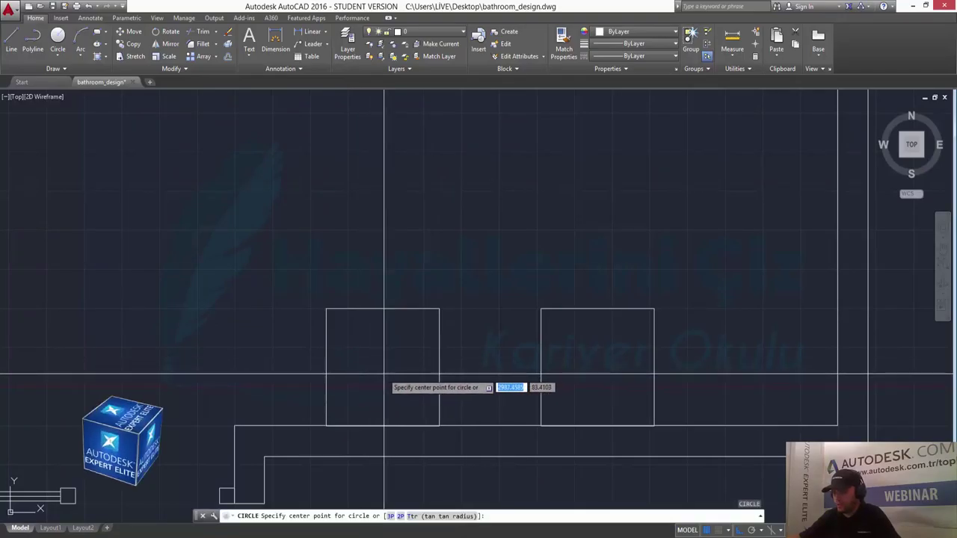
type("300")
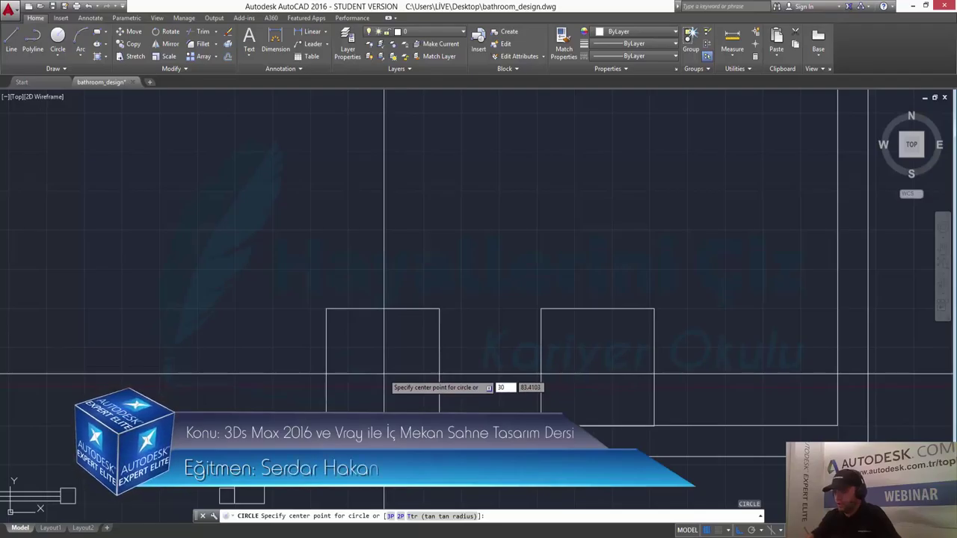
key("Return")
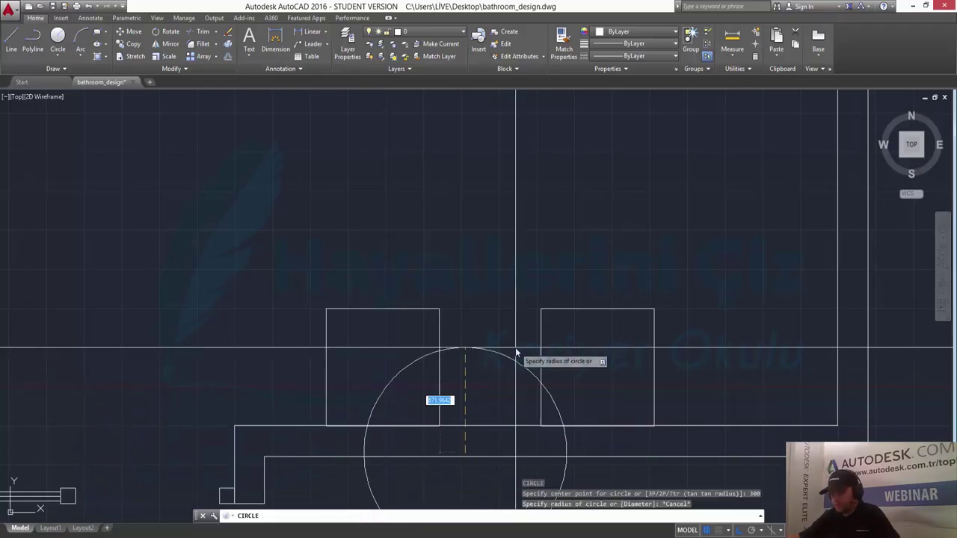
key("Escape")
key("Escape")
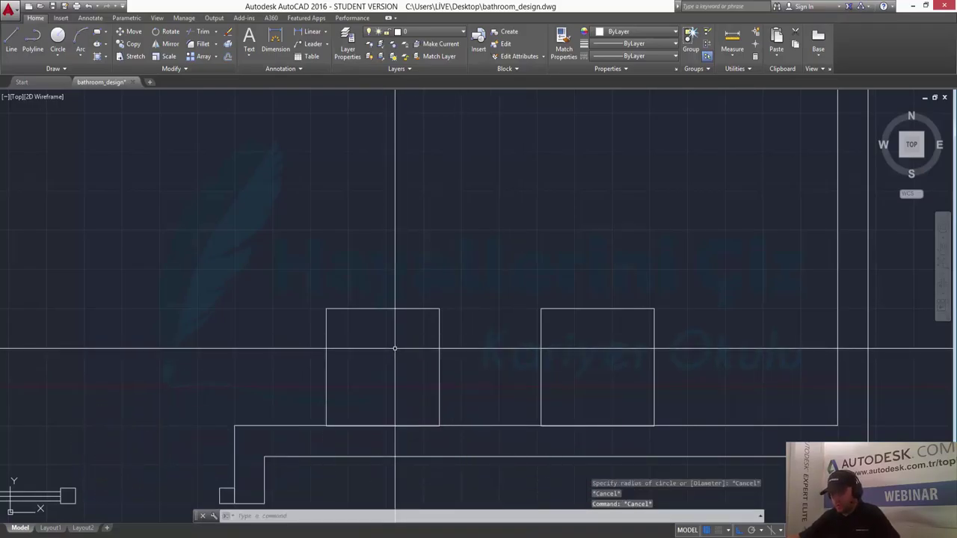
key("Return")
left_click(384, 364)
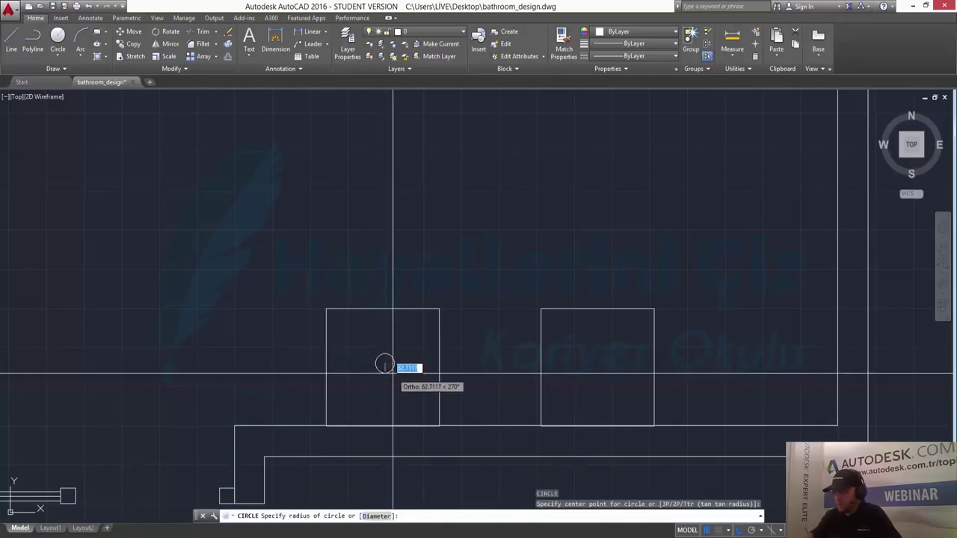
type("00")
key("Return")
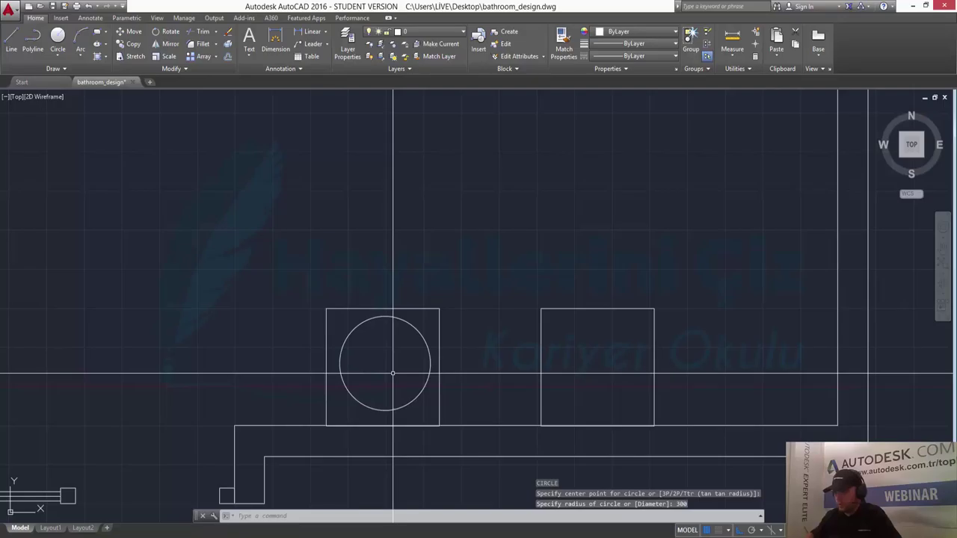
key("Escape")
type("m")
key("Return")
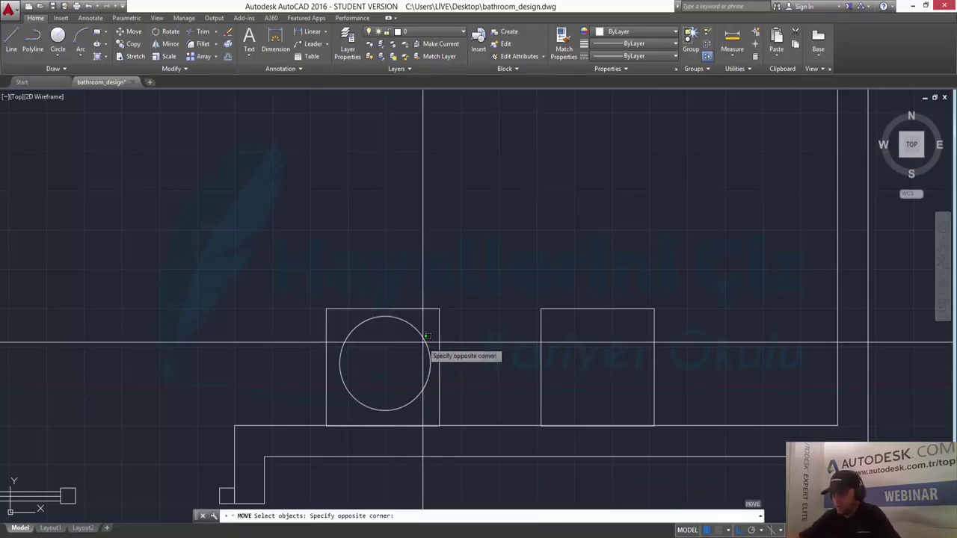
Move the radius-300 circle, with Ortho off, so it sits centred in the left square.
left_click(422, 340)
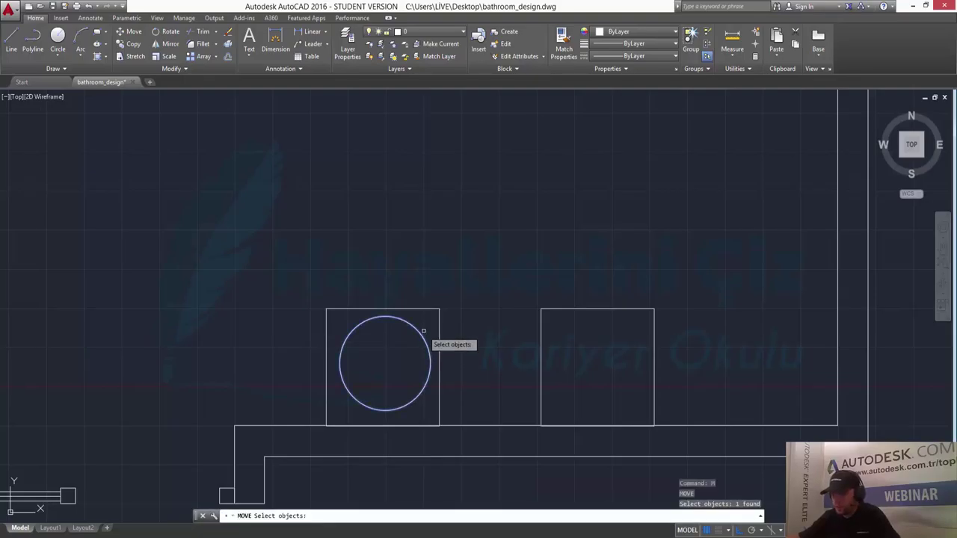
key("Return")
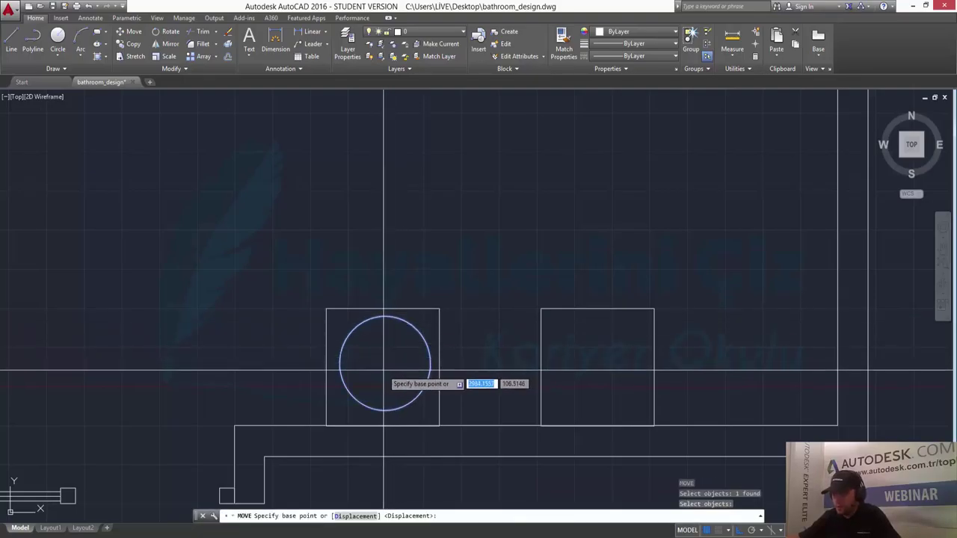
left_click(384, 364)
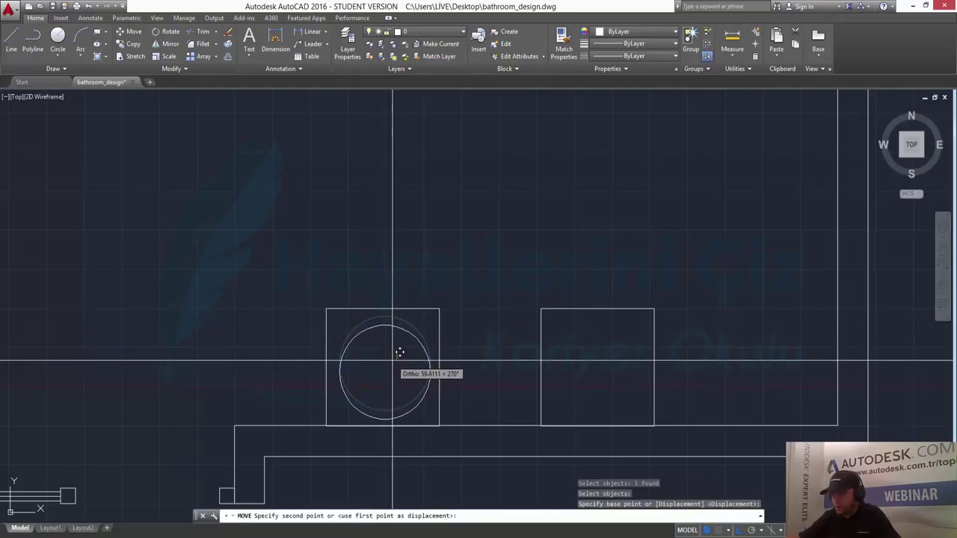
key("F8")
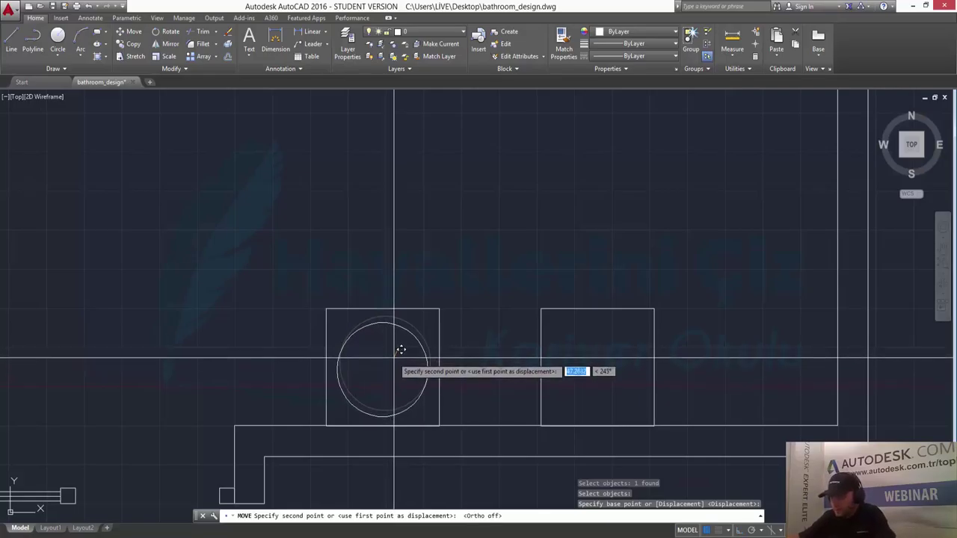
left_click(403, 349)
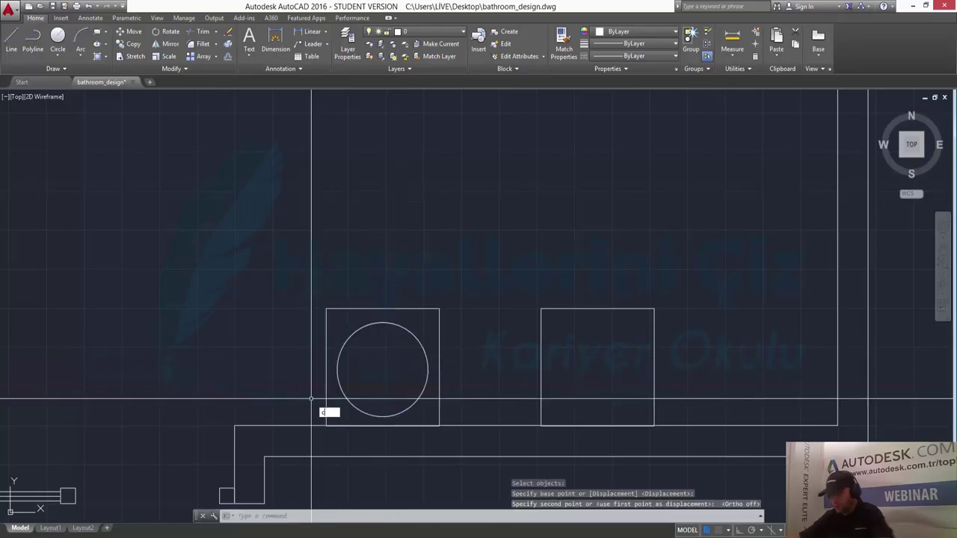
Copy the circle from its centre horizontally into the matching position in the right square.
type("o")
key("Return")
left_click(340, 322)
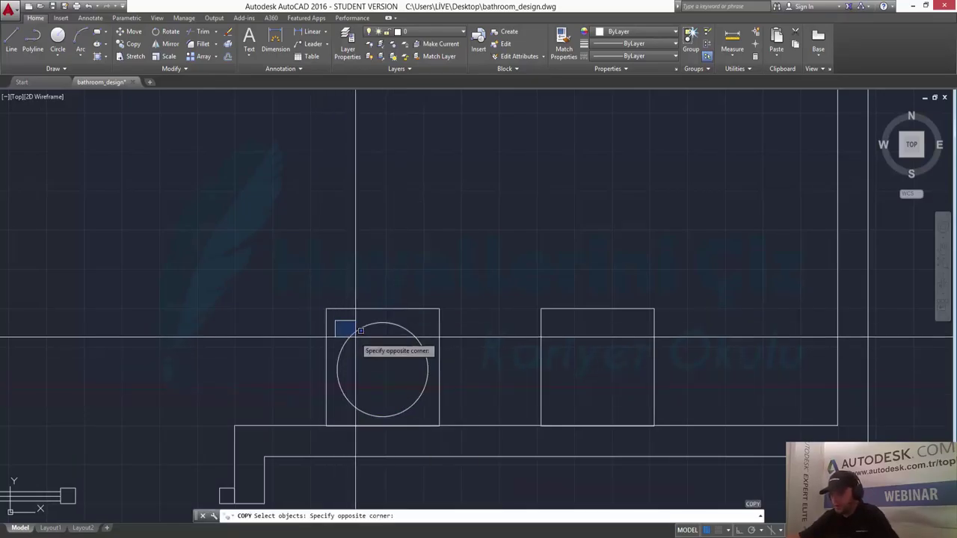
left_click(356, 335)
key("Return")
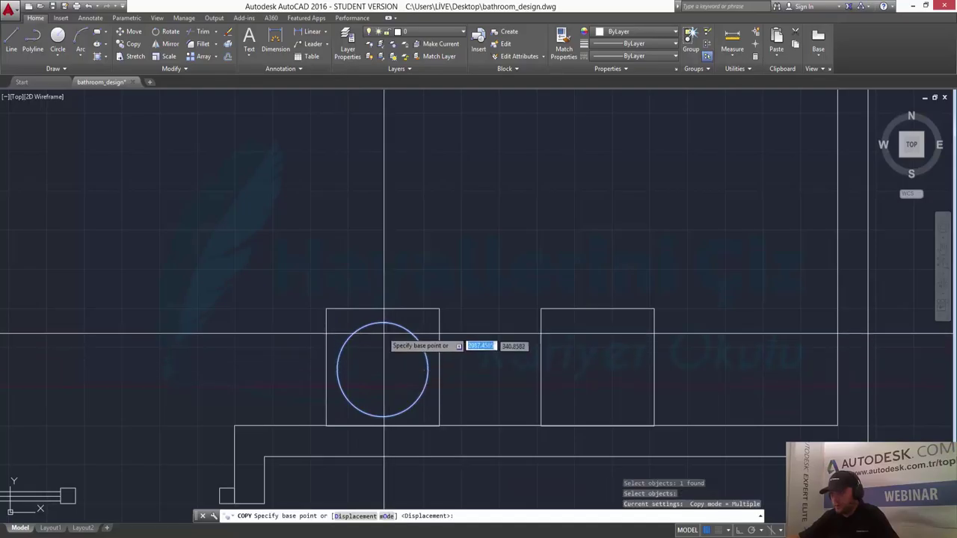
key("F3")
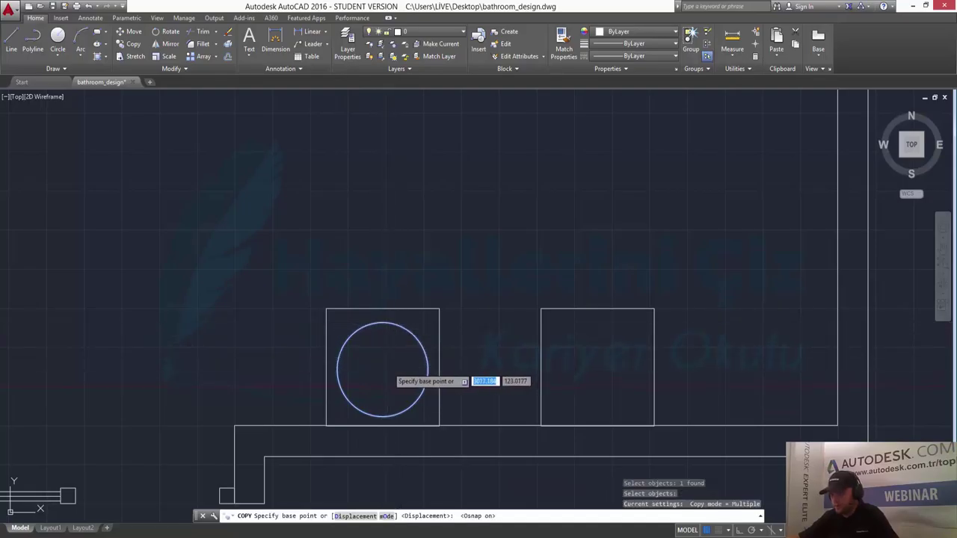
left_click(382, 369)
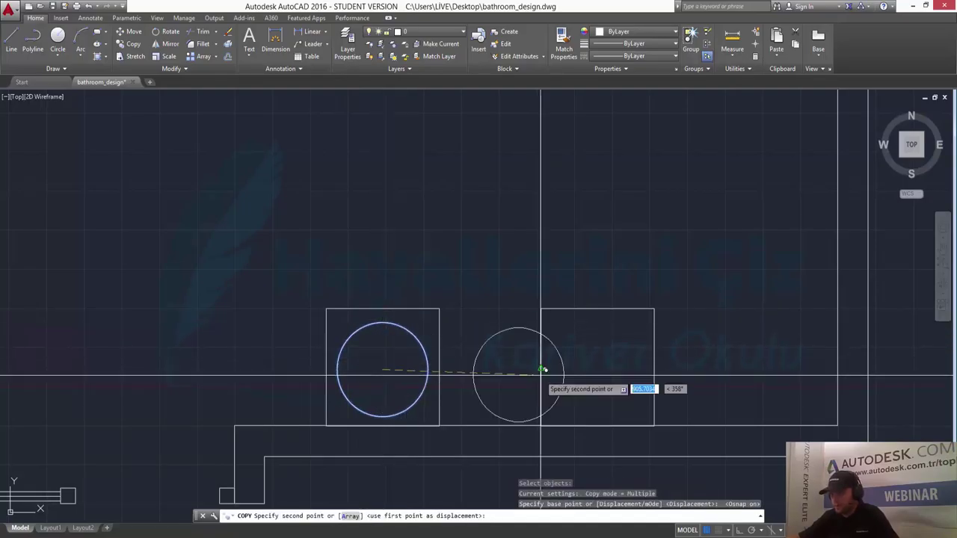
key("F8")
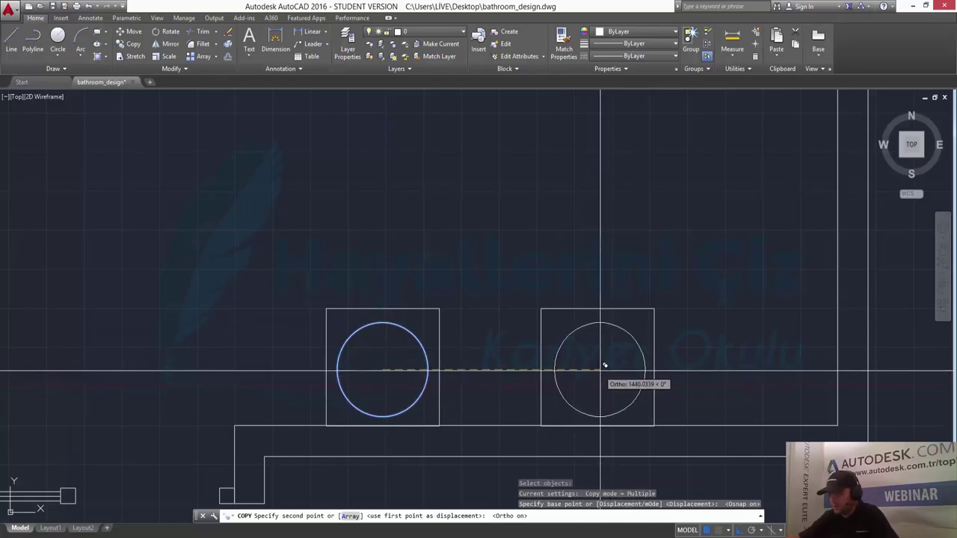
left_click(604, 365)
key("Escape")
key("Escape")
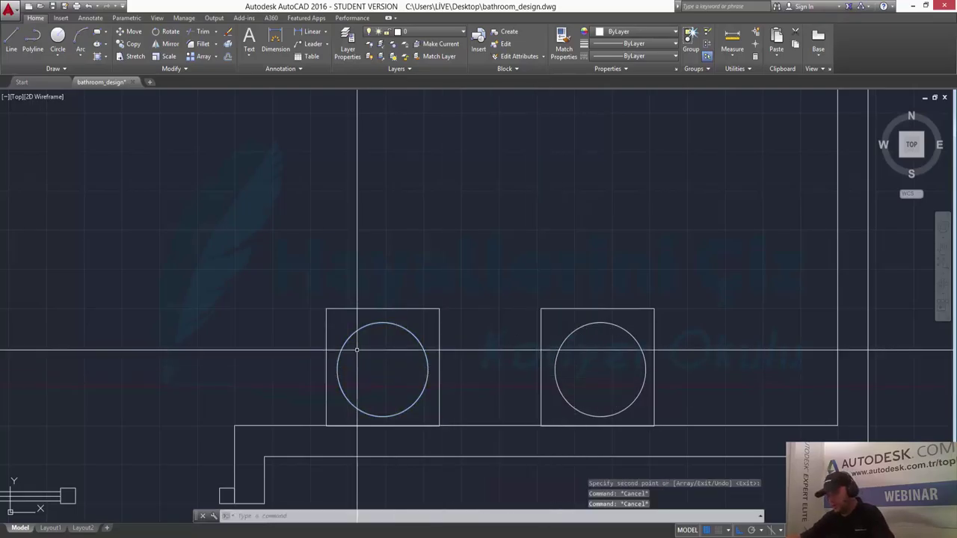
Offset both radius-300 circles inward by 15 to create concentric inner rings.
type("o")
key("Return")
type("15")
key("Return")
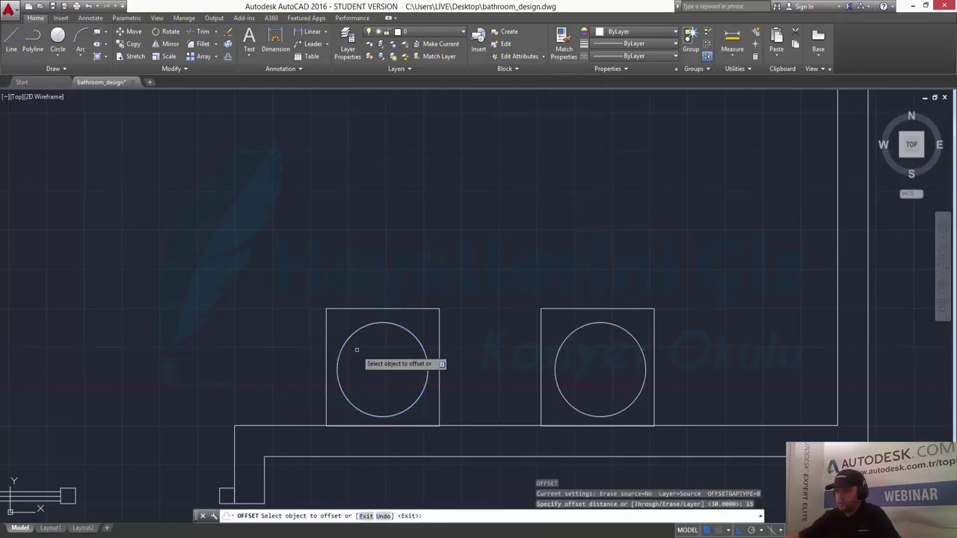
left_click(392, 326)
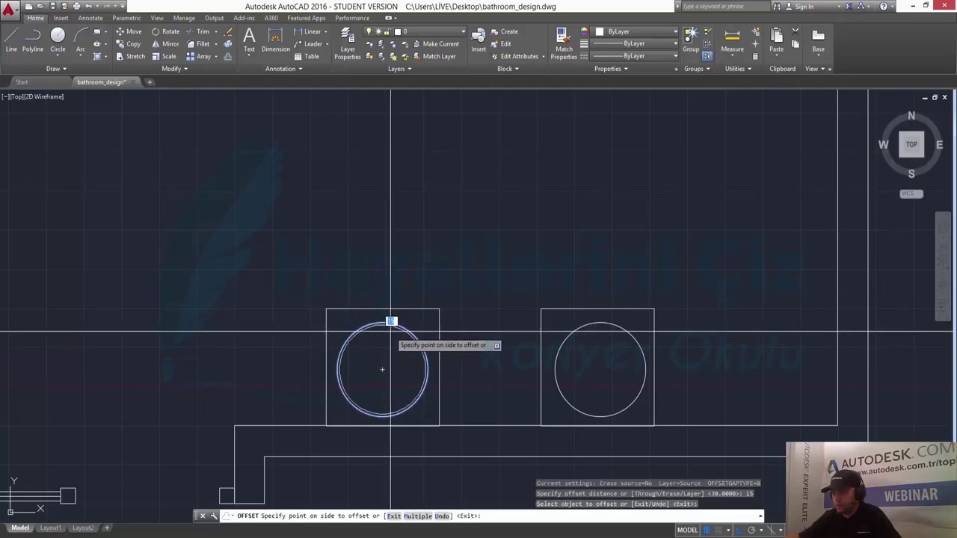
left_click(389, 331)
left_click(613, 327)
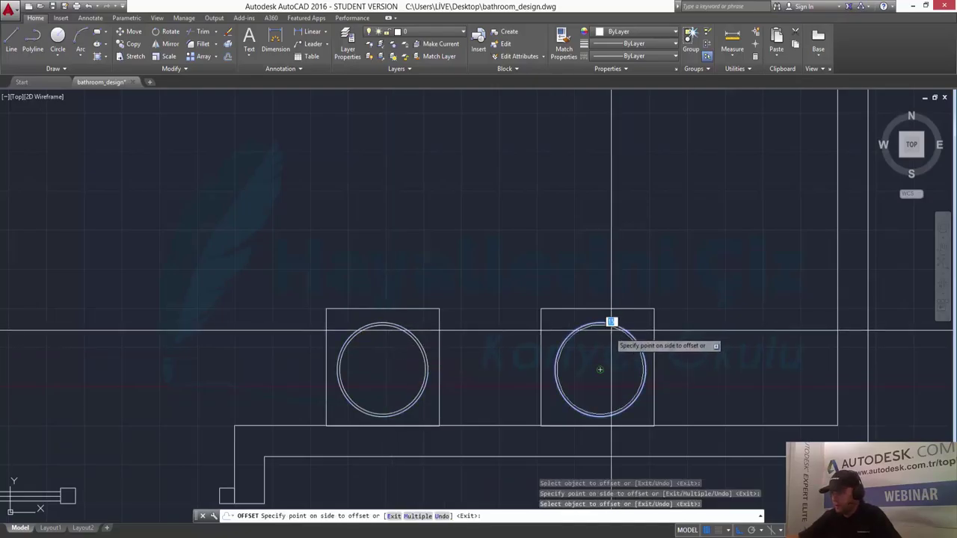
left_click(602, 361)
key("Escape")
key("Escape")
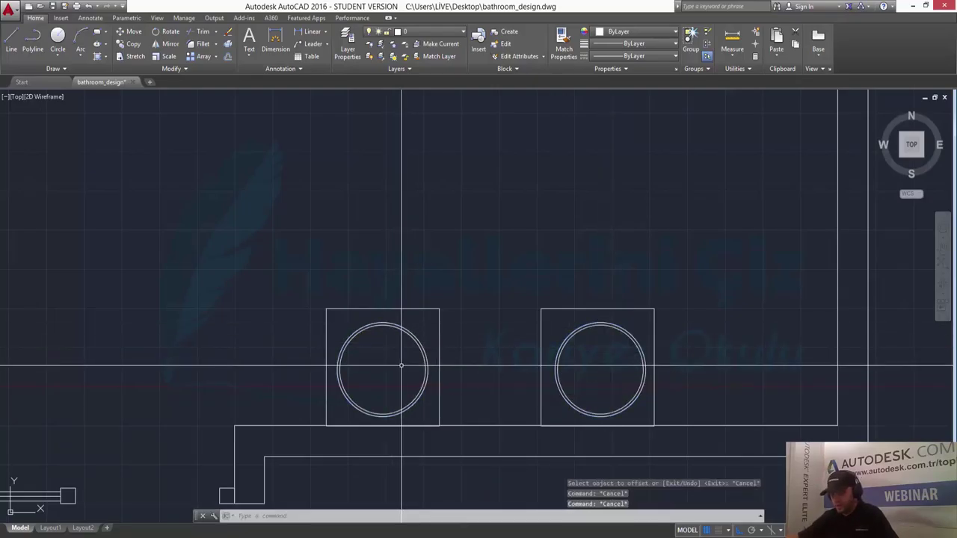
type("c")
Add a small radius-22.5 circle at the centre of each fixture's circles.
key("Return")
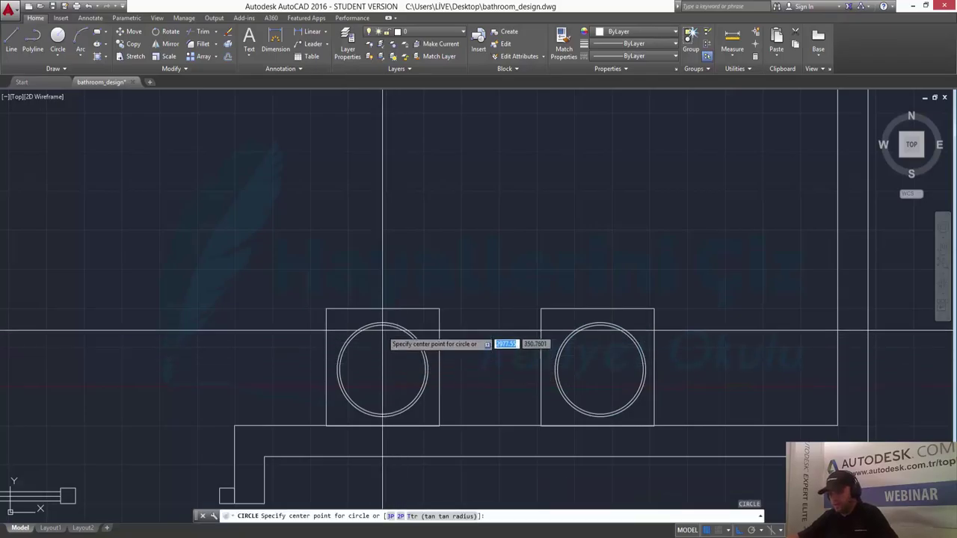
left_click(382, 369)
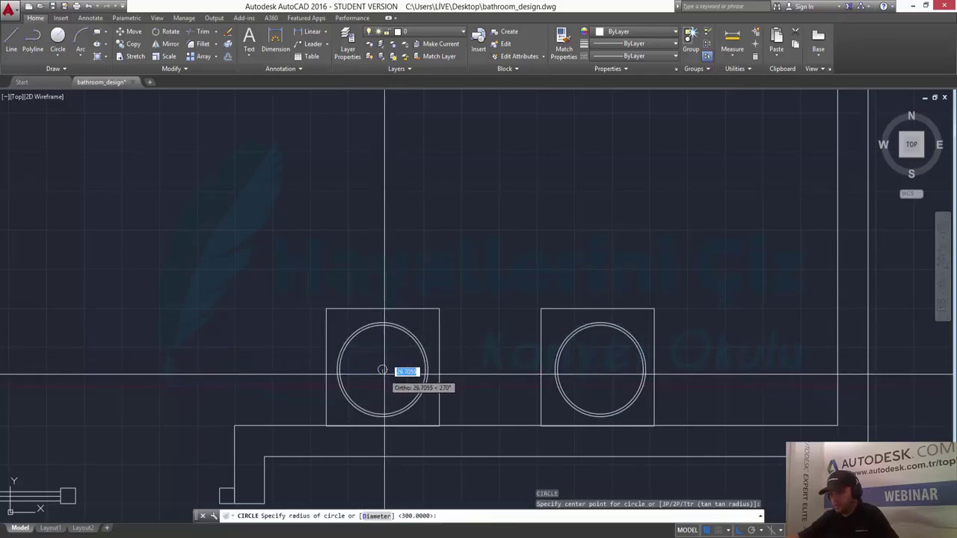
type("22.5")
key("Return")
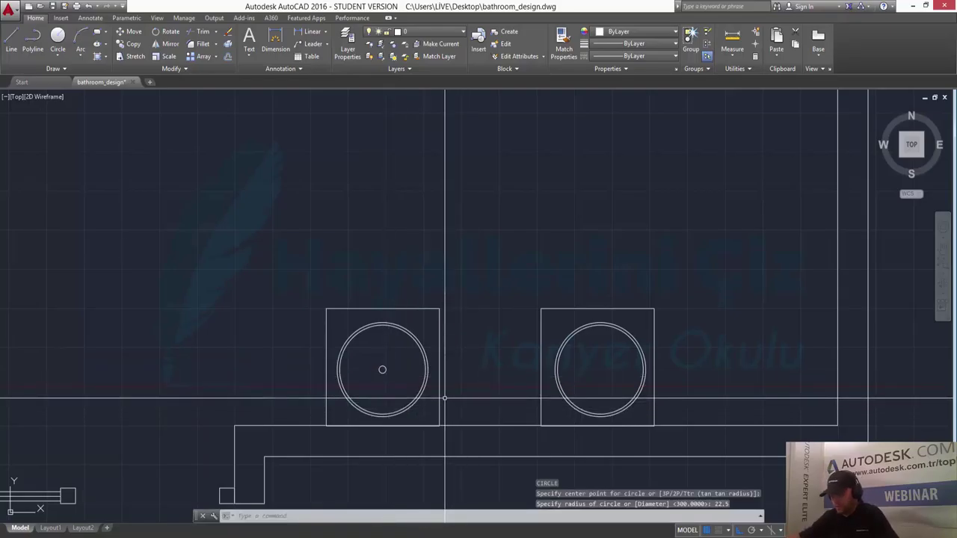
type("c")
key("Return")
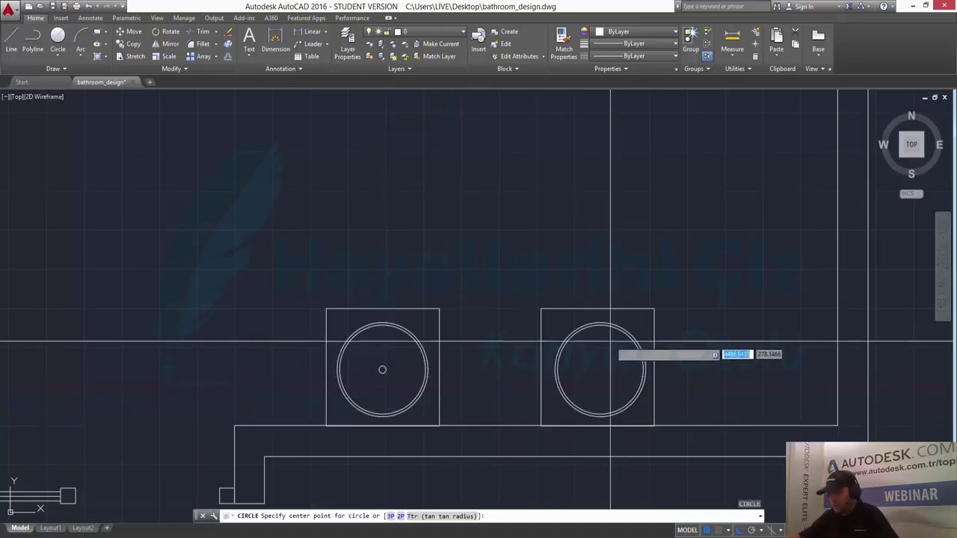
left_click(599, 369)
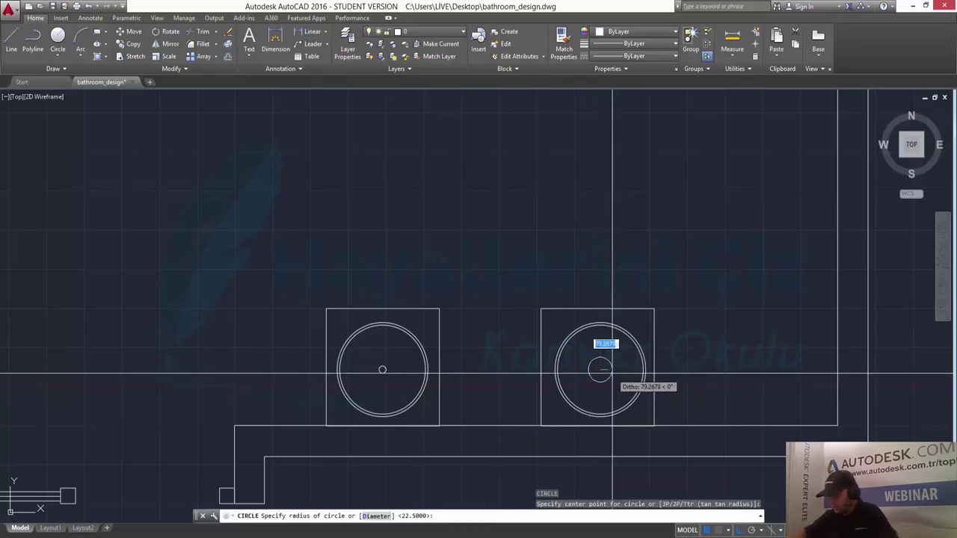
key("Return")
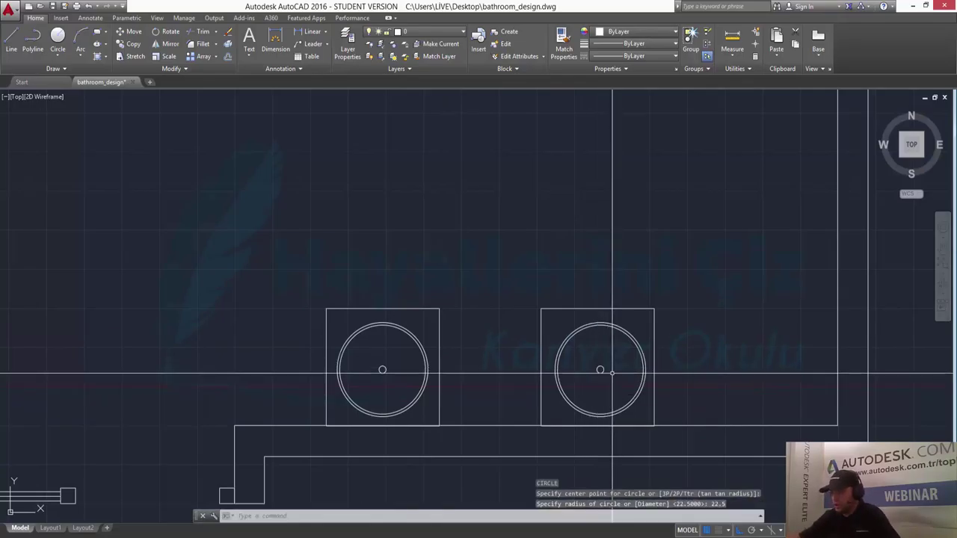
key("Escape")
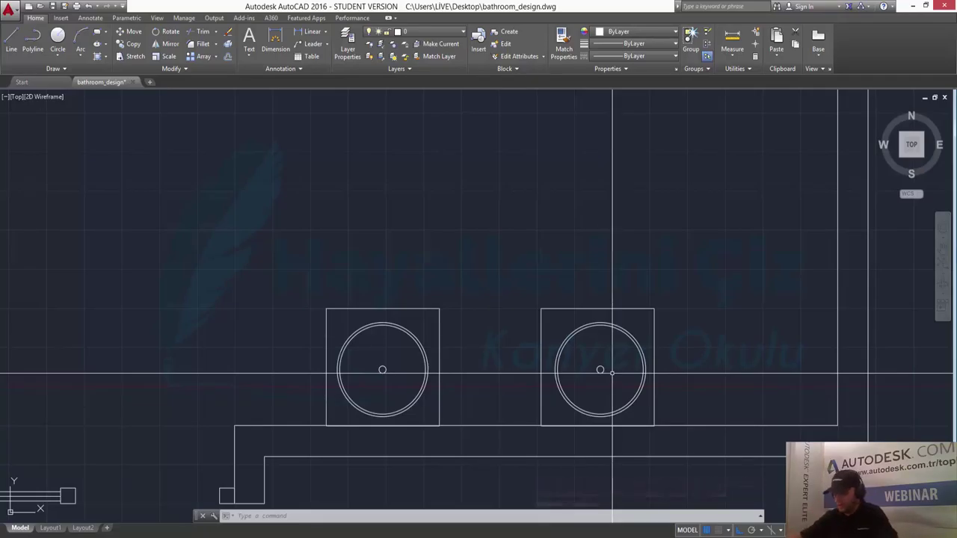
type("m")
key("Return")
Move the right square with its three circles horizontally left, nearer the left square.
left_click(521, 256)
left_click(700, 411)
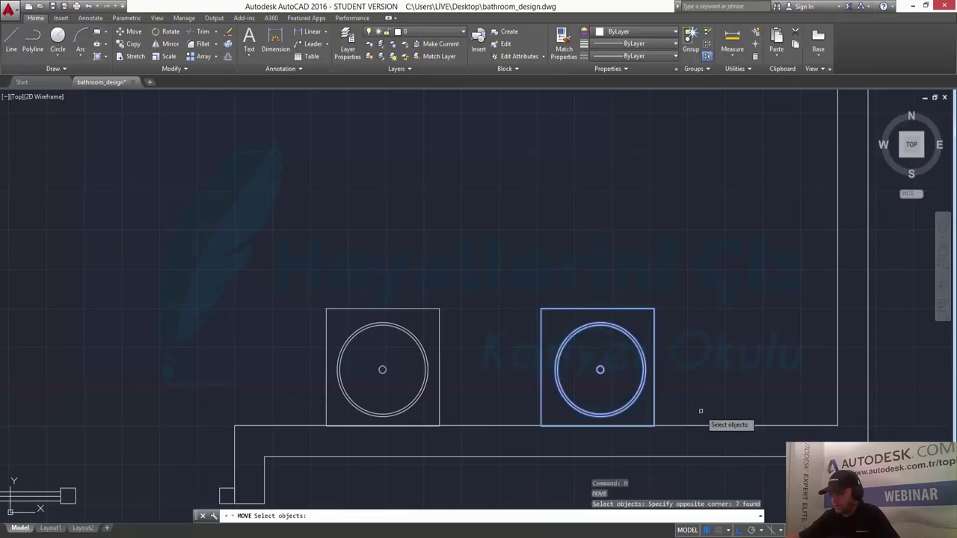
key("Return")
left_click(715, 335)
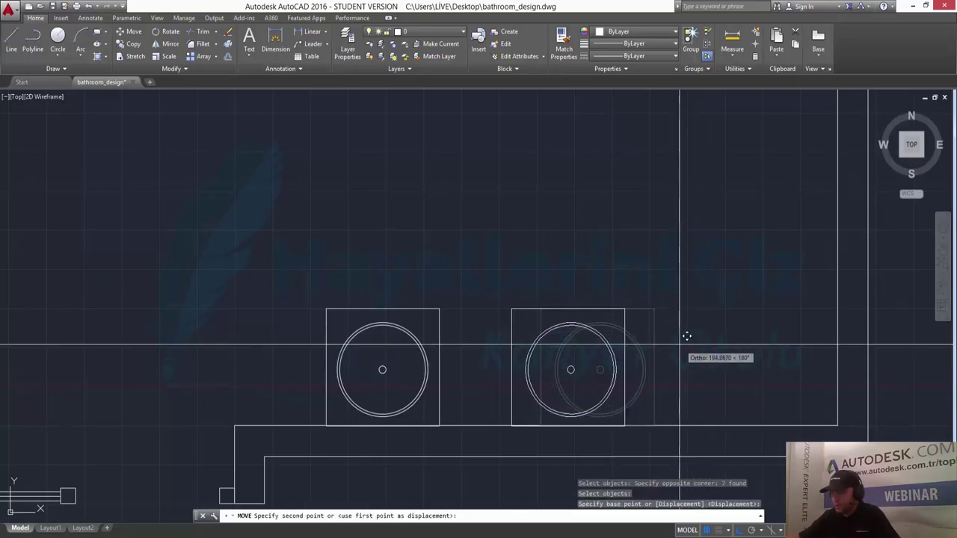
left_click(658, 336)
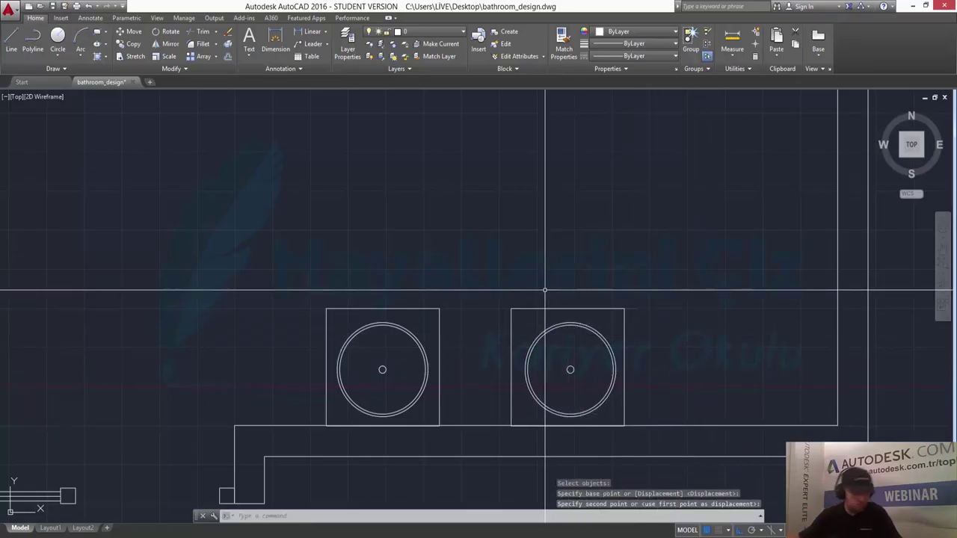
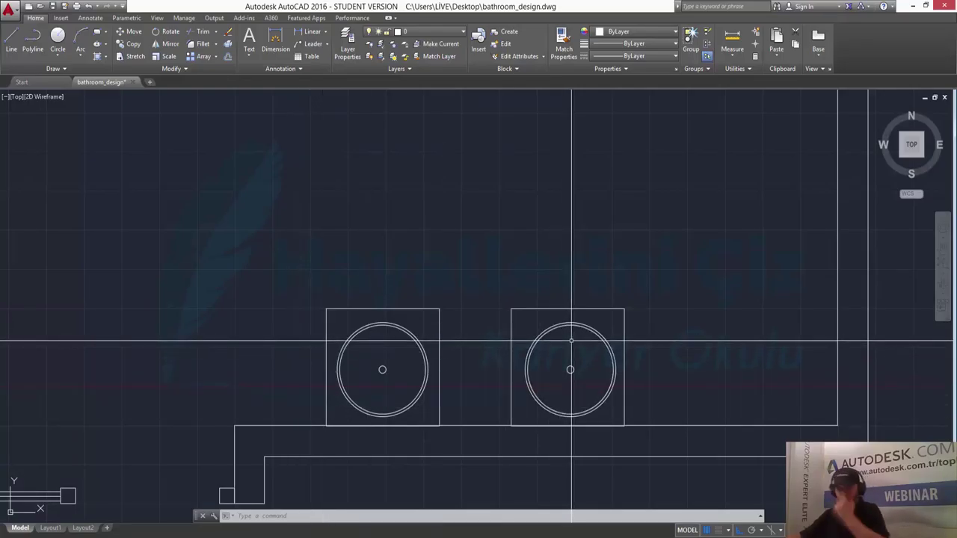
Draw vertical drain lines from the right and left bowl centres down to their squares' bottom edges.
scroll(571, 340, "down", 2)
scroll(599, 403, "up", 2)
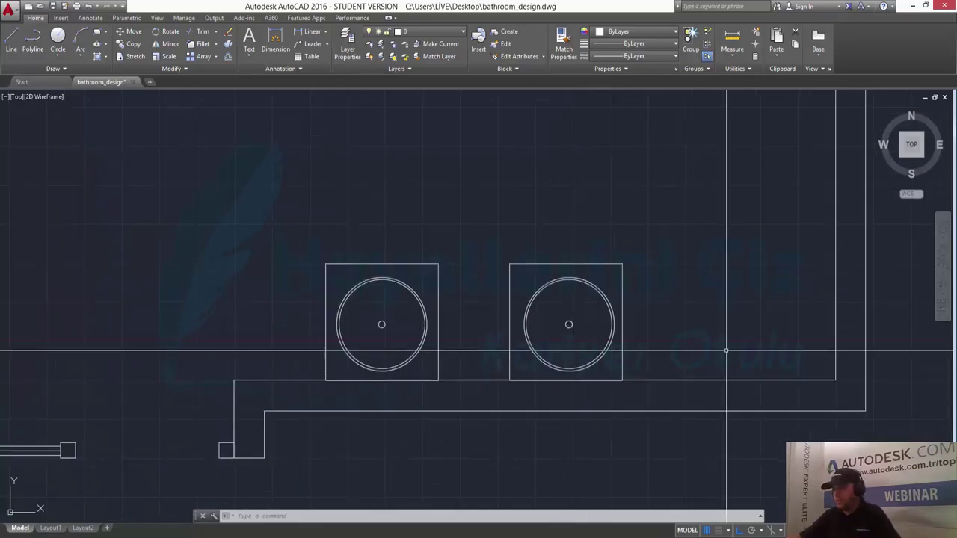
type("l")
key("Return")
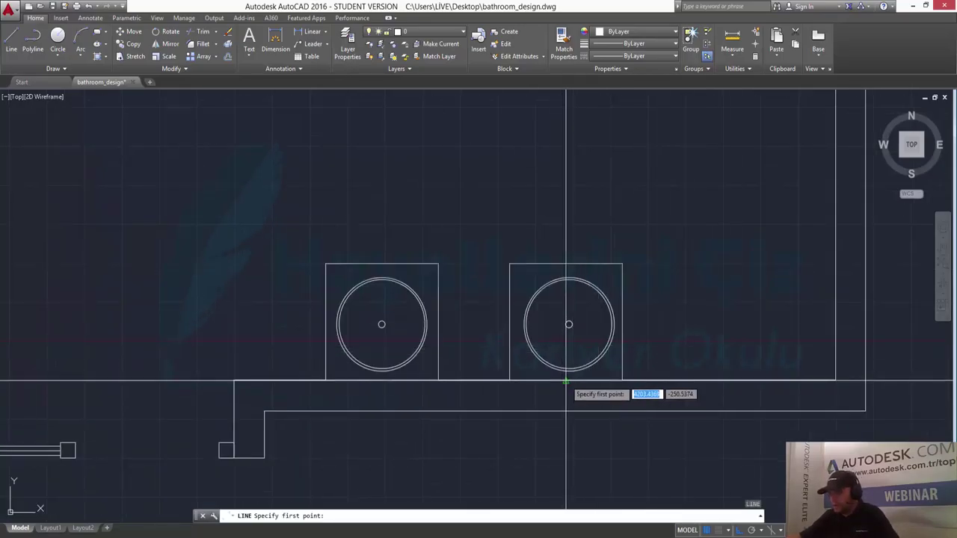
left_click(568, 324)
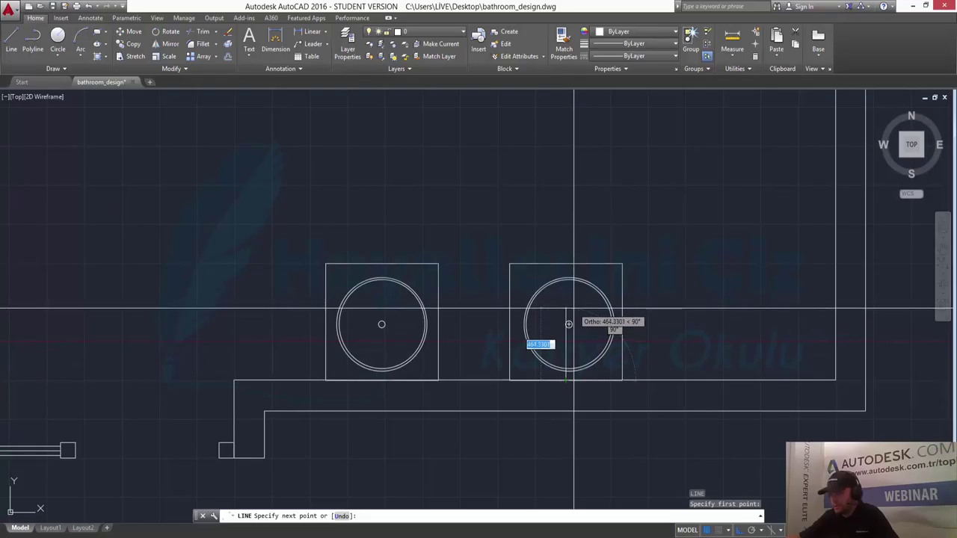
left_click(573, 346)
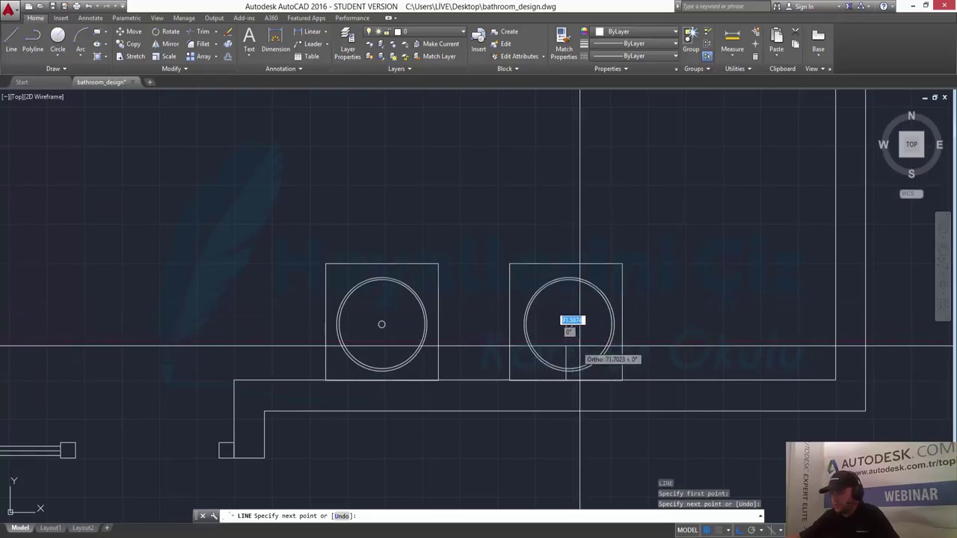
key("Return")
key("Return")
left_click(381, 324)
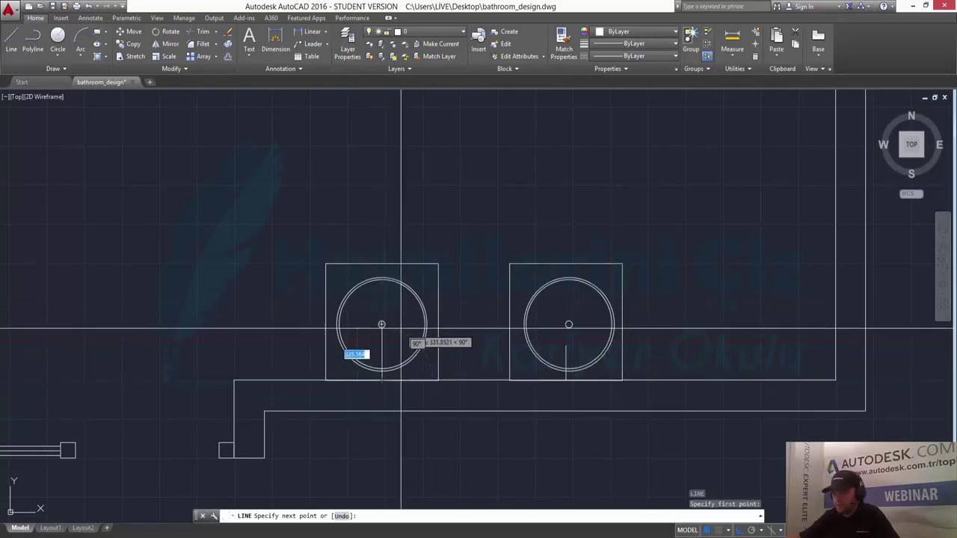
left_click(382, 379)
key("Return")
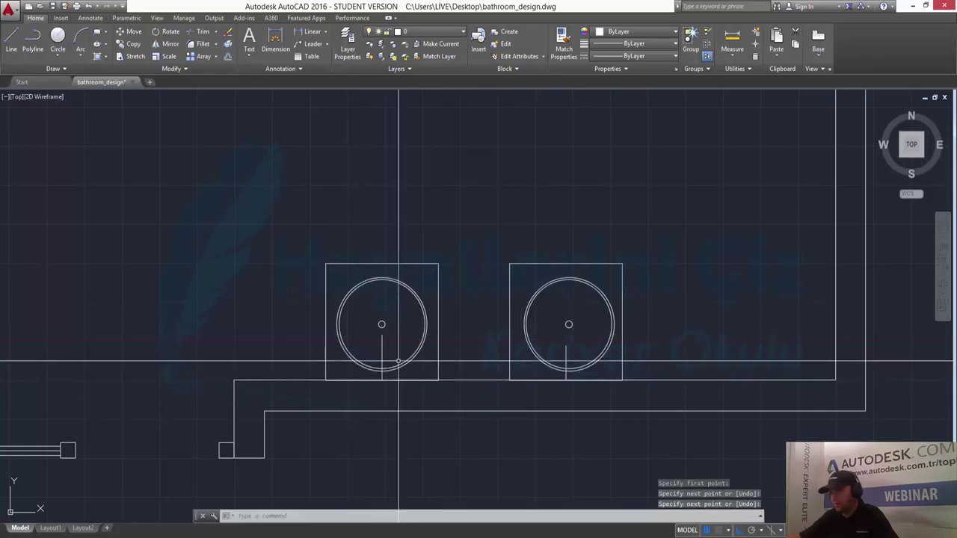
scroll(582, 368, "up", 2)
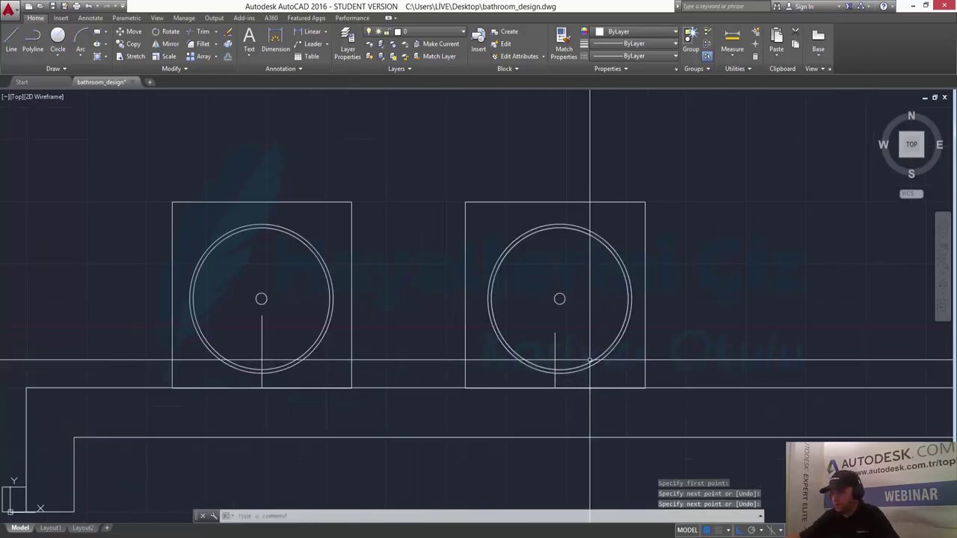
Move the right bowl slightly left so it sits centred in its square.
type("m")
key("Return")
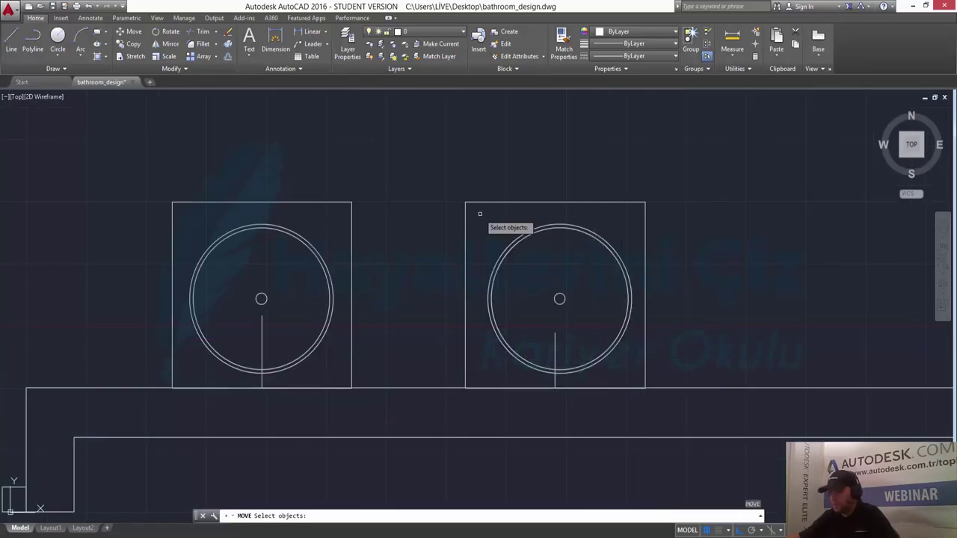
left_click(478, 214)
left_click(632, 367)
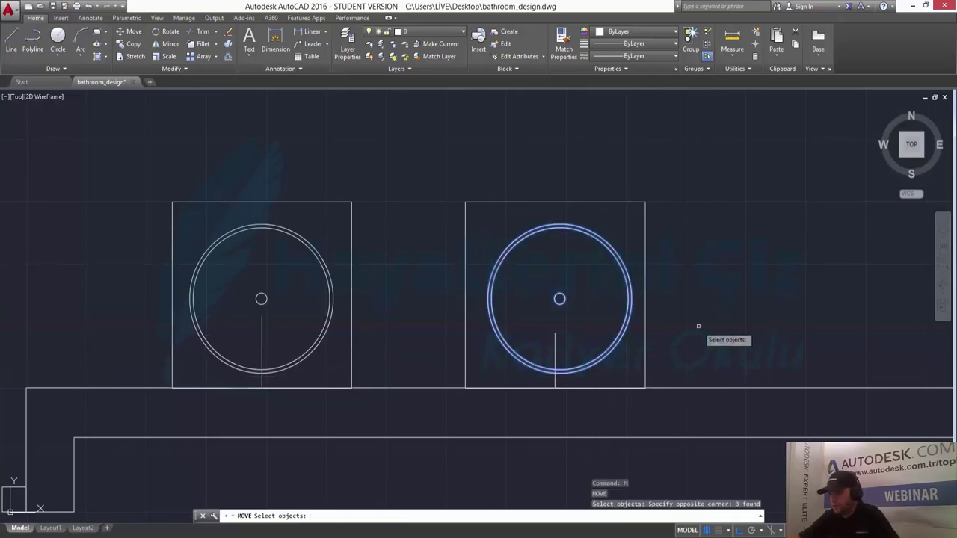
key("Return")
left_click(706, 317)
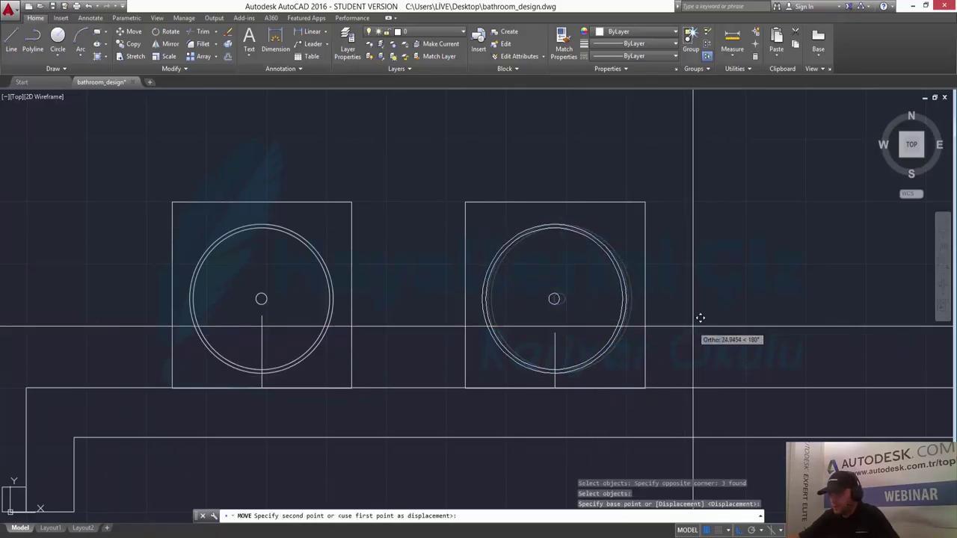
left_click(700, 318)
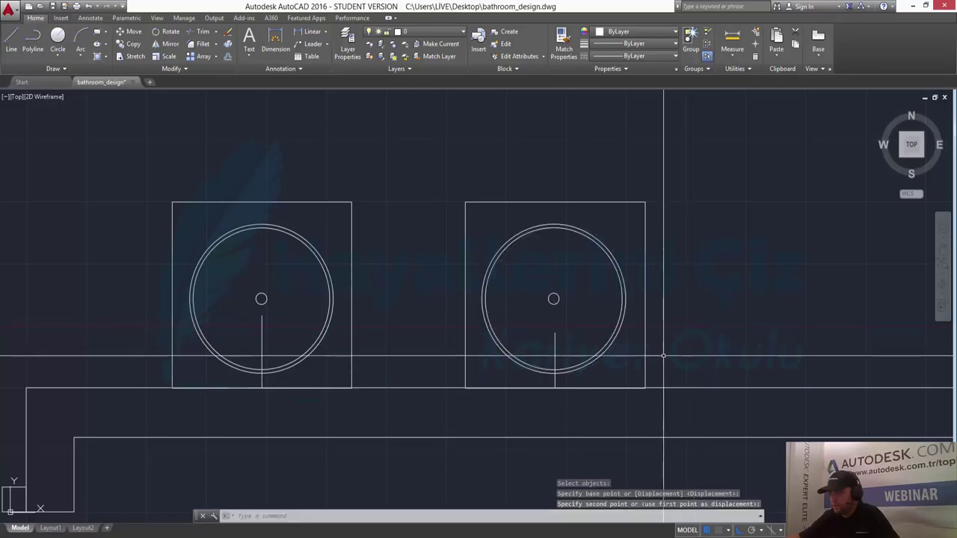
Shift the whole right sink unit, square, bowl and drain line, slightly to the left.
scroll(748, 345, "down", 2)
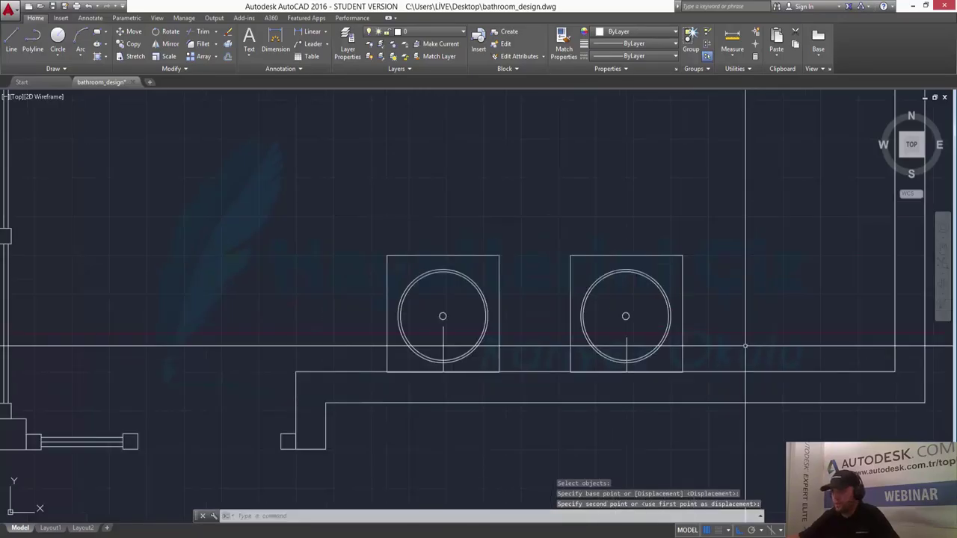
type("m")
key("Return")
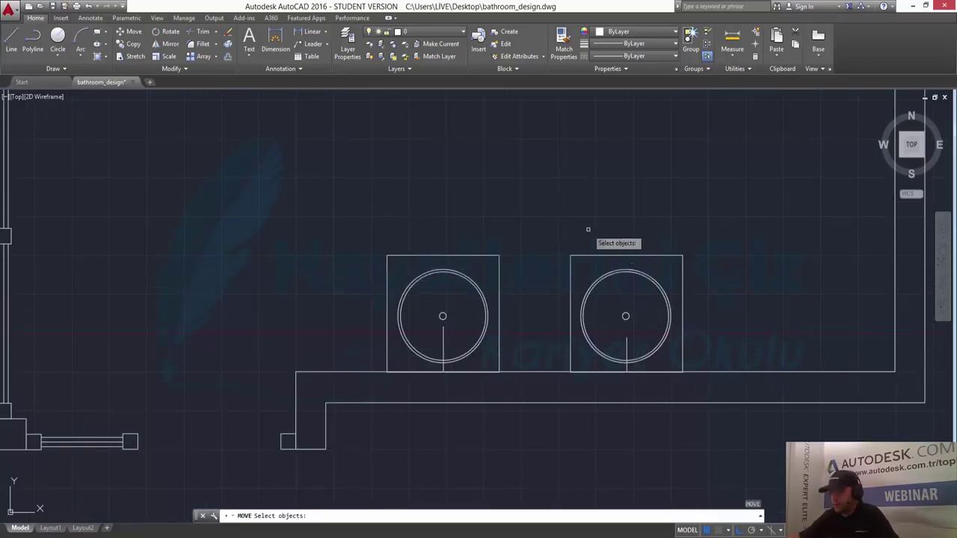
left_click(587, 229)
left_click(562, 267)
left_click(722, 256)
left_click(677, 277)
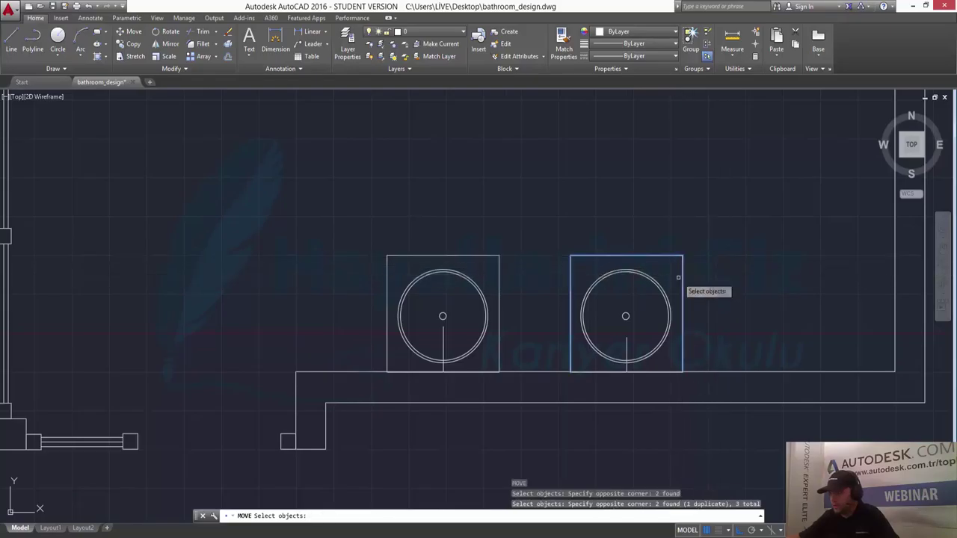
left_click(559, 368)
left_click(722, 390)
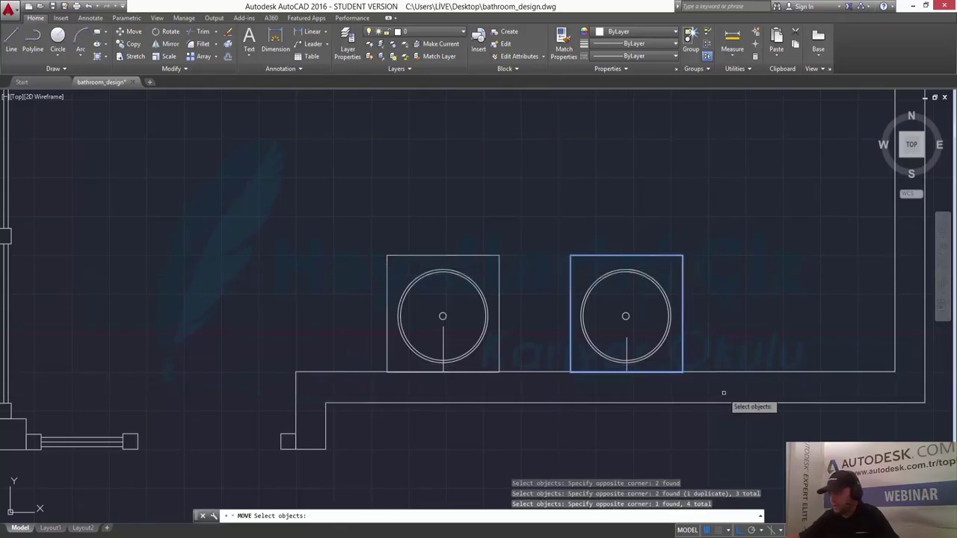
key("Return")
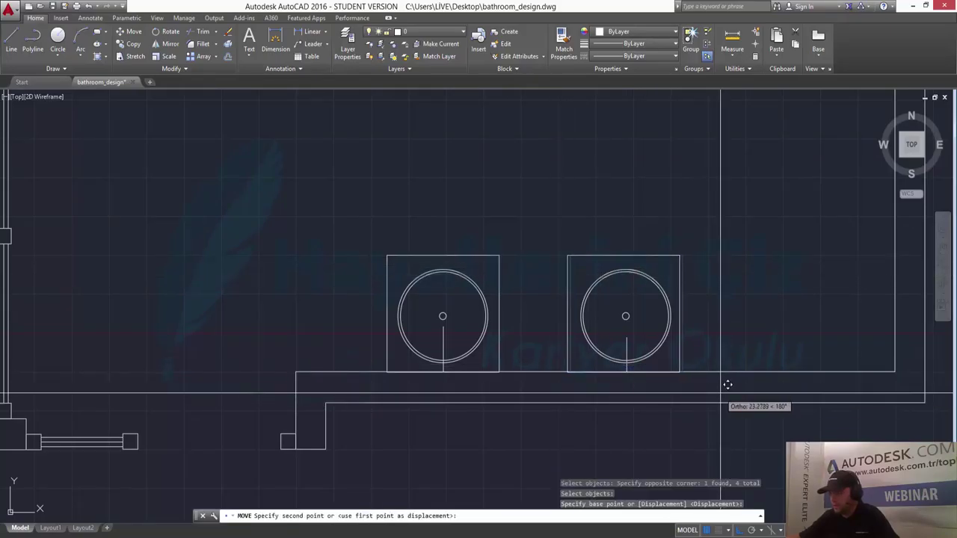
left_click(728, 384)
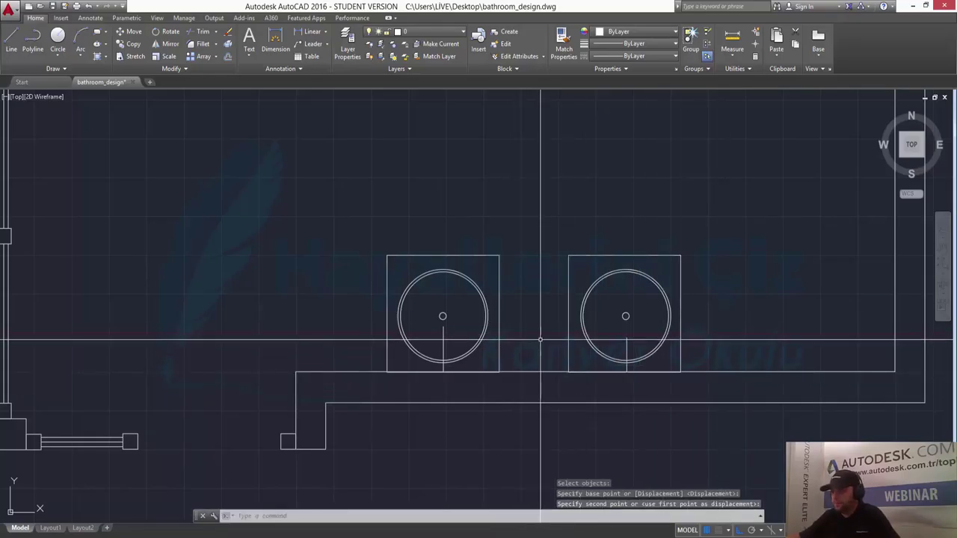
scroll(534, 332, "down", 2)
mouse_move(494, 224)
middle_mouse_down()
mouse_move(548, 281)
mouse_move(521, 313)
mouse_move(512, 360)
middle_mouse_up()
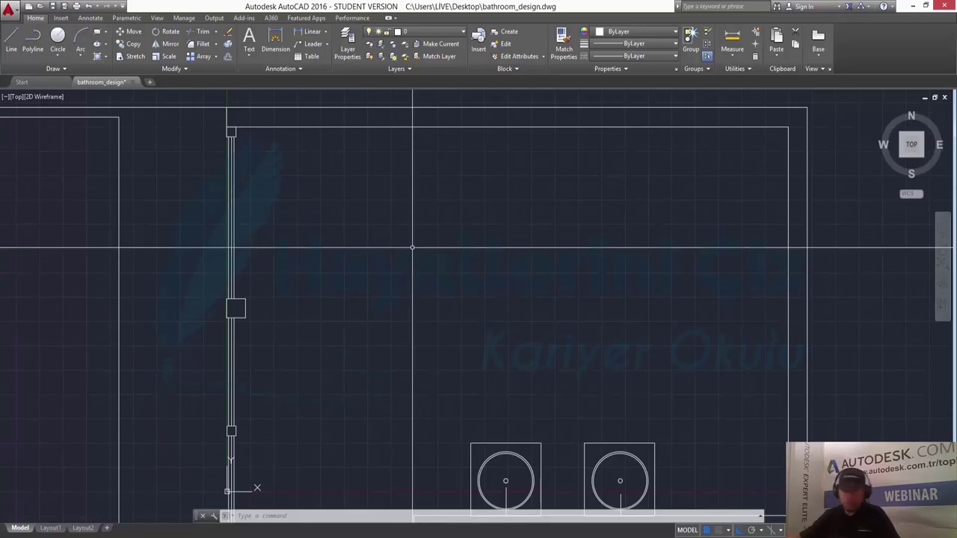
Draw a closed line rectangle above the sinks: 2000 across the top, 1500 down the side.
key("l")
key("Return")
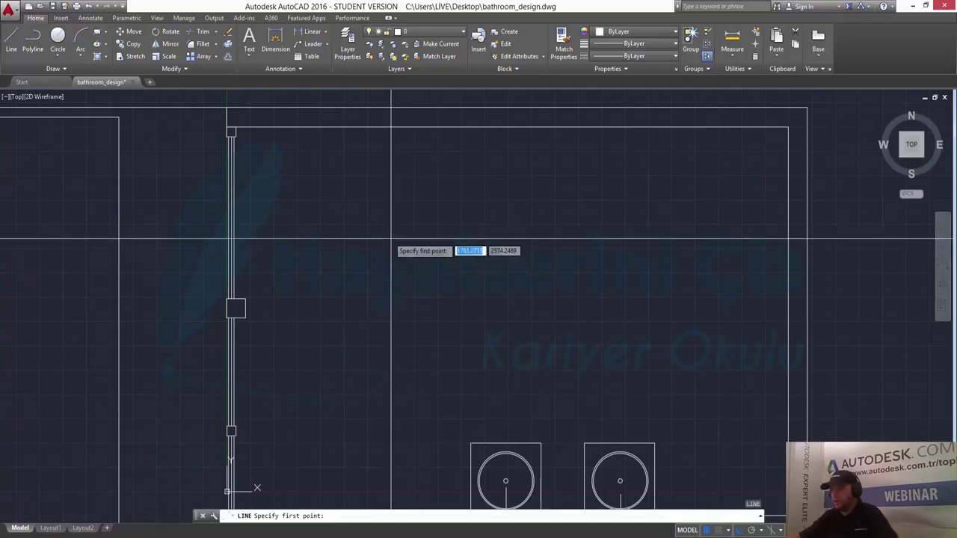
left_click(370, 217)
type("00")
key("Return")
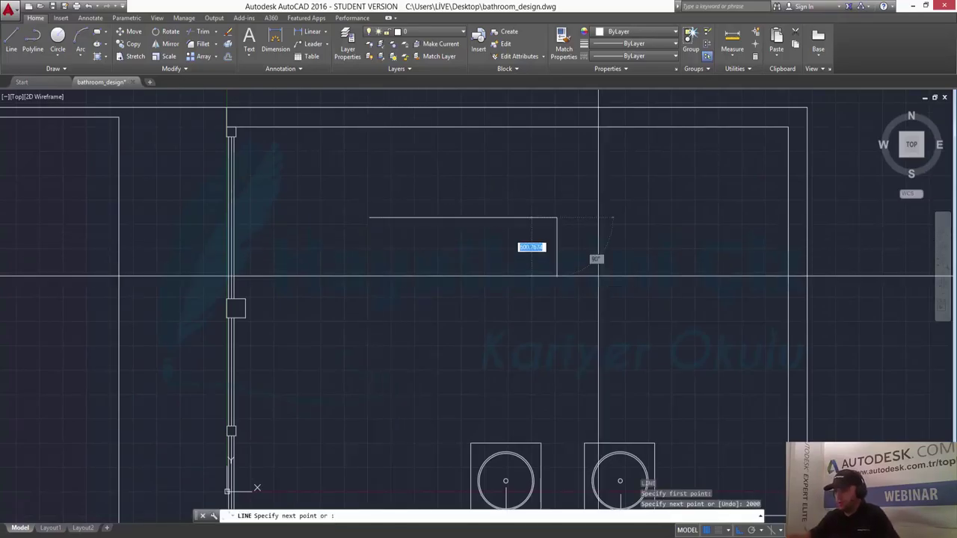
type("1500")
key("Return")
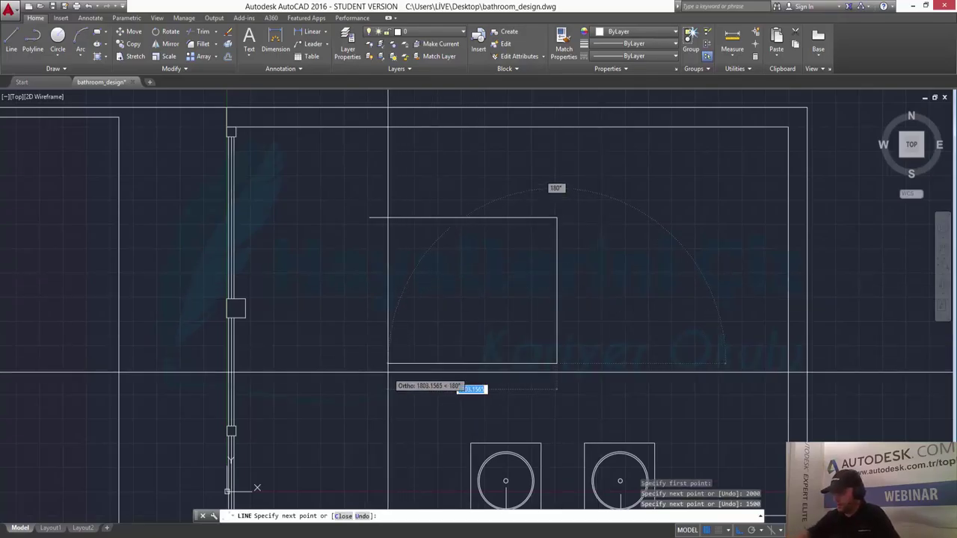
type("2000")
key("Return")
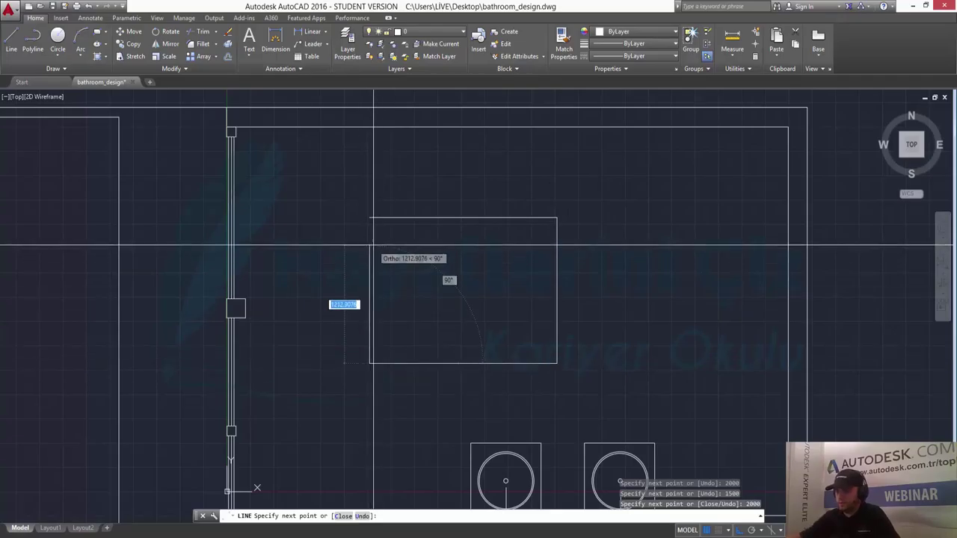
left_click(369, 218)
key("Return")
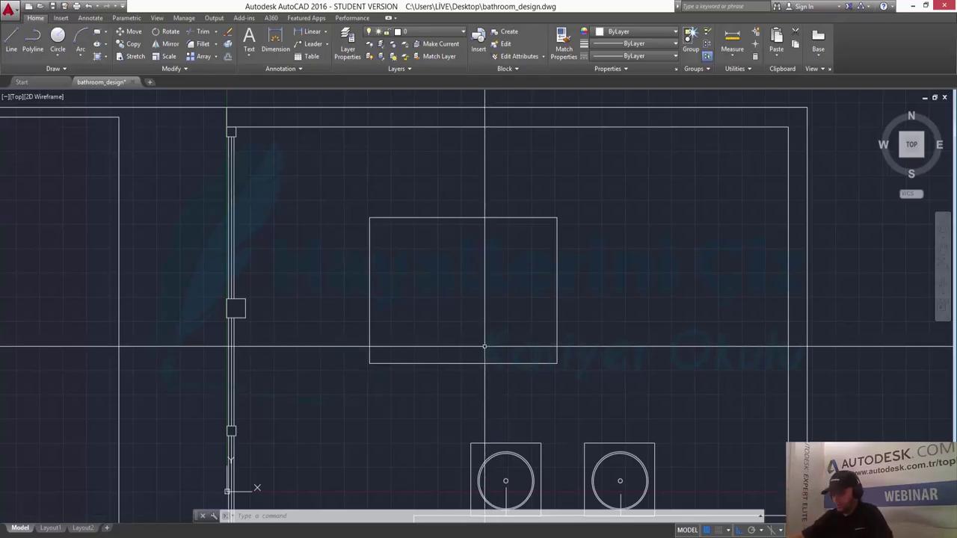
Draw horizontal and vertical centre lines across the rectangle between its edge midpoints.
key("l")
key("Return")
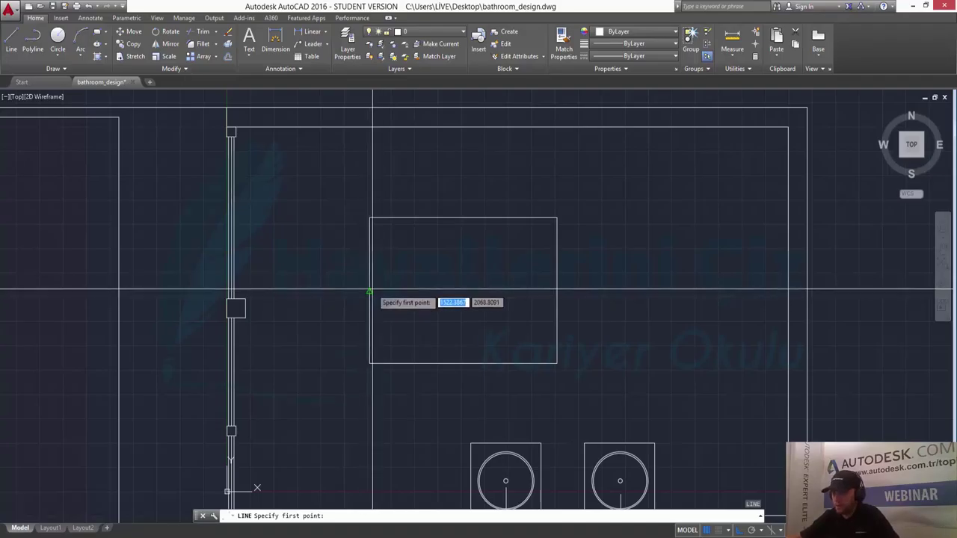
left_click(370, 289)
left_click(556, 290)
key("Return")
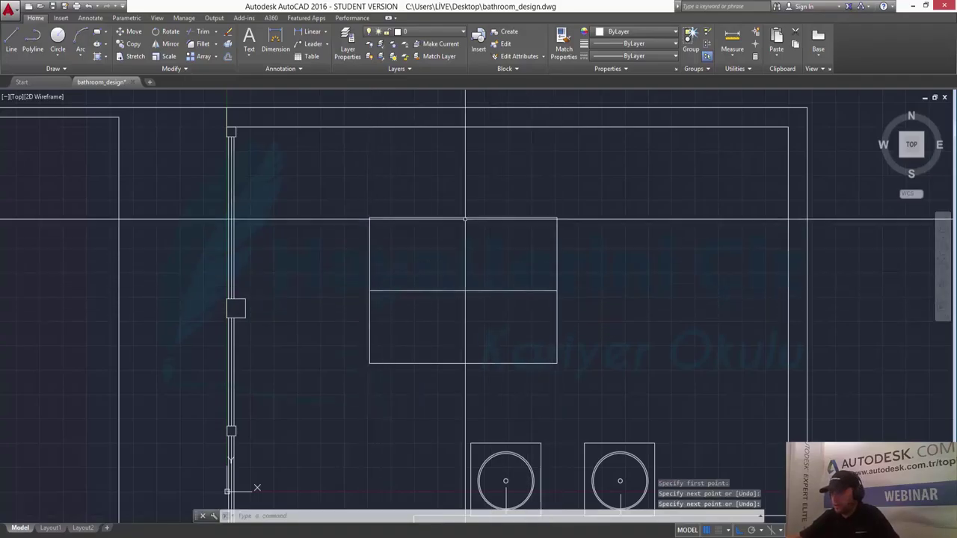
key("Return")
left_click(465, 219)
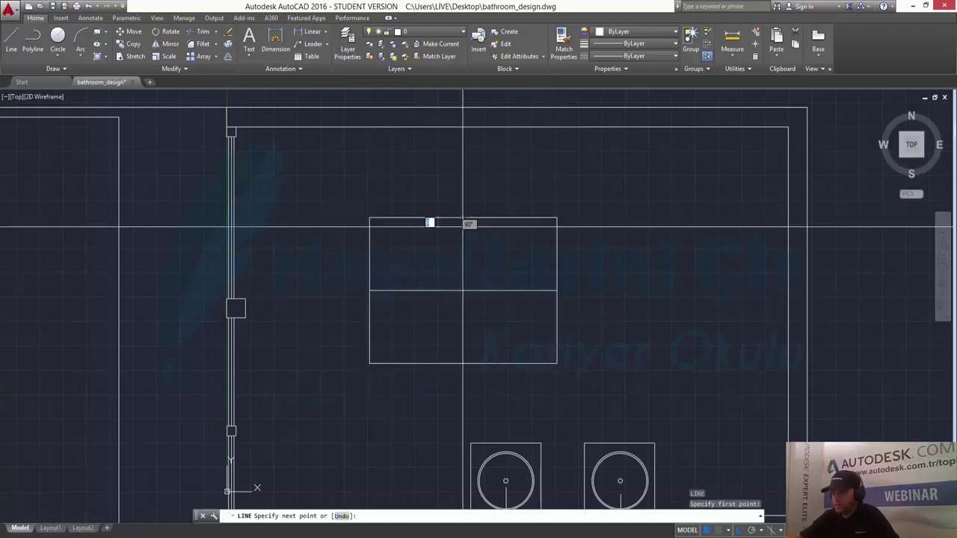
left_click(464, 364)
key("Escape")
key("Escape")
key("Escape")
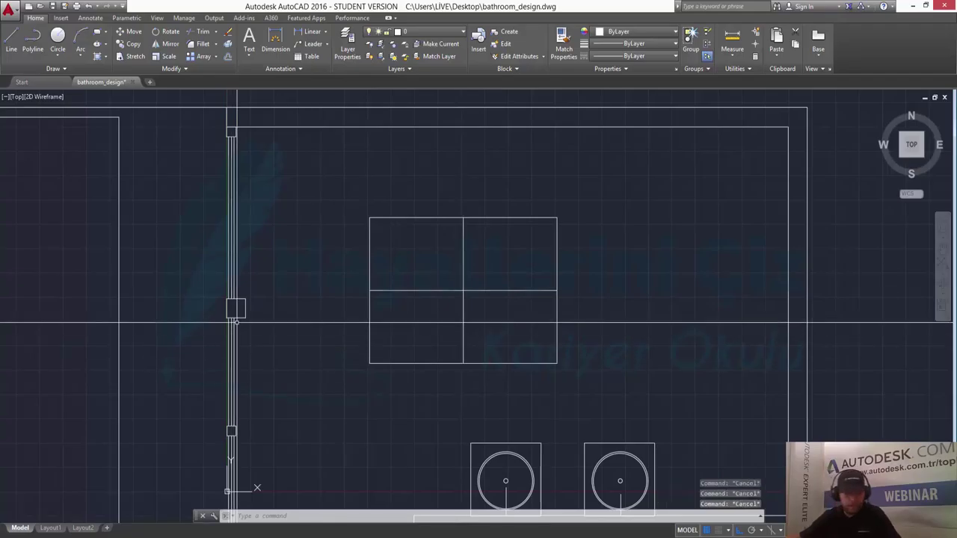
Offset the rectangle's left edge 300 inward, after abandoning tries at 40 and 450.
type("o")
key("Return")
type("40")
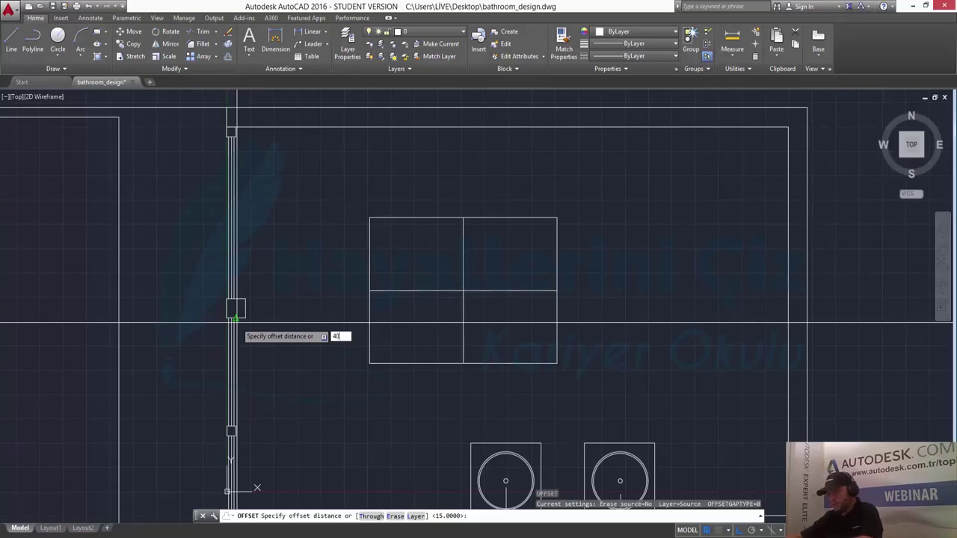
key("Return")
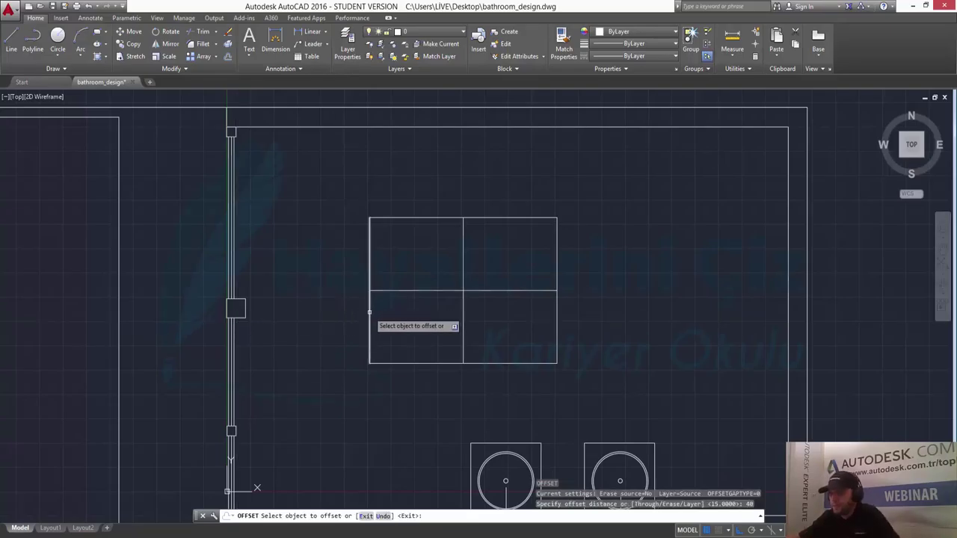
left_click(369, 313)
key("Escape")
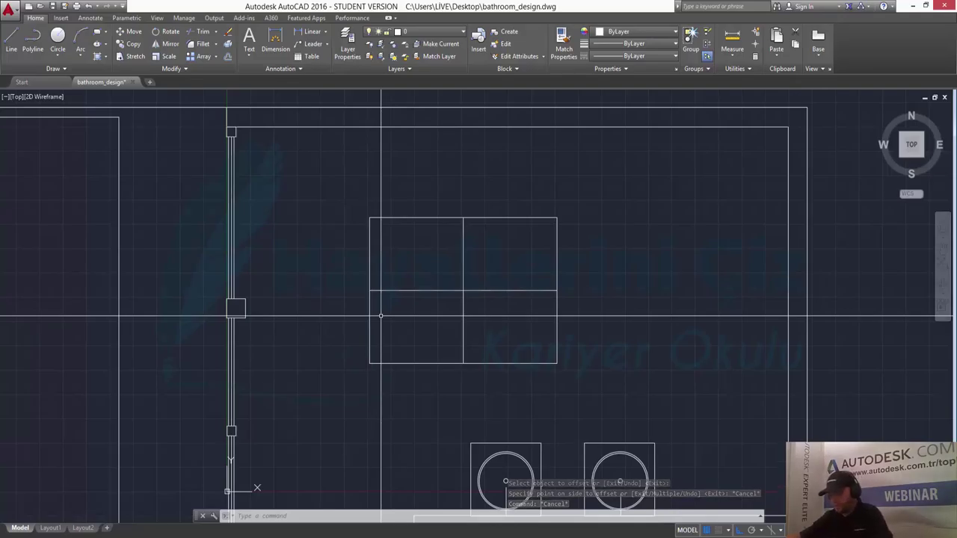
key("Return")
type("450")
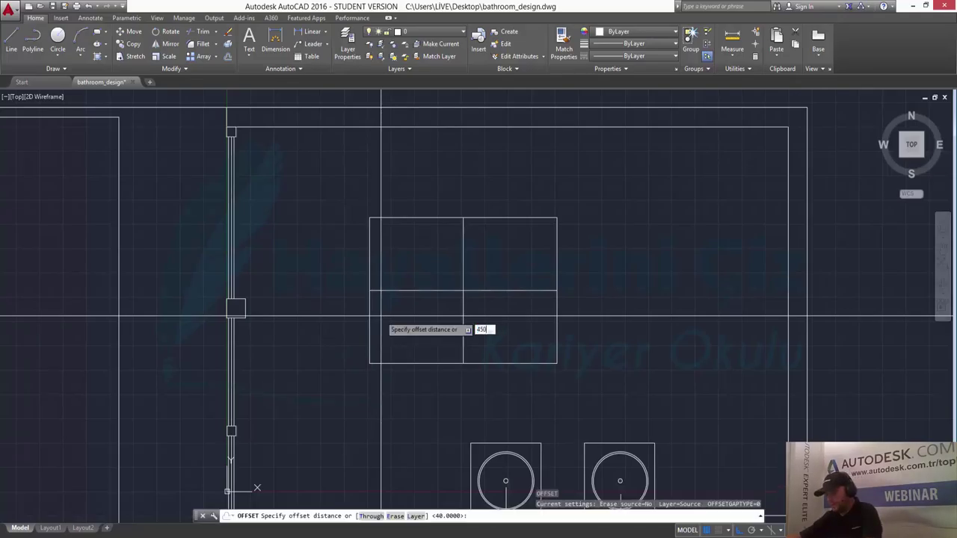
key("Return")
left_click(369, 319)
key("Escape")
key("Return")
type("300")
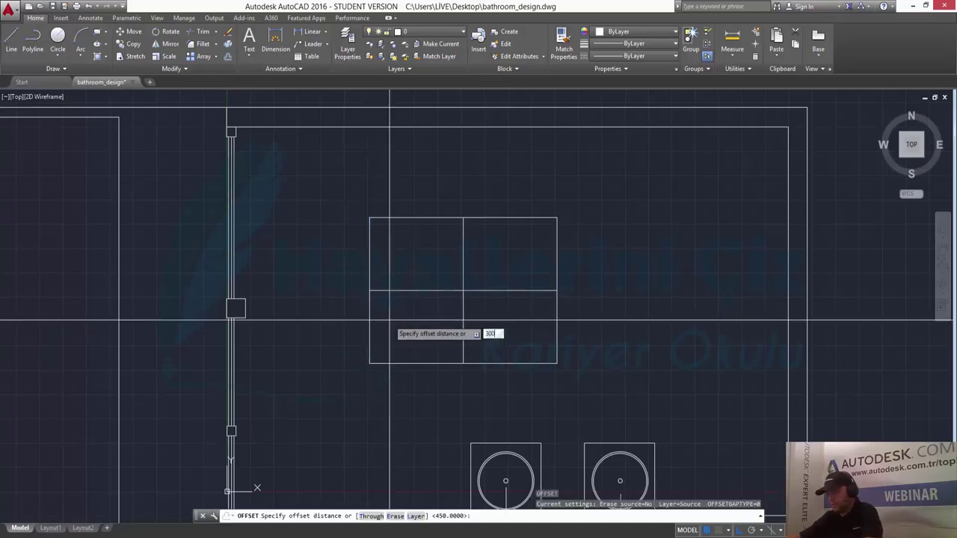
key("Return")
left_click(369, 319)
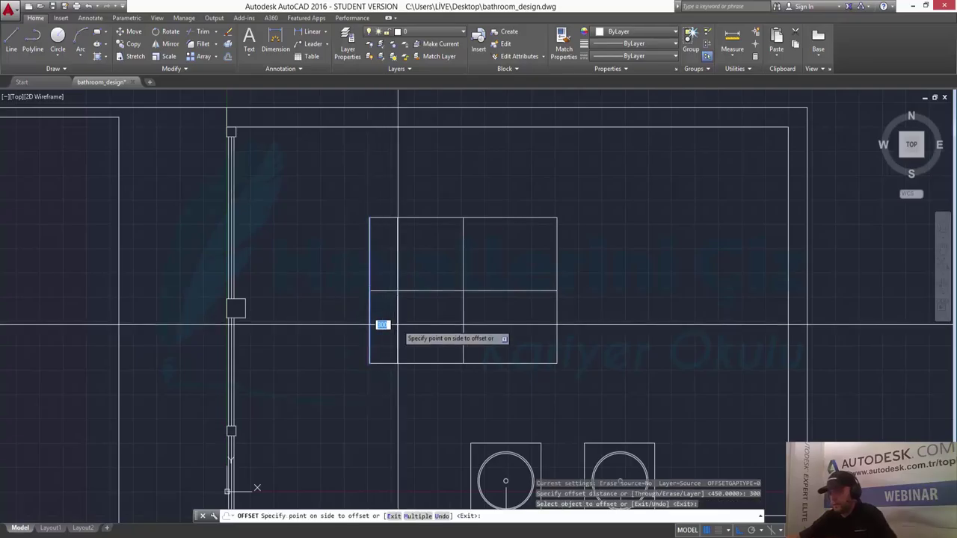
left_click(379, 324)
Offset the top, bottom and right edges 300 inward as well.
left_click(448, 217)
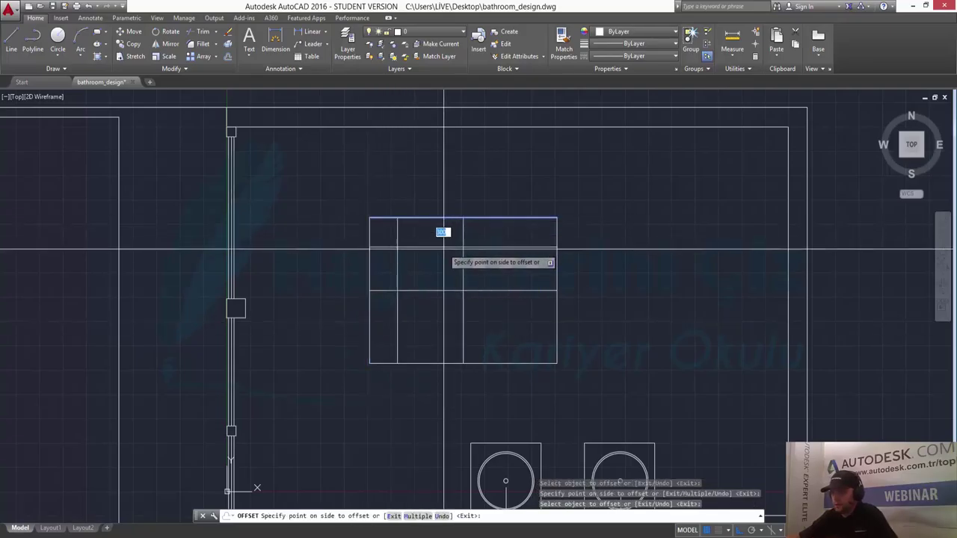
left_click(441, 247)
left_click(448, 364)
left_click(444, 341)
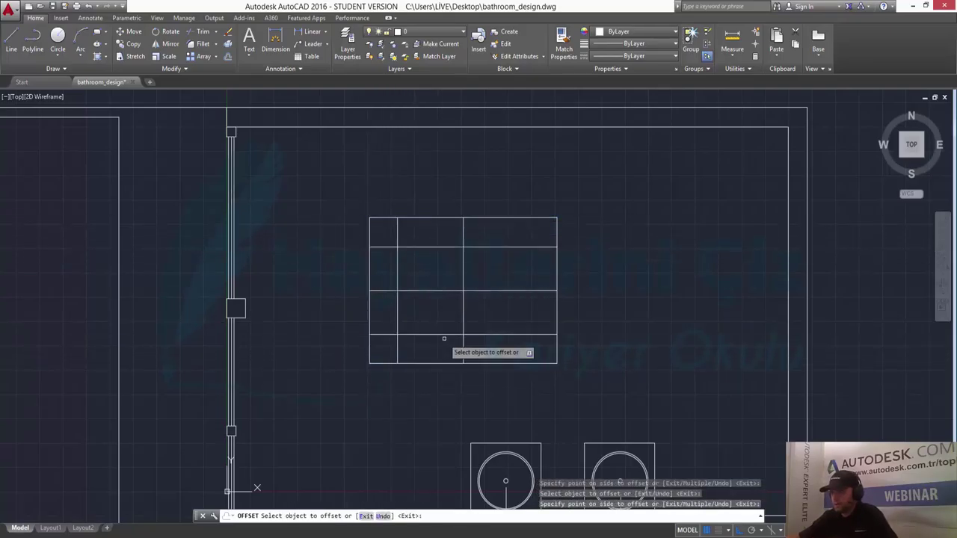
left_click(557, 309)
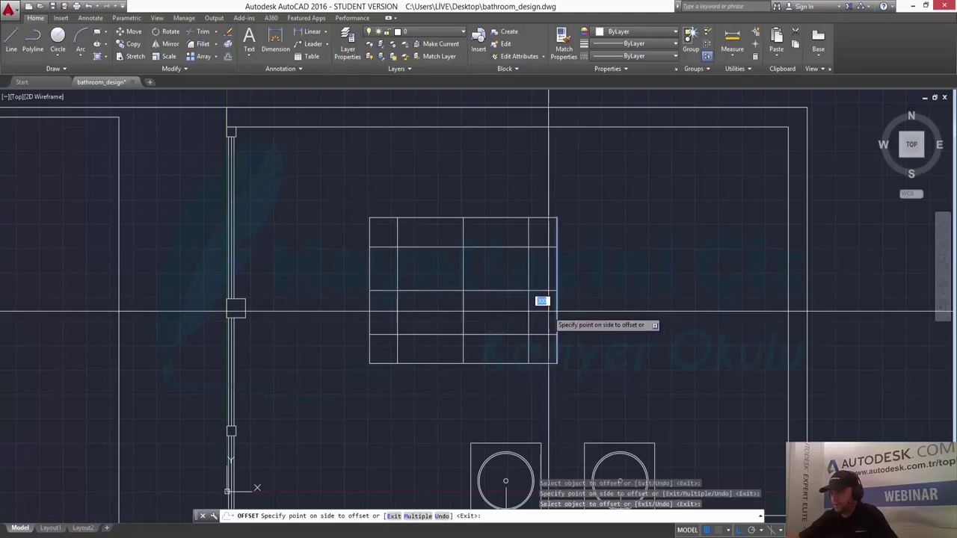
left_click(539, 313)
key("Escape")
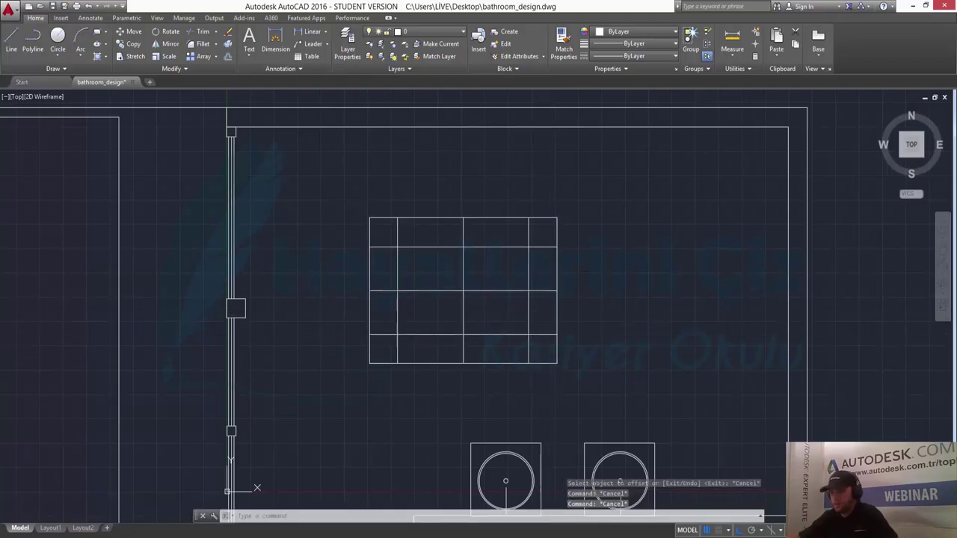
Delete the middle vertical and horizontal centre lines.
left_click(482, 303)
left_click(455, 276)
key("Delete")
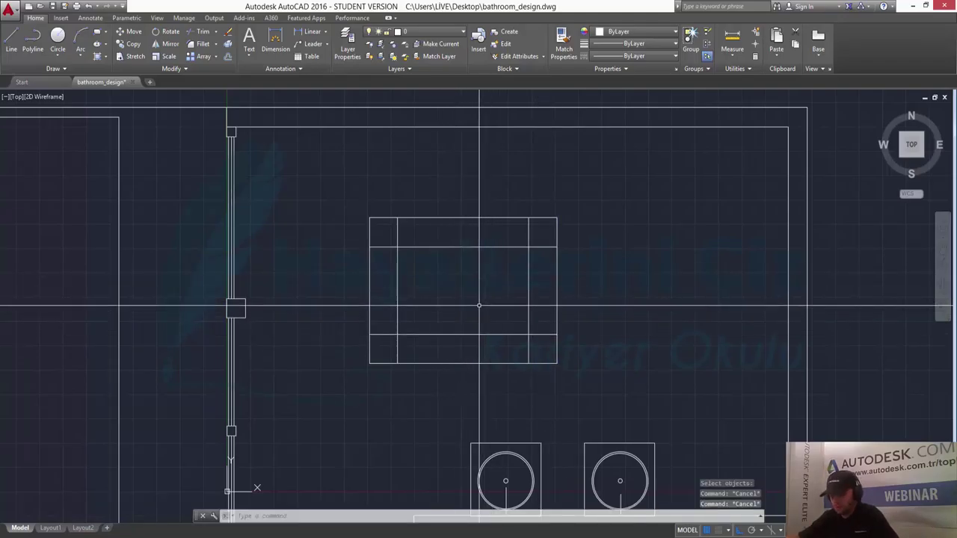
type("f")
key("Return")
Fillet the inner lines at radius 0 at the top-left, top-right, bottom-right and bottom-left corners.
left_click(398, 259)
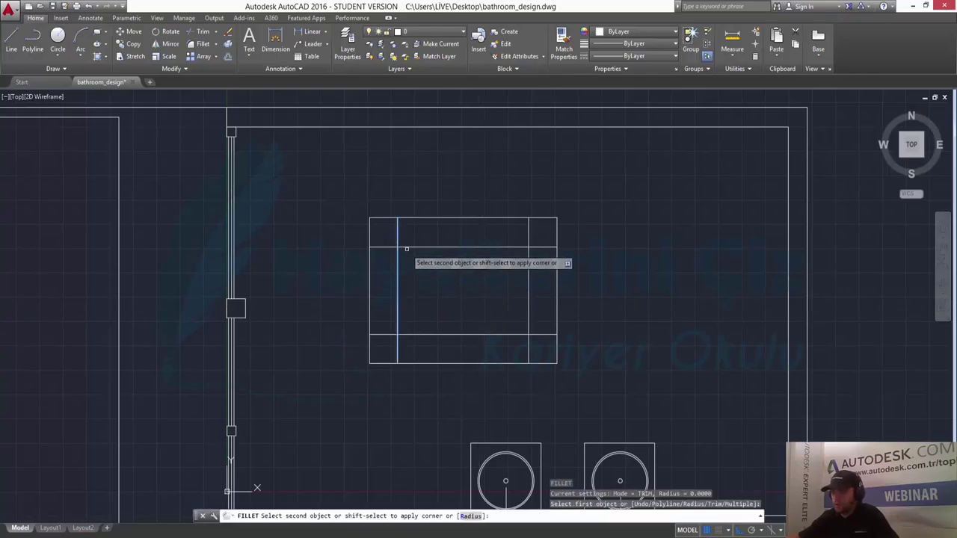
left_click(407, 247)
key("Return")
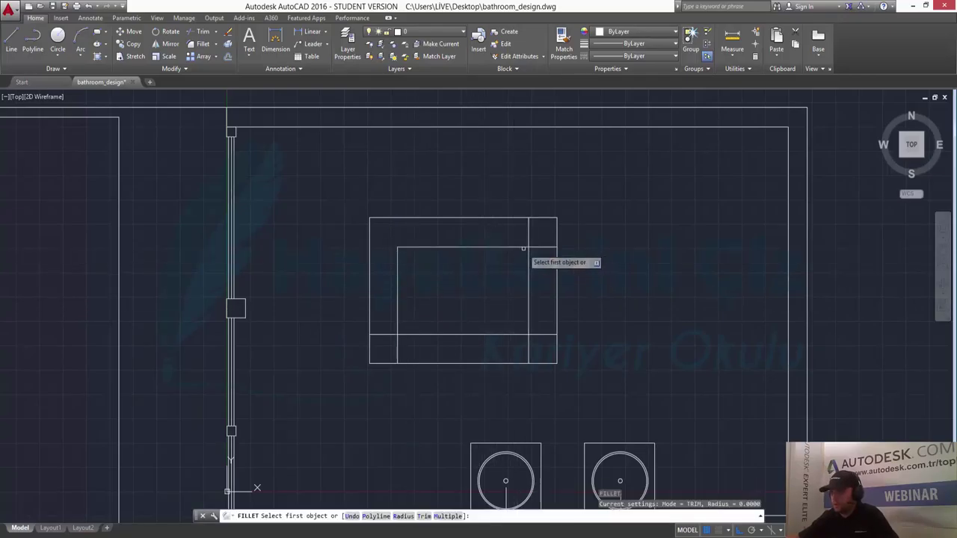
left_click(523, 248)
left_click(529, 254)
key("Return")
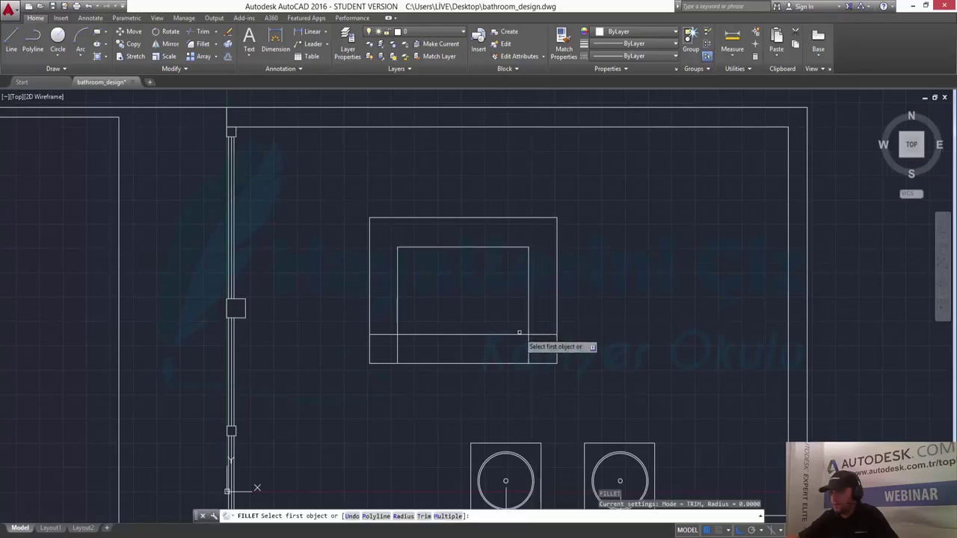
left_click(519, 333)
left_click(528, 328)
key("Return")
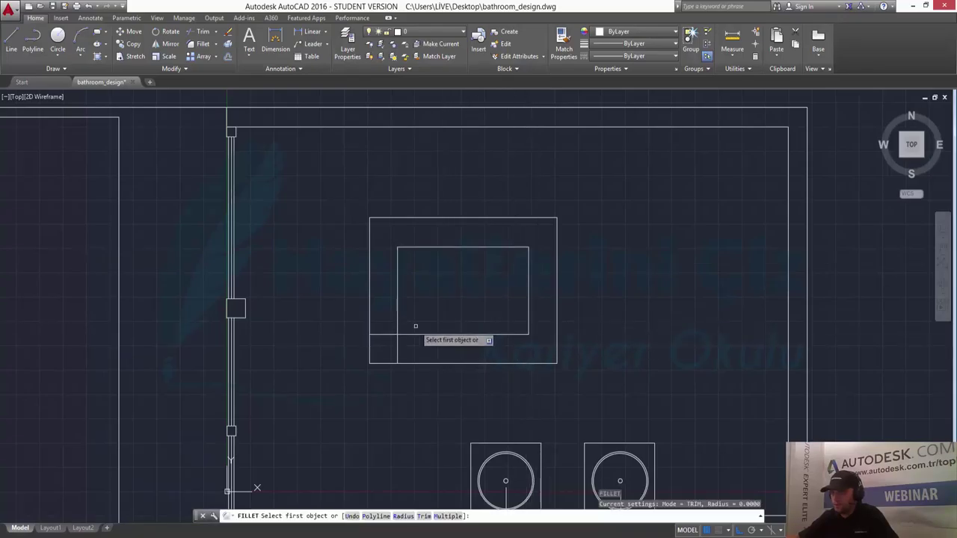
left_click(397, 329)
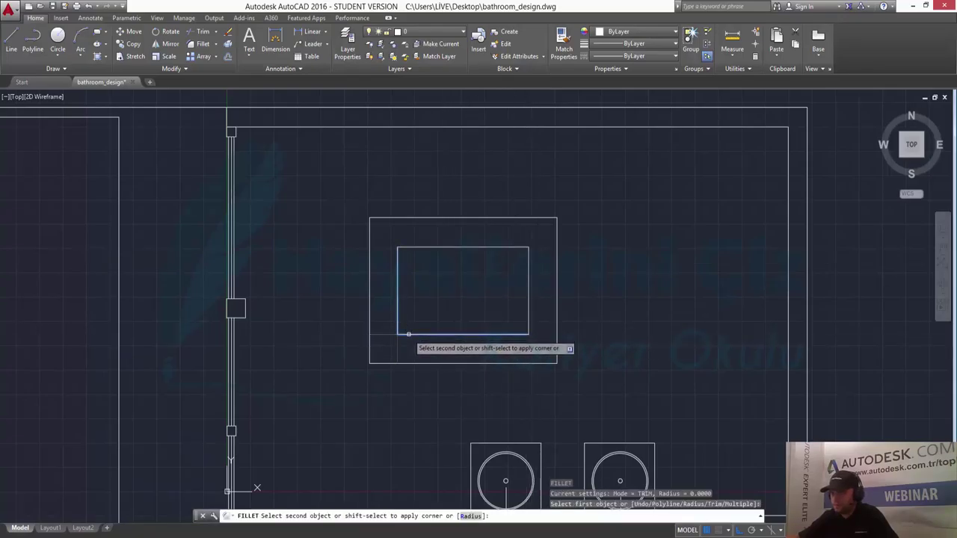
left_click(404, 334)
key("Escape")
key("Escape")
key("Escape")
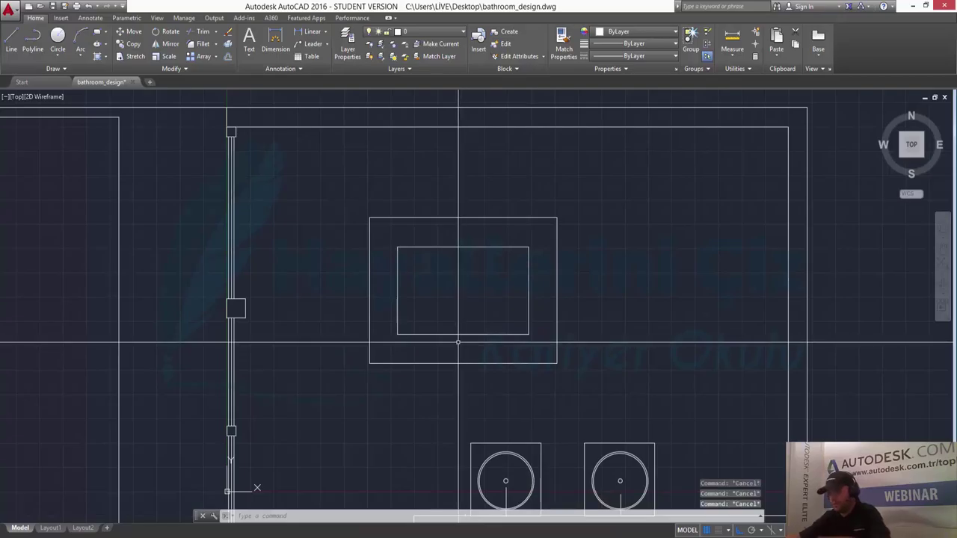
Offset the inner rectangle's top edge 40 inward, after dropping a 30 distance.
type("o")
key("Return")
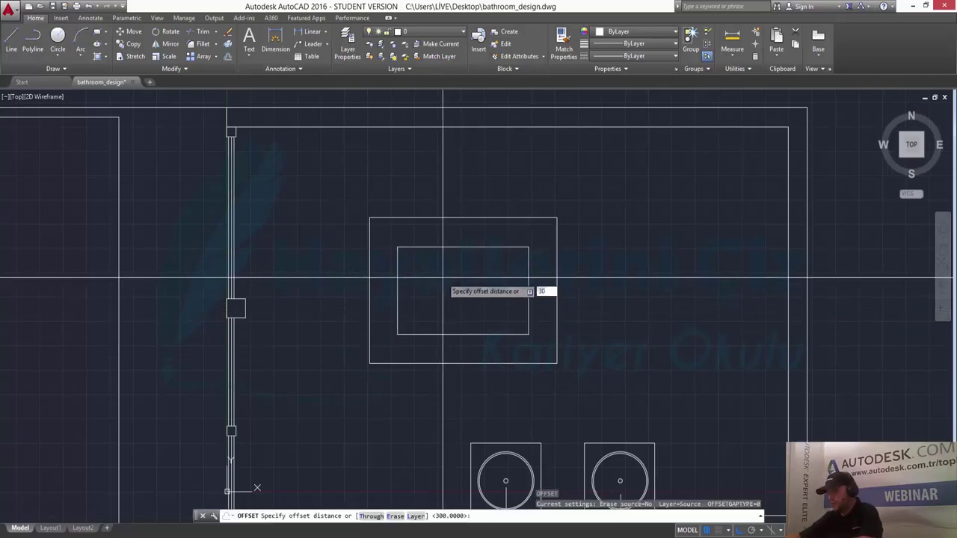
key("Return")
left_click(447, 247)
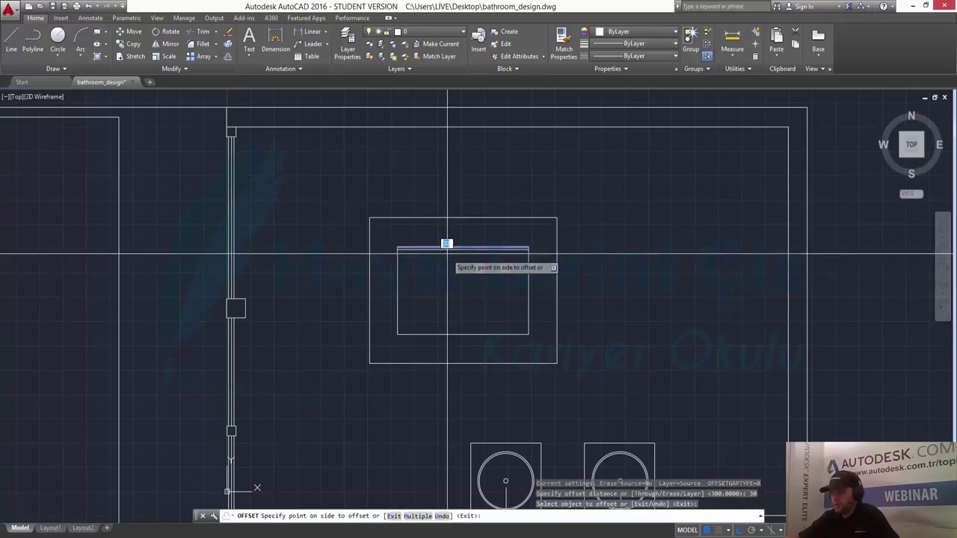
key("Escape")
key("Return")
type("40")
key("Return")
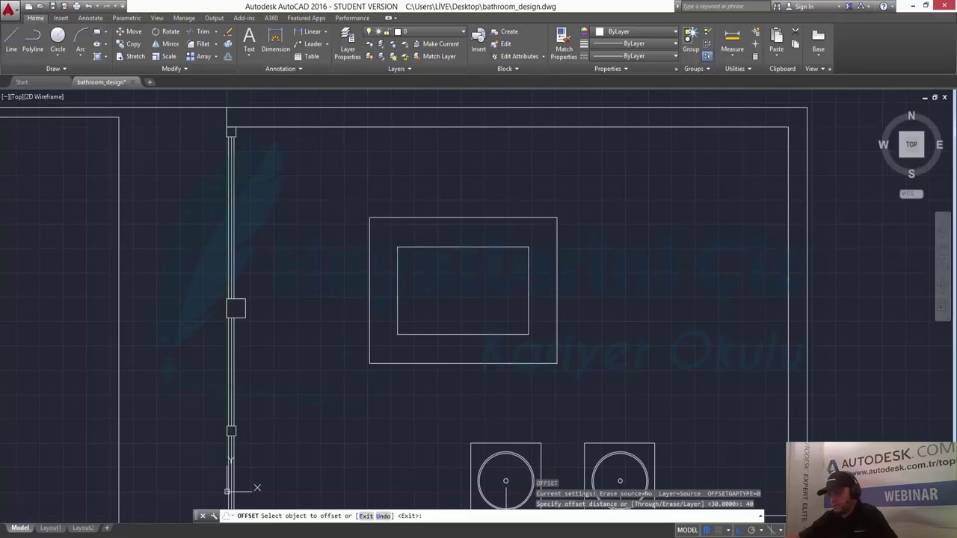
left_click(448, 248)
left_click(404, 272)
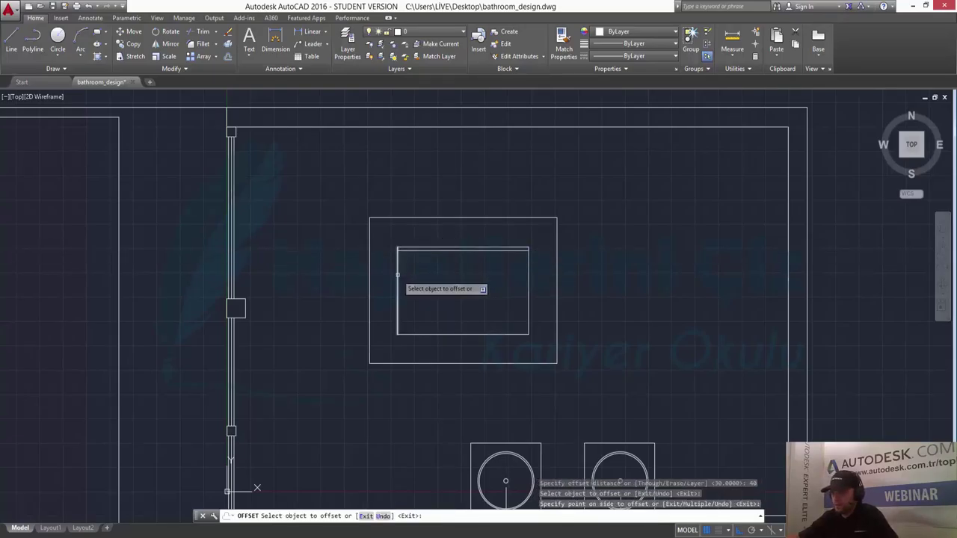
Offset the inner rectangle's left, bottom and right edges 40 inward too.
left_click(397, 275)
left_click(441, 303)
left_click(448, 333)
left_click(511, 322)
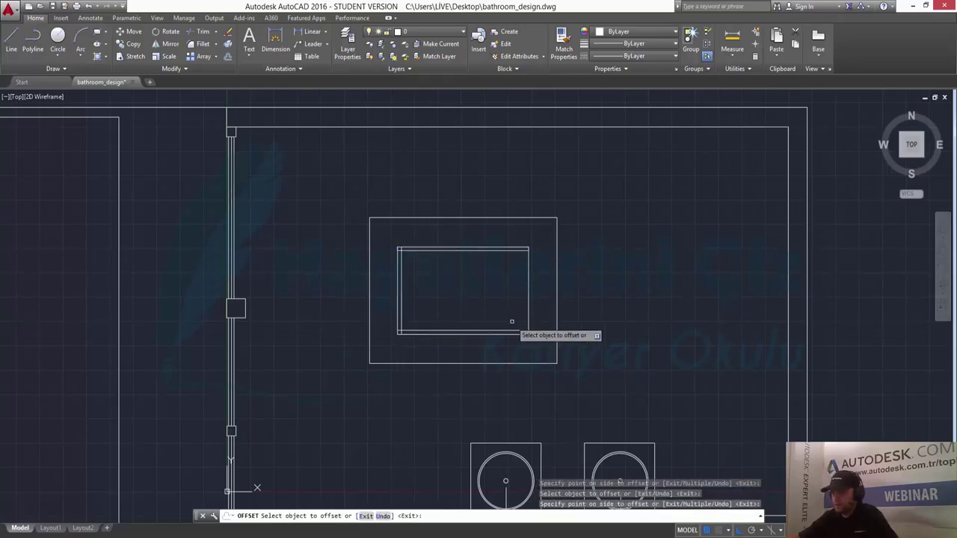
left_click(529, 314)
left_click(471, 316)
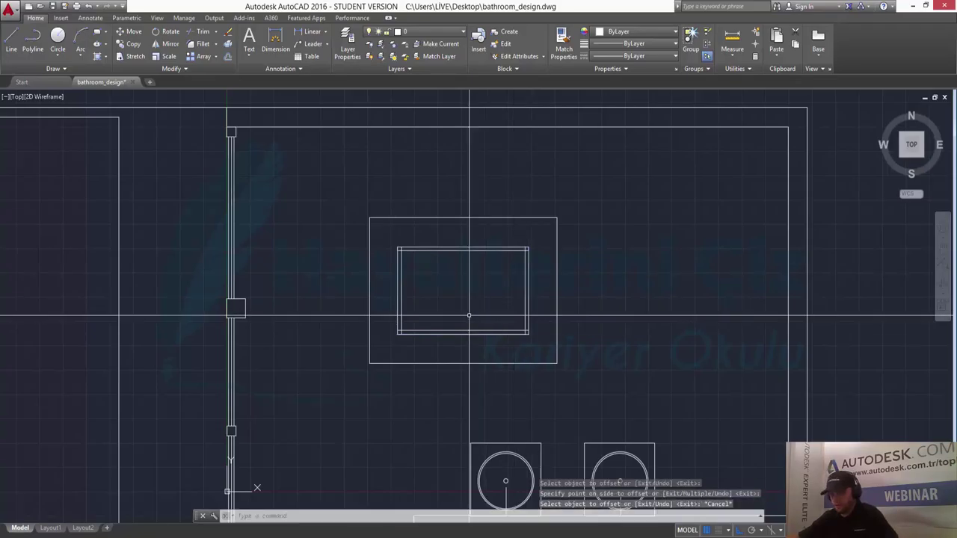
key("Escape")
scroll(418, 273, "up", 4)
Fillet the 40-unit rim lines at the top-left, top-right, bottom-right and bottom-left corners.
scroll(418, 274, "up", 2)
type("f")
key("Return")
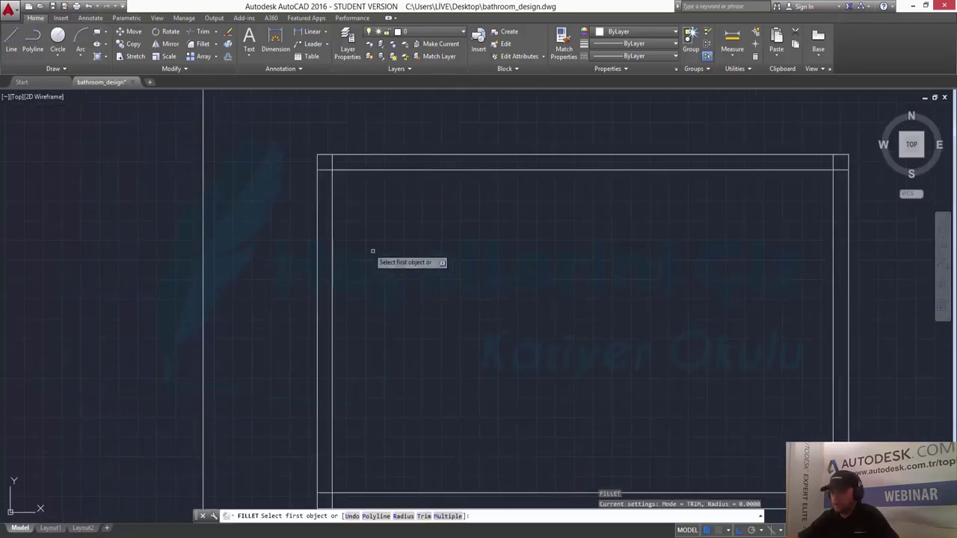
left_click(332, 199)
left_click(351, 170)
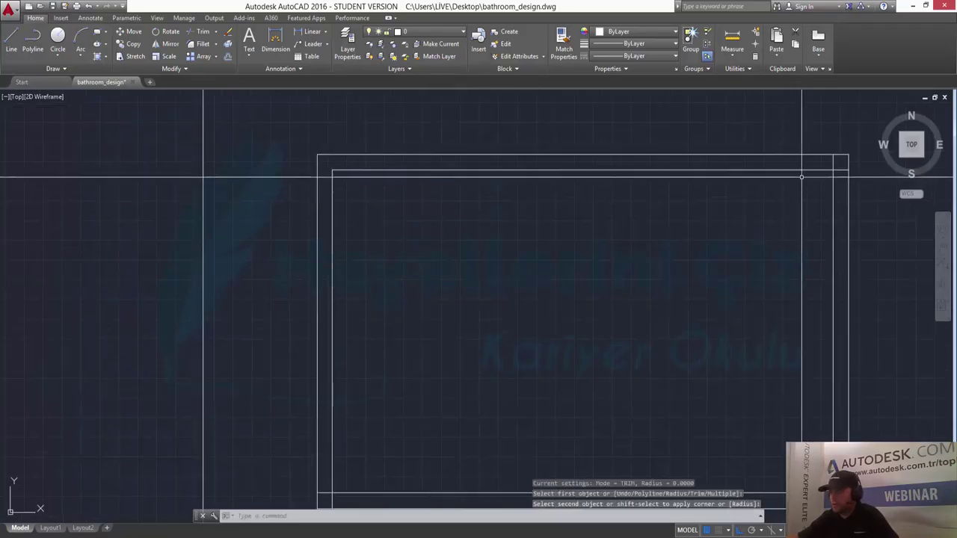
key("Return")
left_click(824, 171)
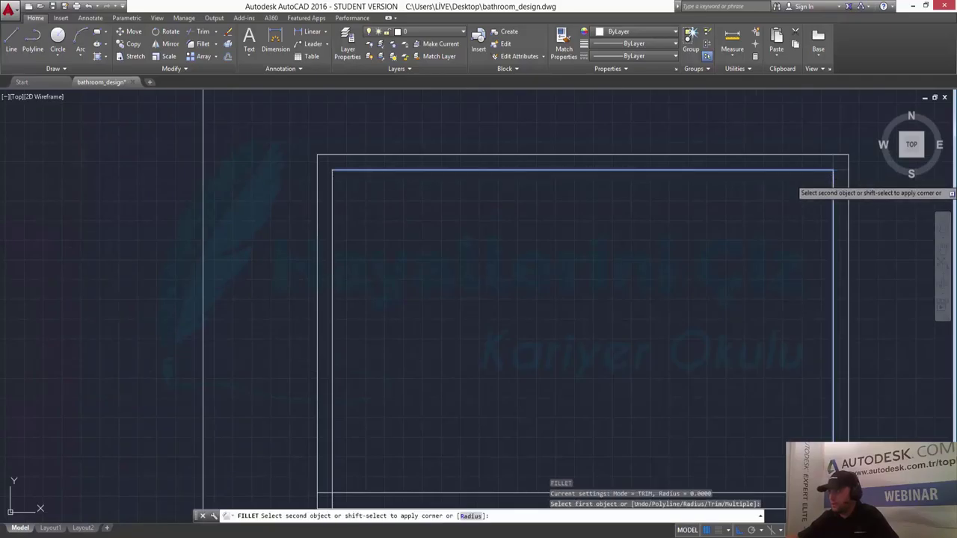
left_click(833, 179)
key("Return")
left_click(830, 494)
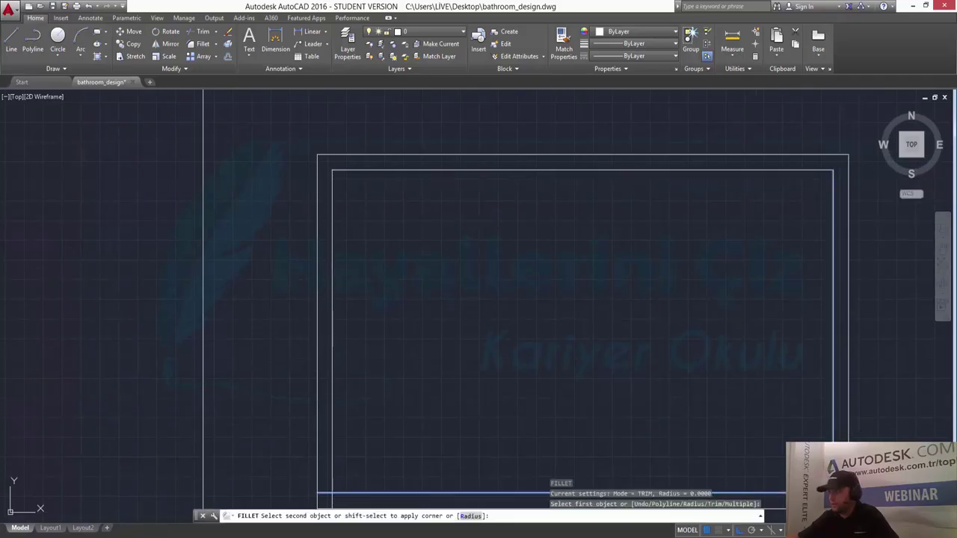
left_click(333, 464)
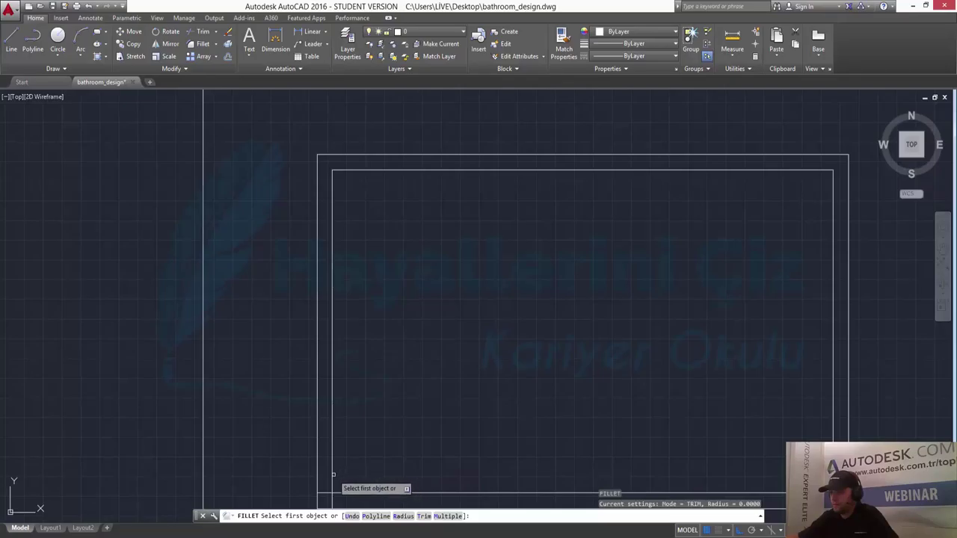
left_click(332, 475)
left_click(337, 492)
Save bathroom_design.dwg and zoom to extents to show the full bathroom plan.
key("Escape")
key("Escape")
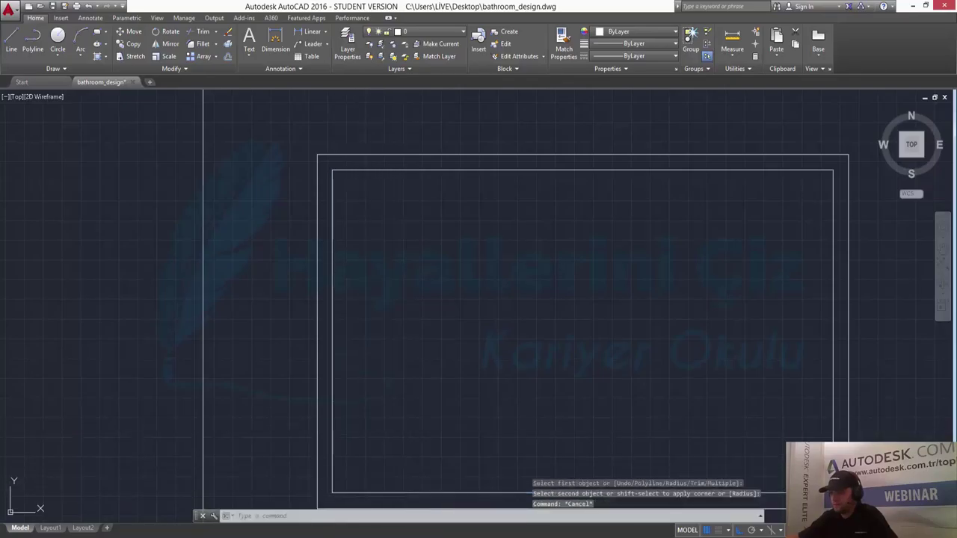
scroll(404, 434, "down", 2)
scroll(404, 434, "down", 2)
mouse_move(547, 437)
middle_mouse_down()
mouse_move(521, 384)
mouse_move(534, 297)
middle_mouse_up()
scroll(534, 297, "down", 2)
scroll(533, 297, "down", 2)
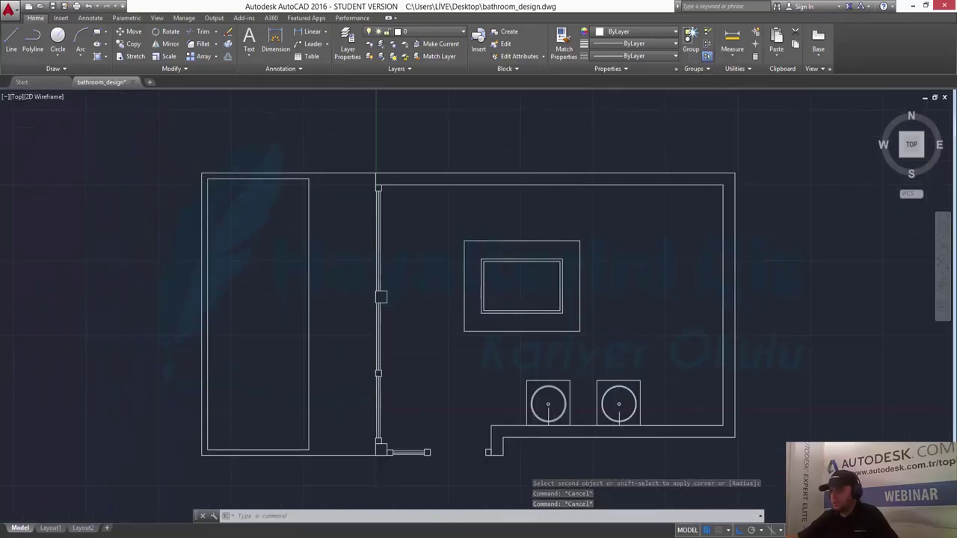
scroll(624, 356, "up", 2)
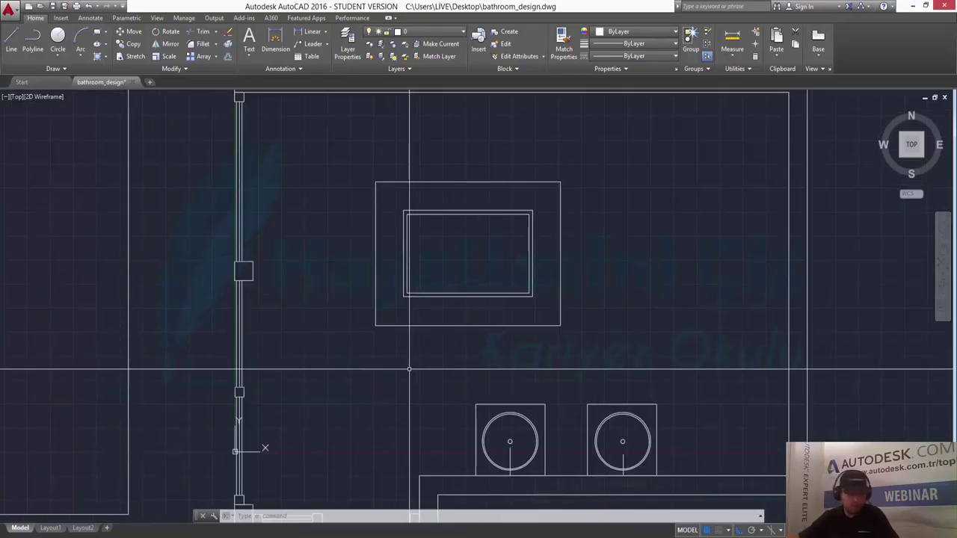
scroll(394, 364, "down", 2)
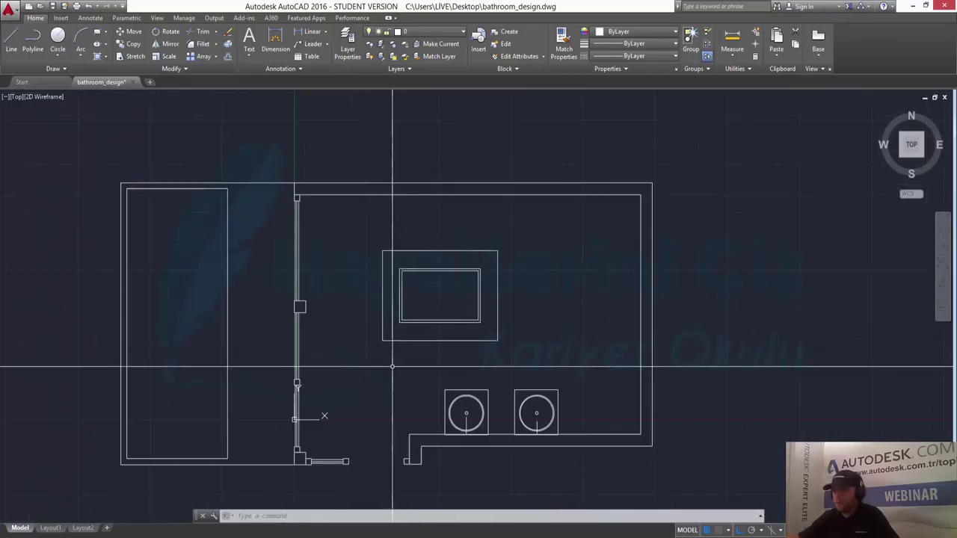
key("ctrl+s")
middle_click(238, 273)
middle_click(238, 273)
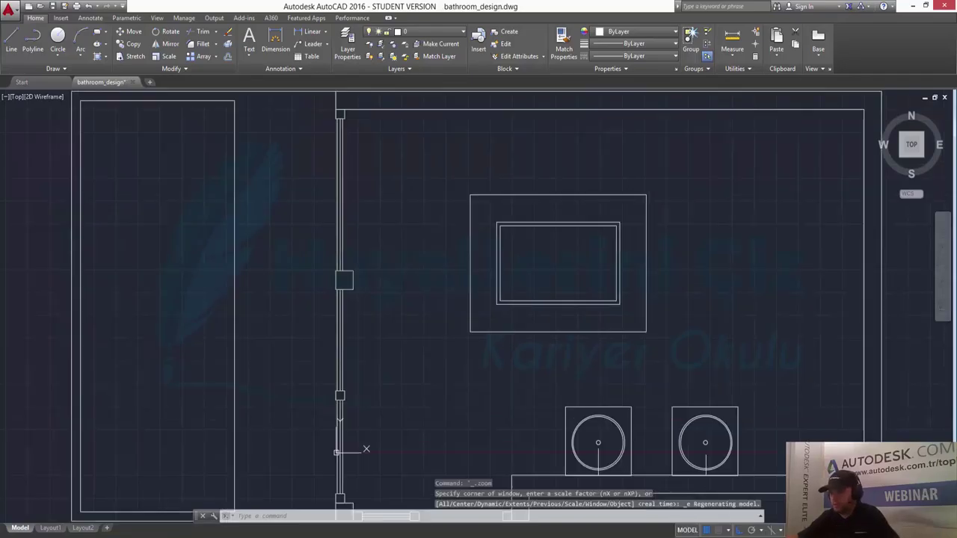